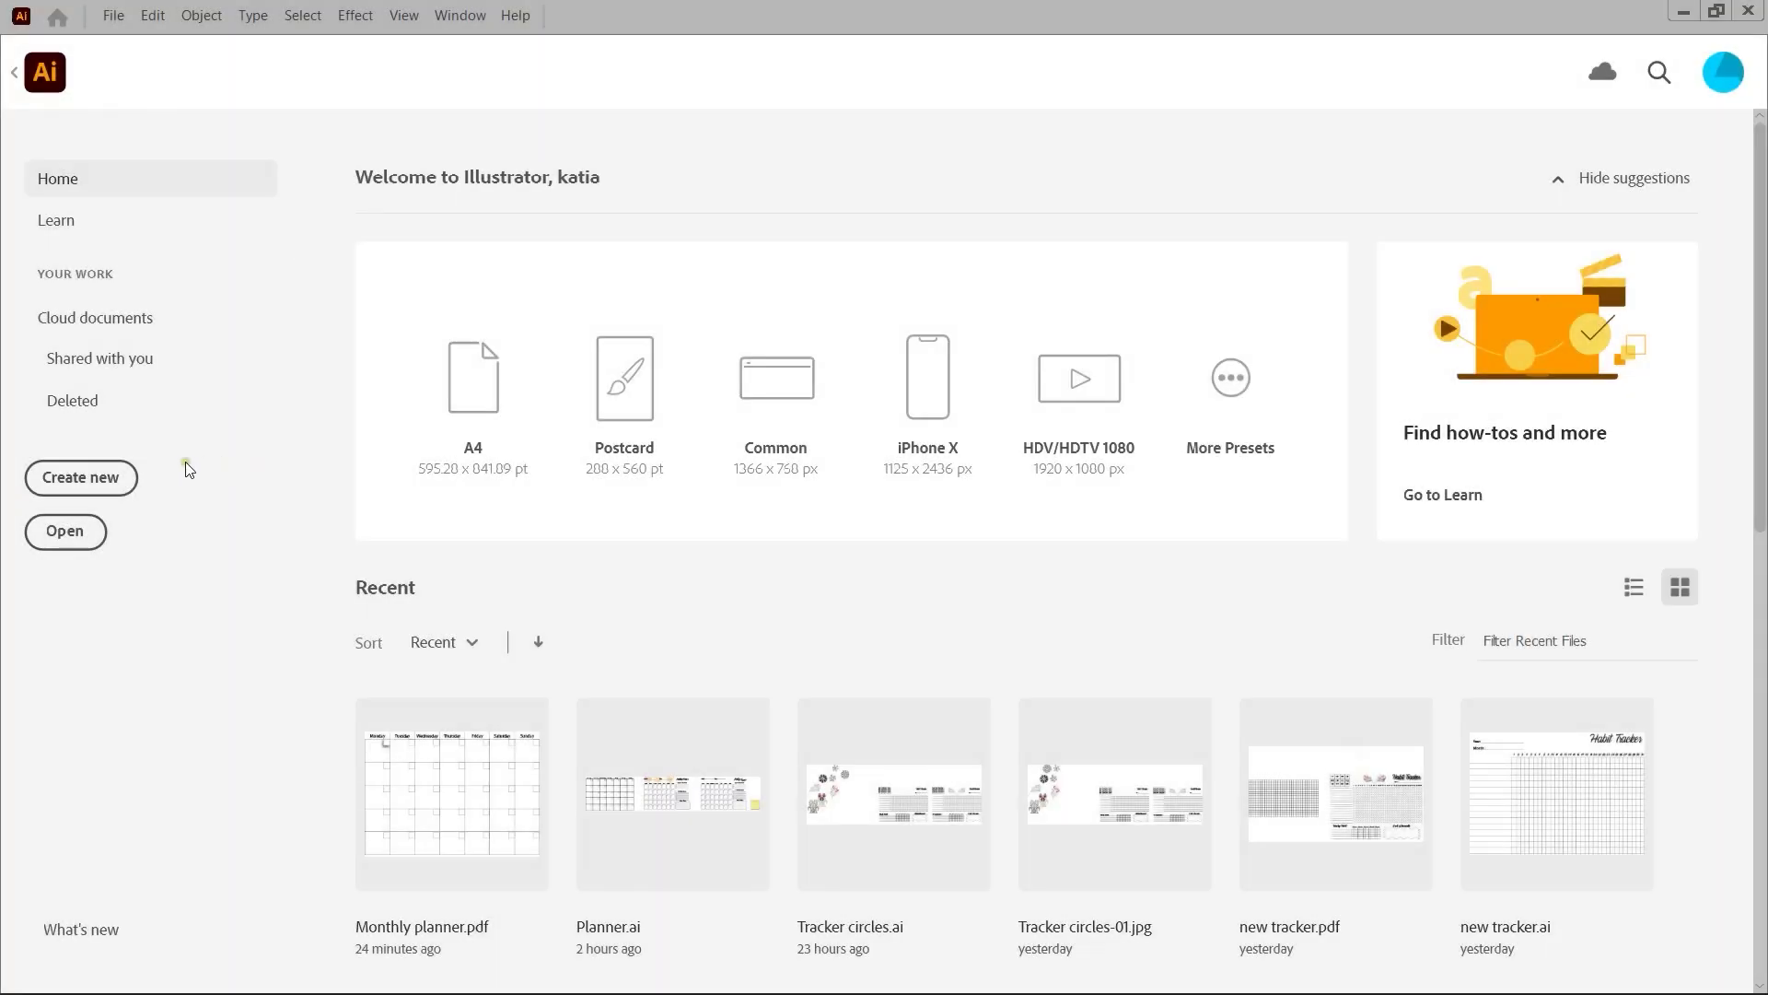
# - Create a new landscape A4 document of 297 × 210 mm with one artboard
pyautogui.click(126, 473)
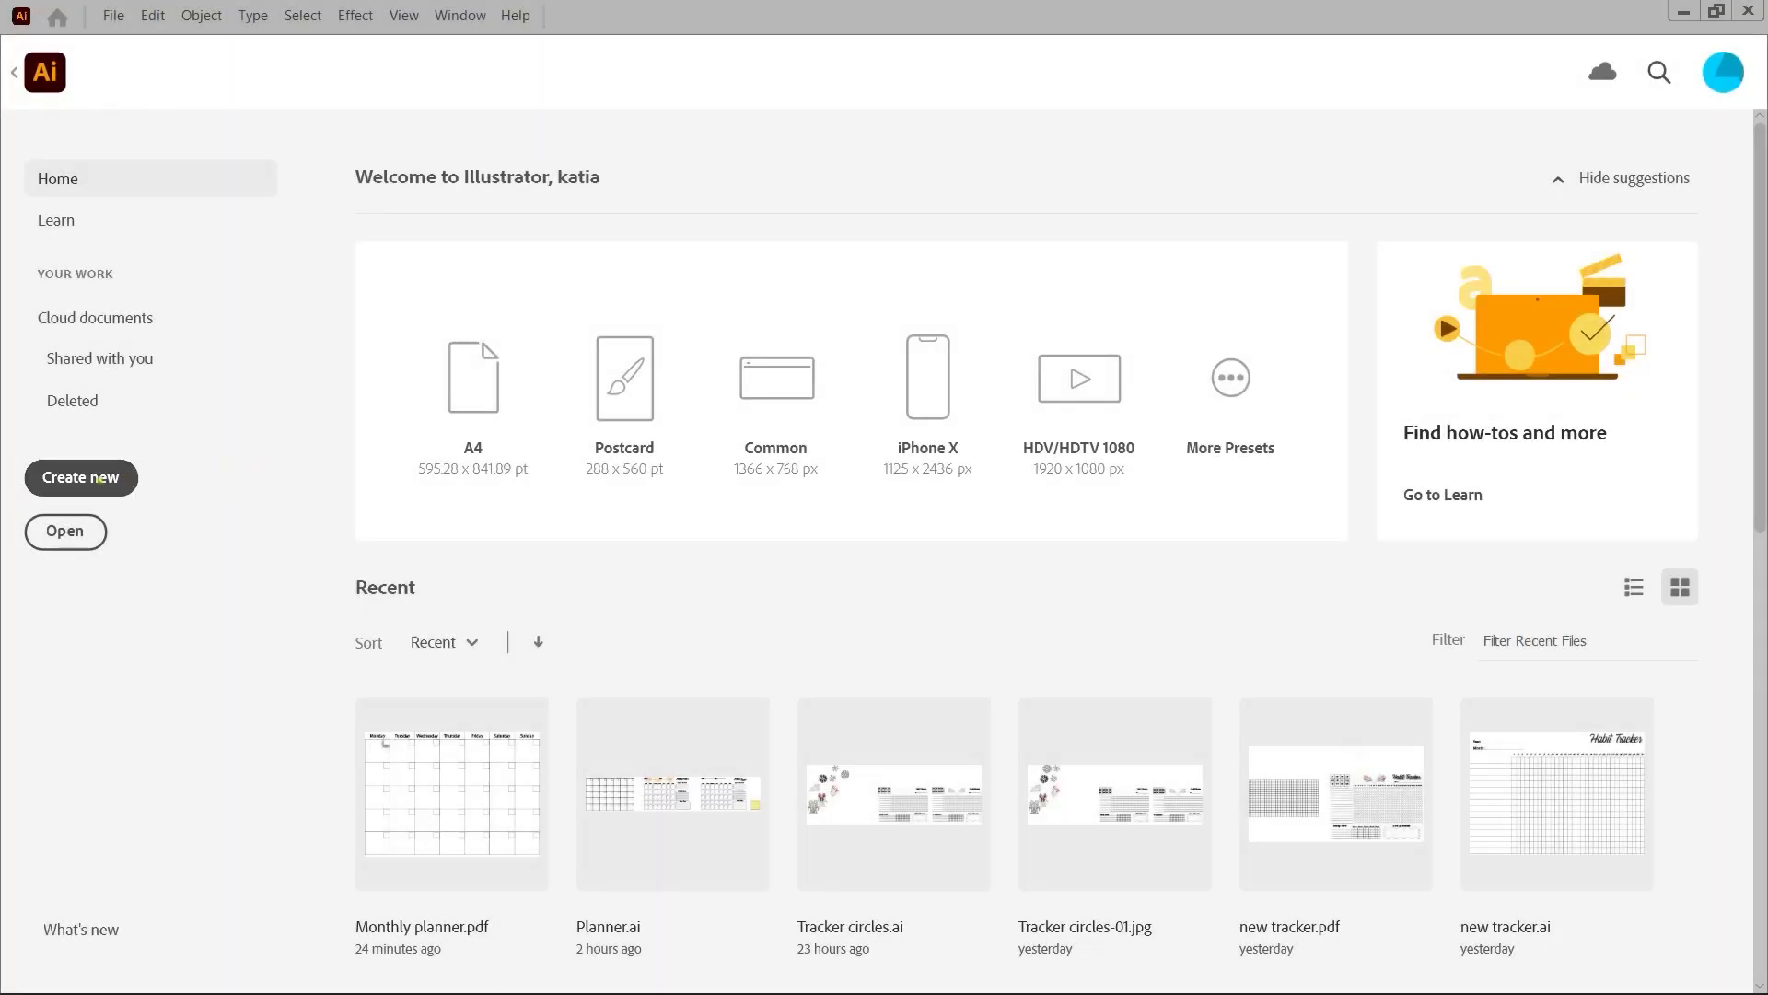
pyautogui.click(99, 480)
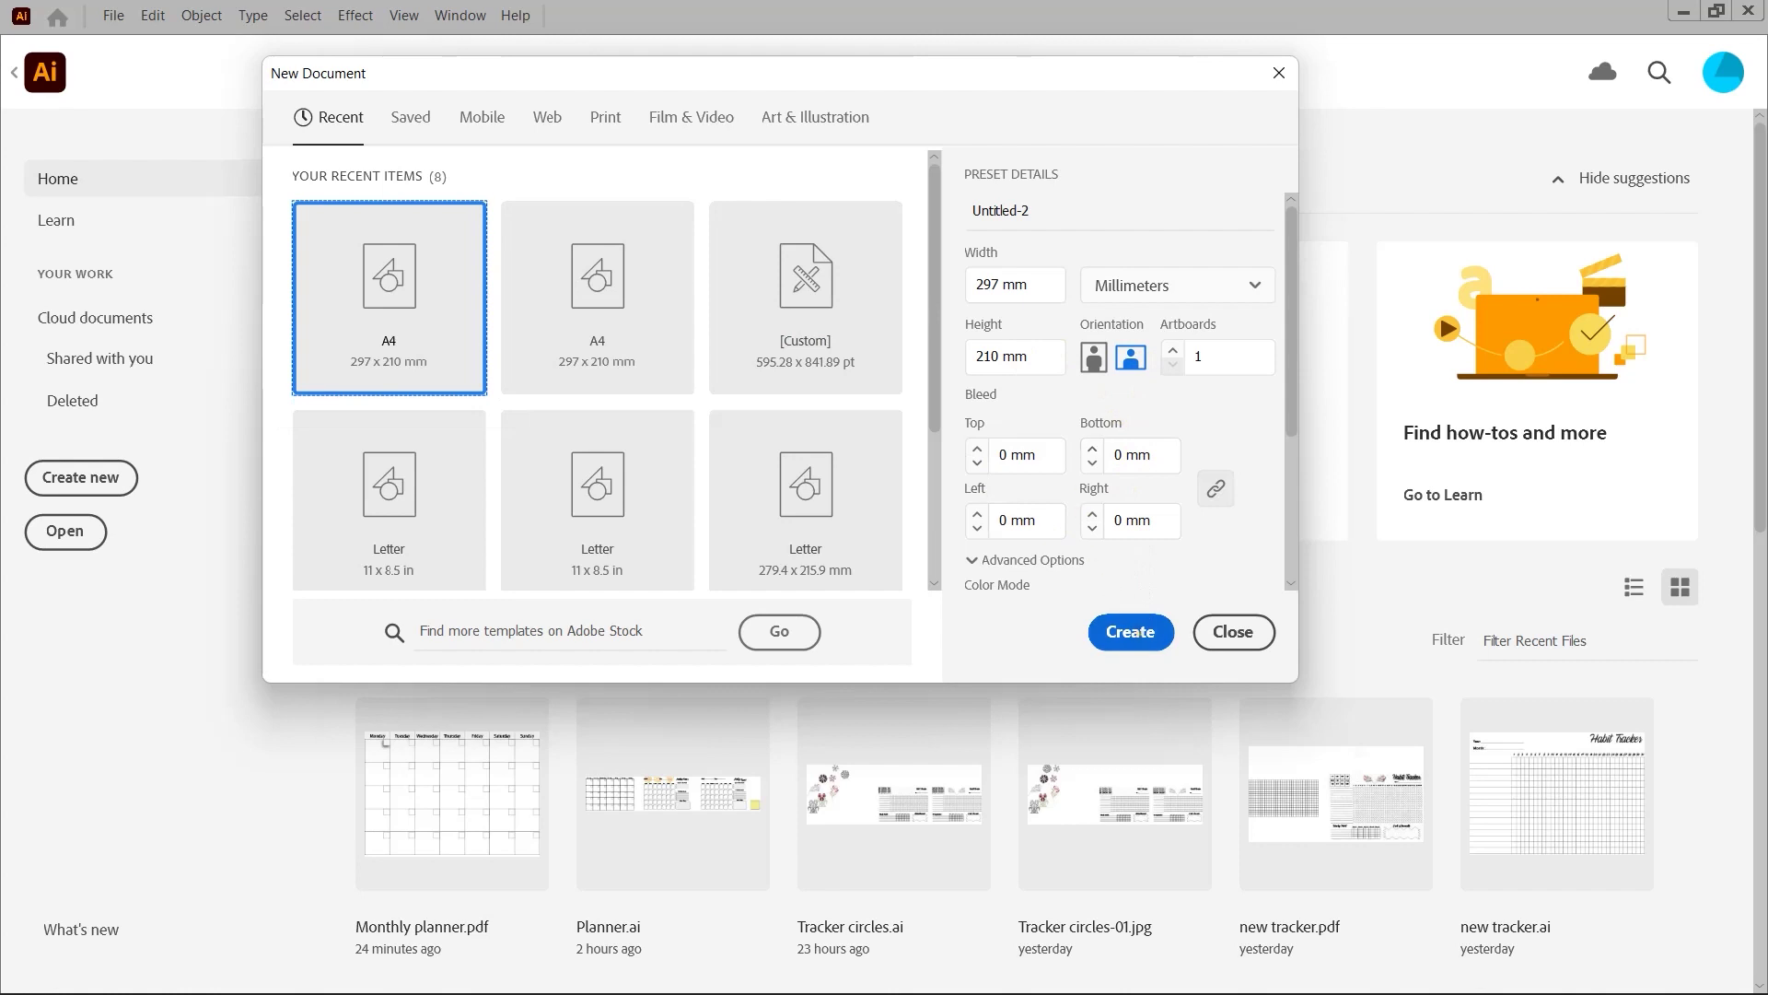
pyautogui.click(1140, 632)
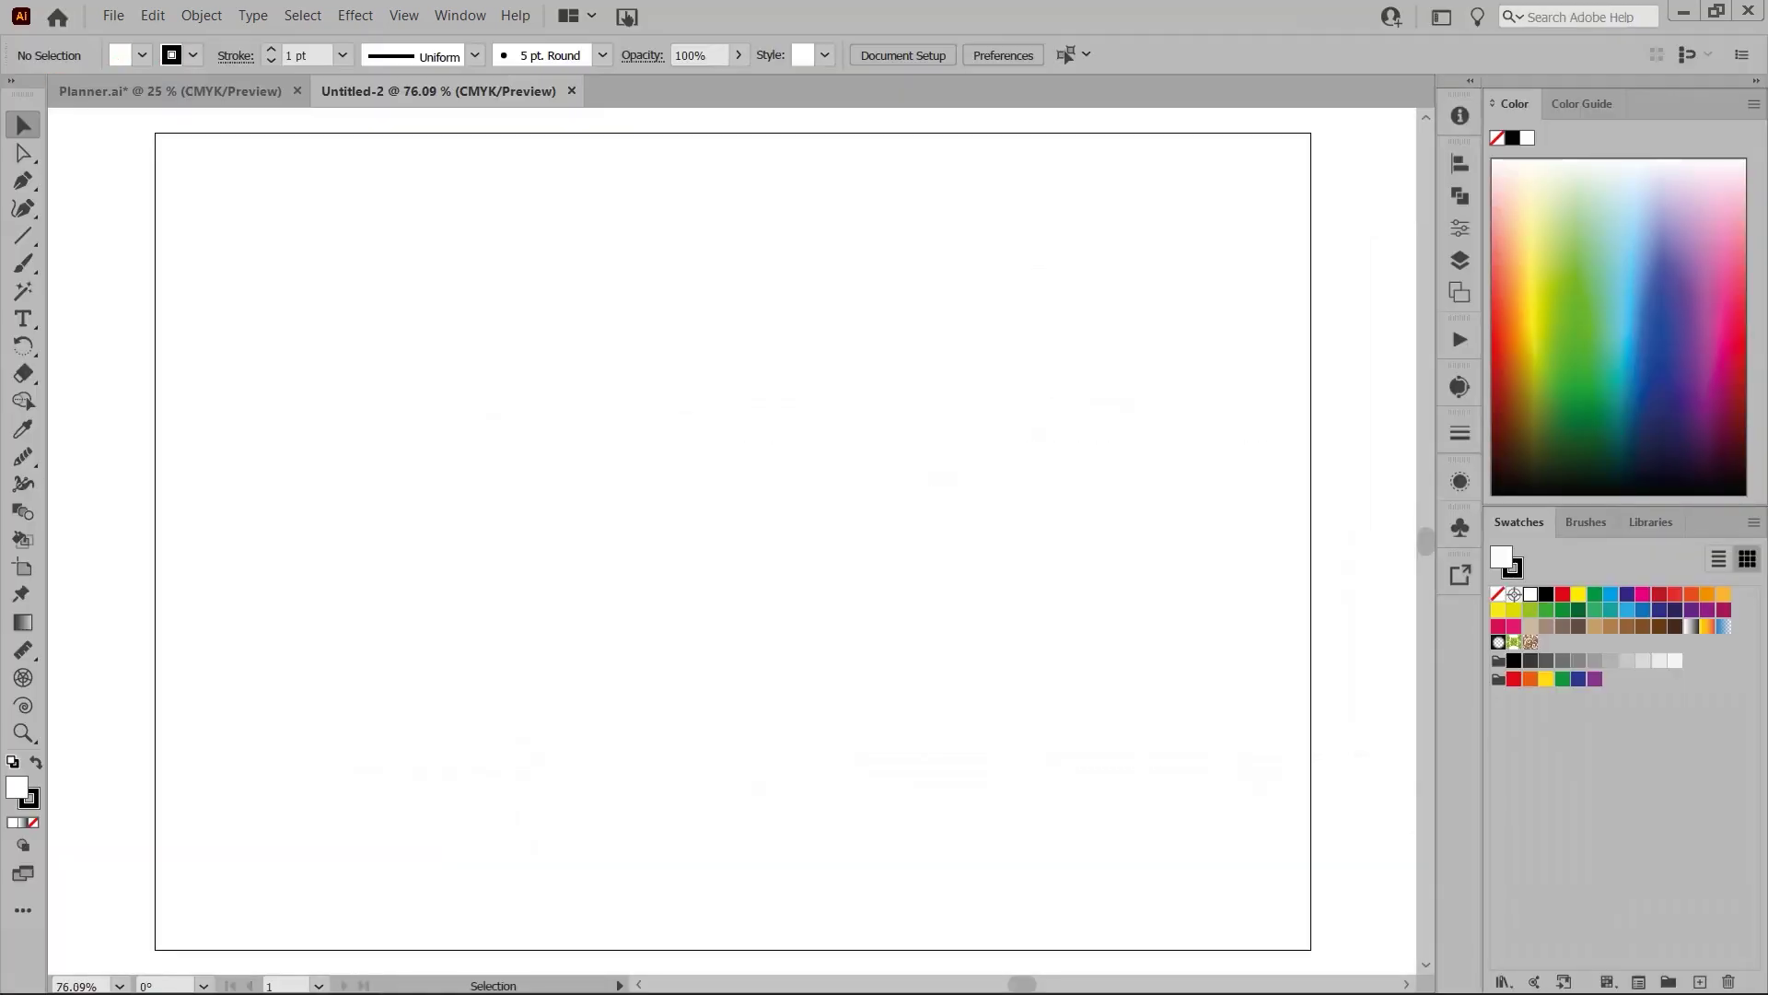
# - Draw a full-width rectangle about 297 × 197.5 mm down to the artboard's bottom edge, and set its stroke to 0.75 pt
pyautogui.scroll(-1, 1005, 563)
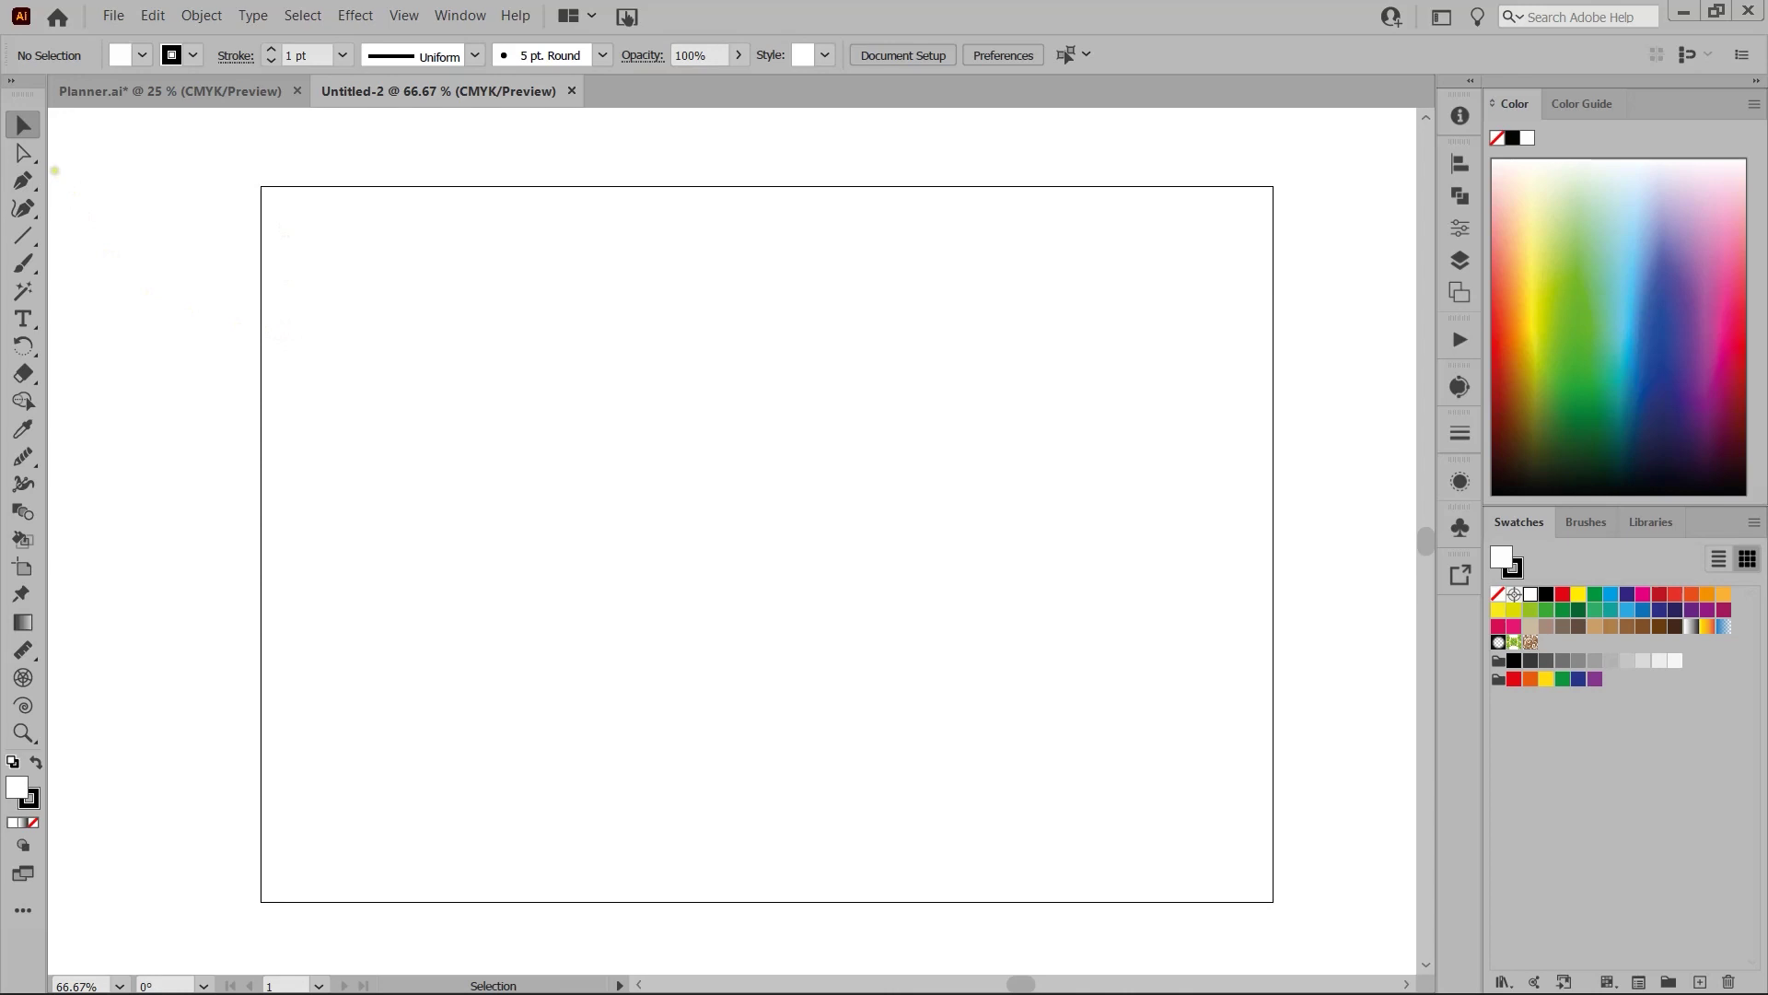
pyautogui.click(24, 238)
pyautogui.moveTo(24, 241); pyautogui.dragTo(142, 236)
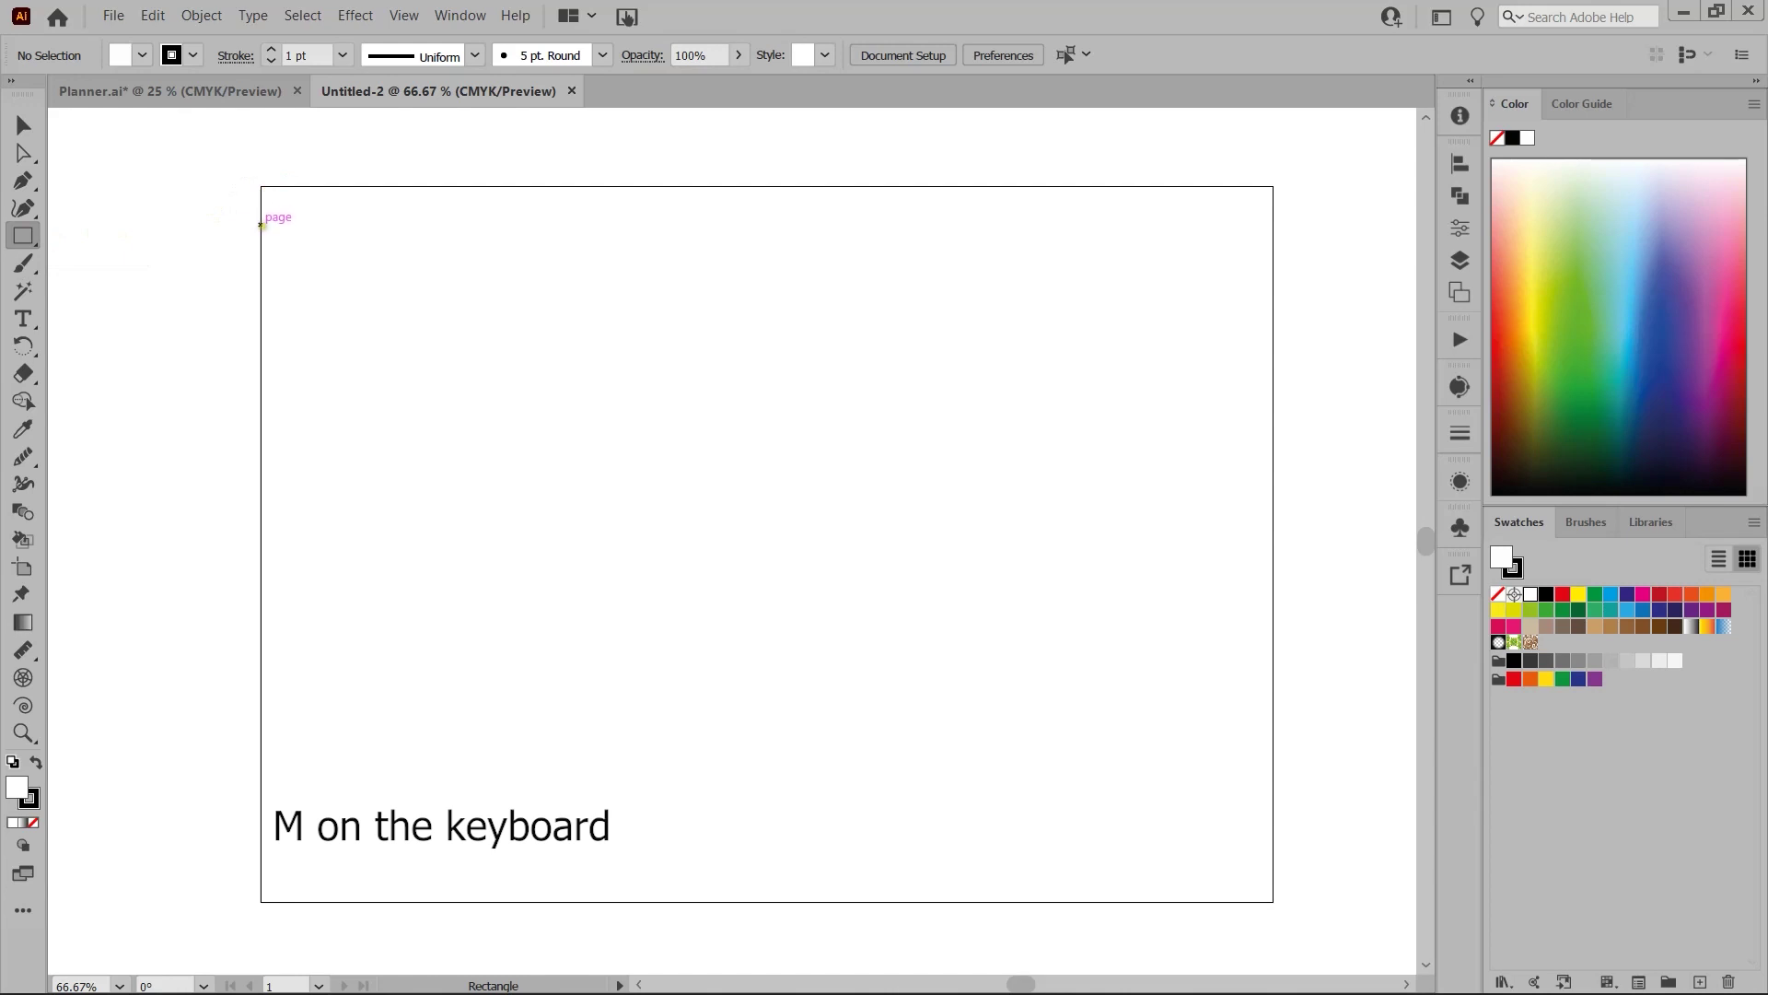
pyautogui.moveTo(260, 227)
pyautogui.mouseDown()
pyautogui.moveTo(1133, 731)
pyautogui.moveTo(1272, 901)
pyautogui.mouseUp()
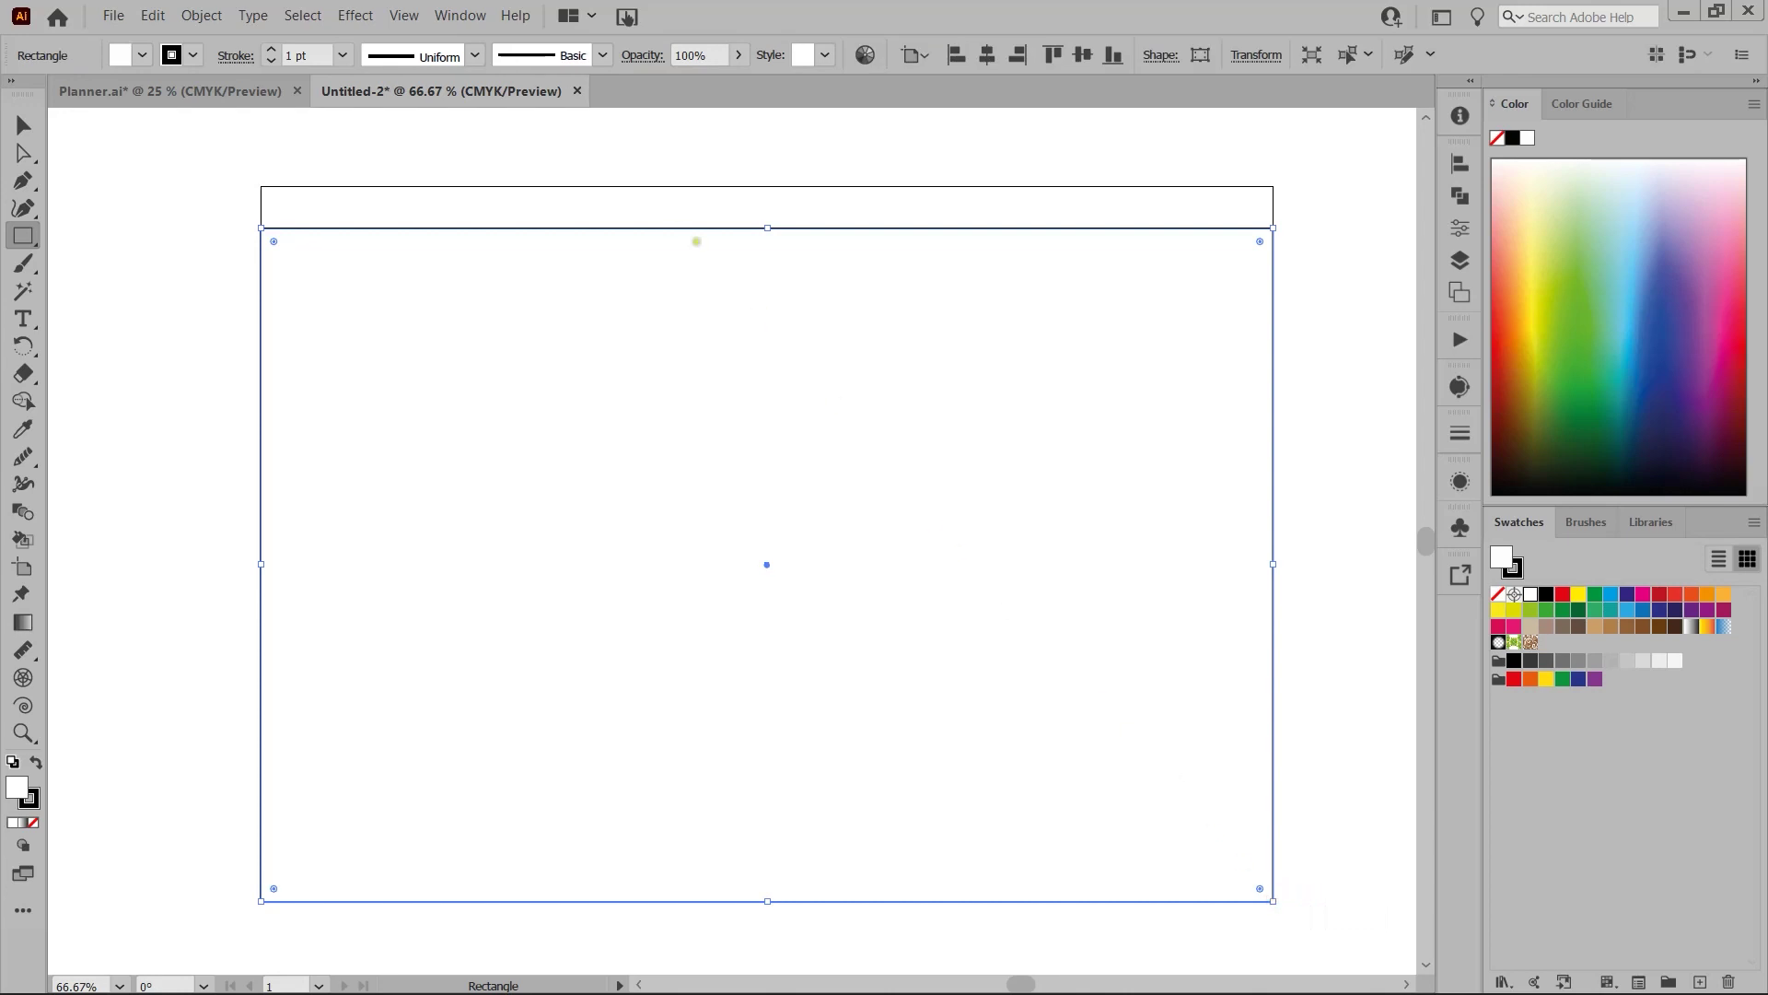
pyautogui.click(272, 61)
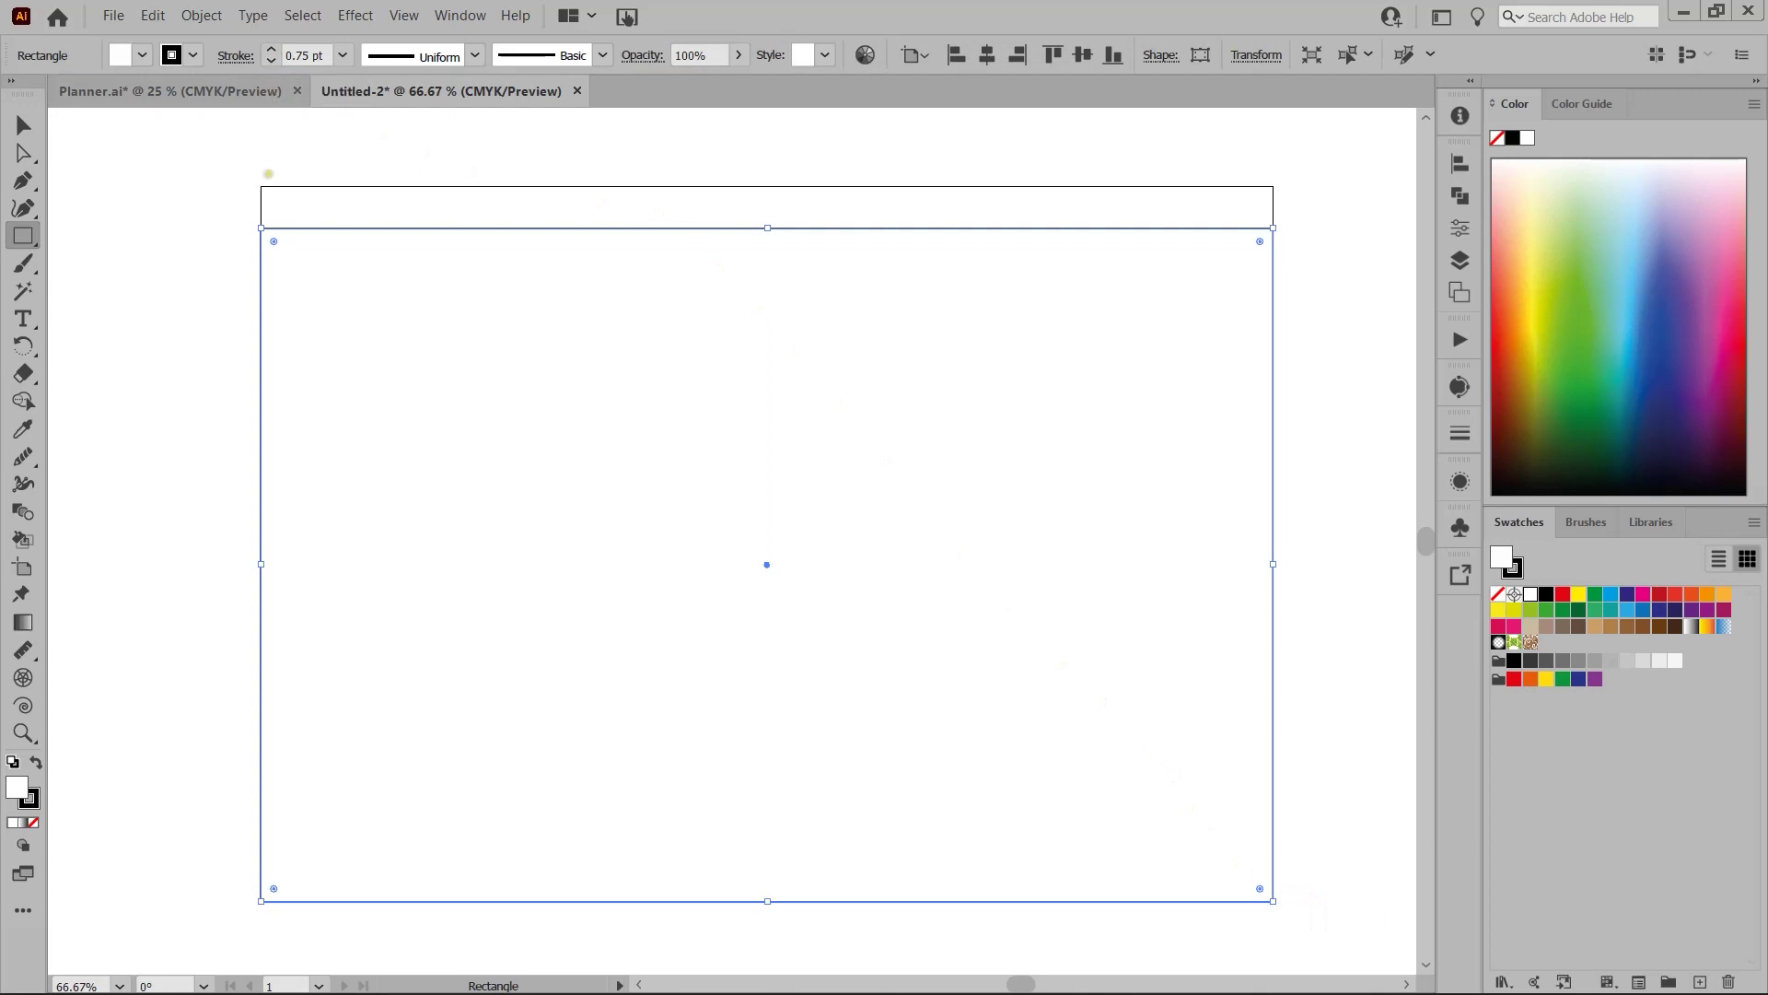
pyautogui.press('v')
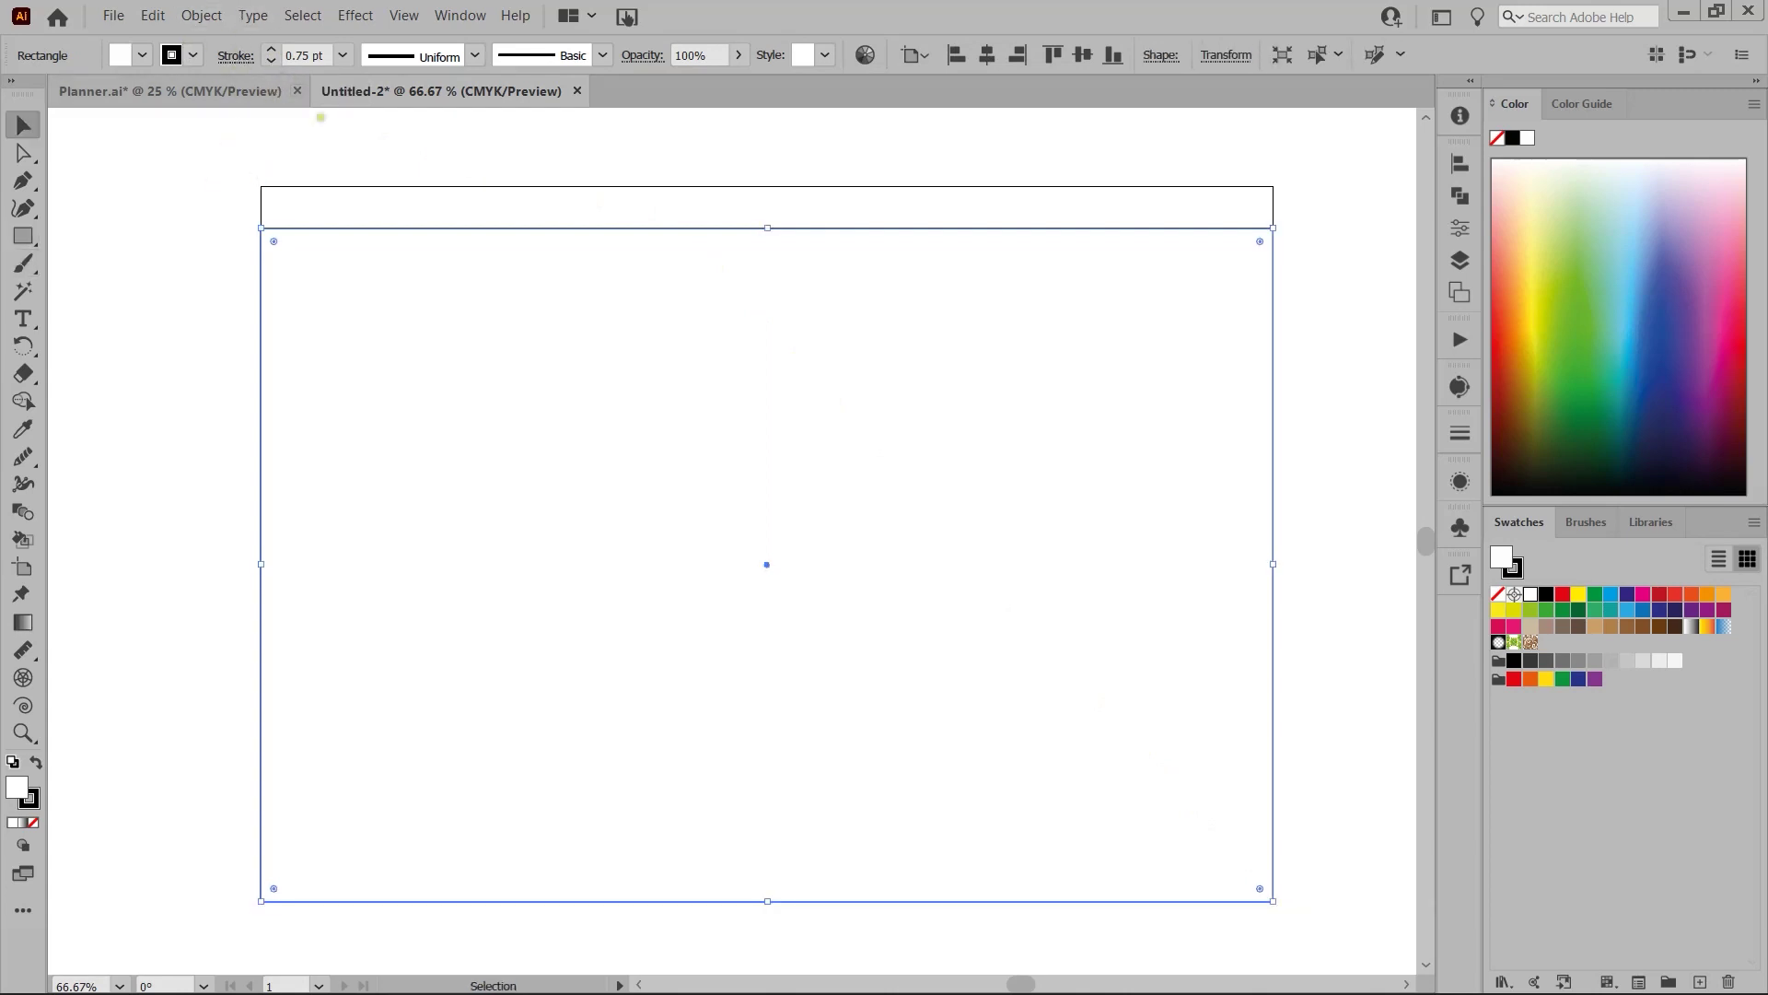
# - Split the rectangle into a grid of 5 rows and 7 columns with the preview on, then deselect it
pyautogui.click(201, 16)
pyautogui.moveTo(418, 550)
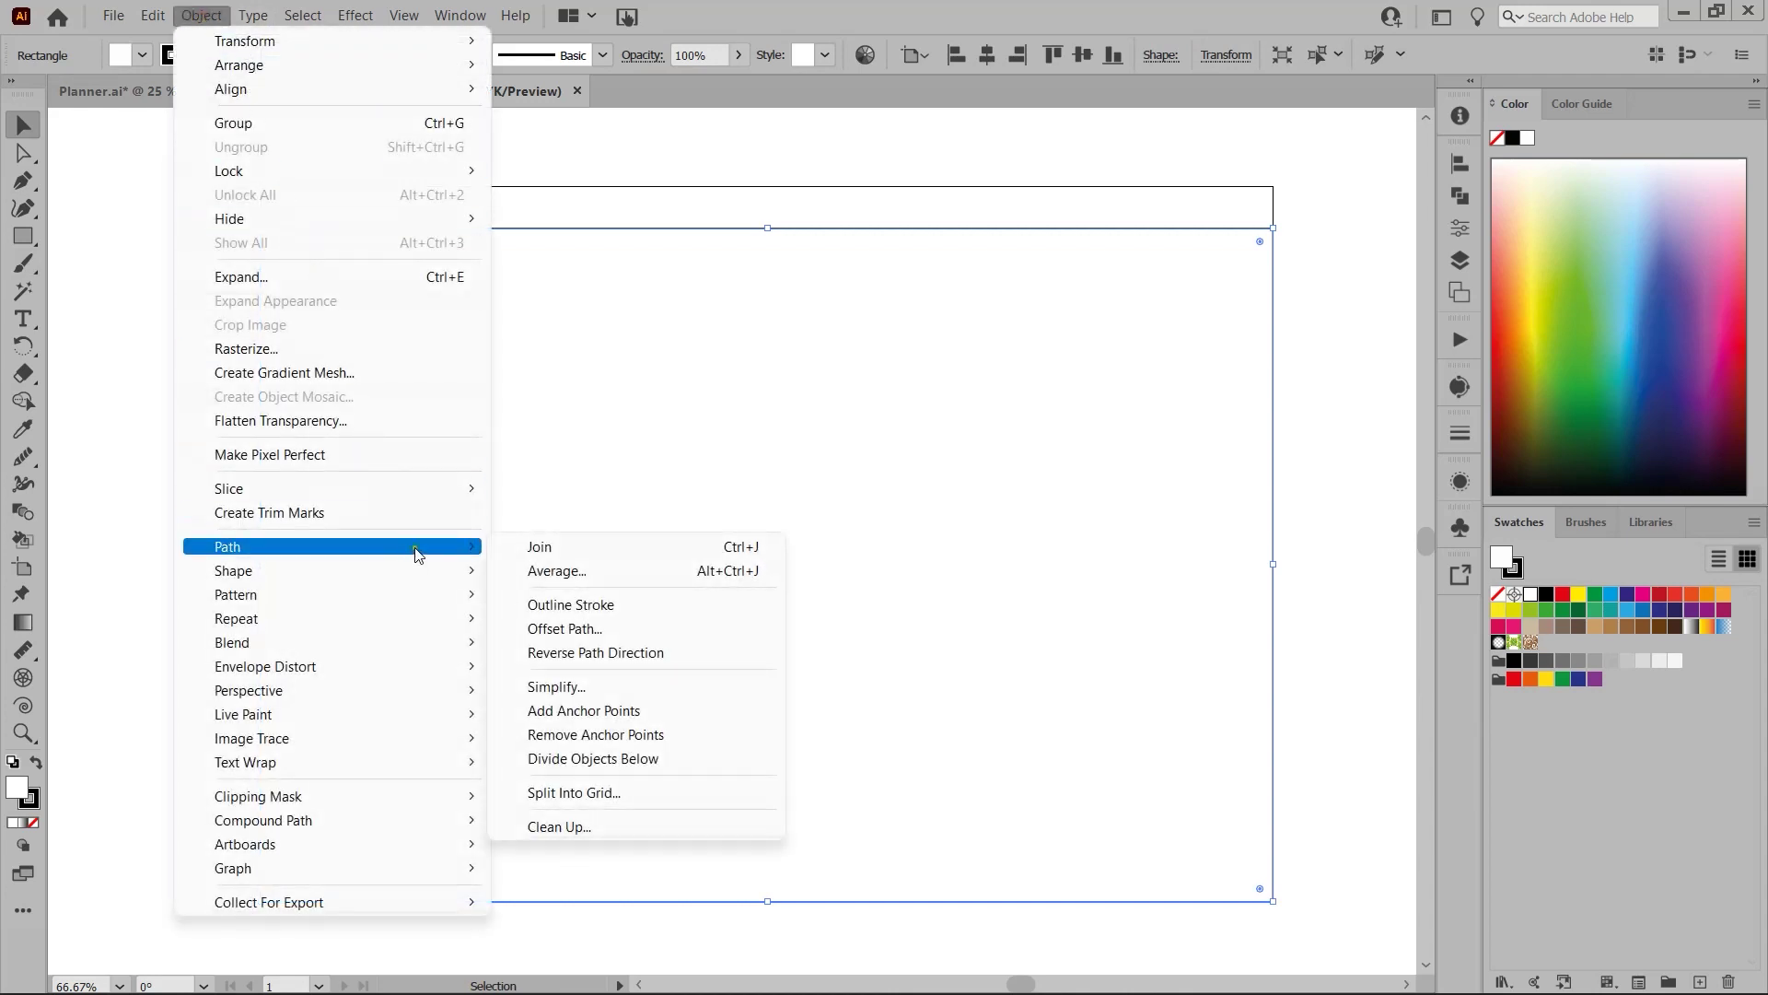
pyautogui.click(616, 790)
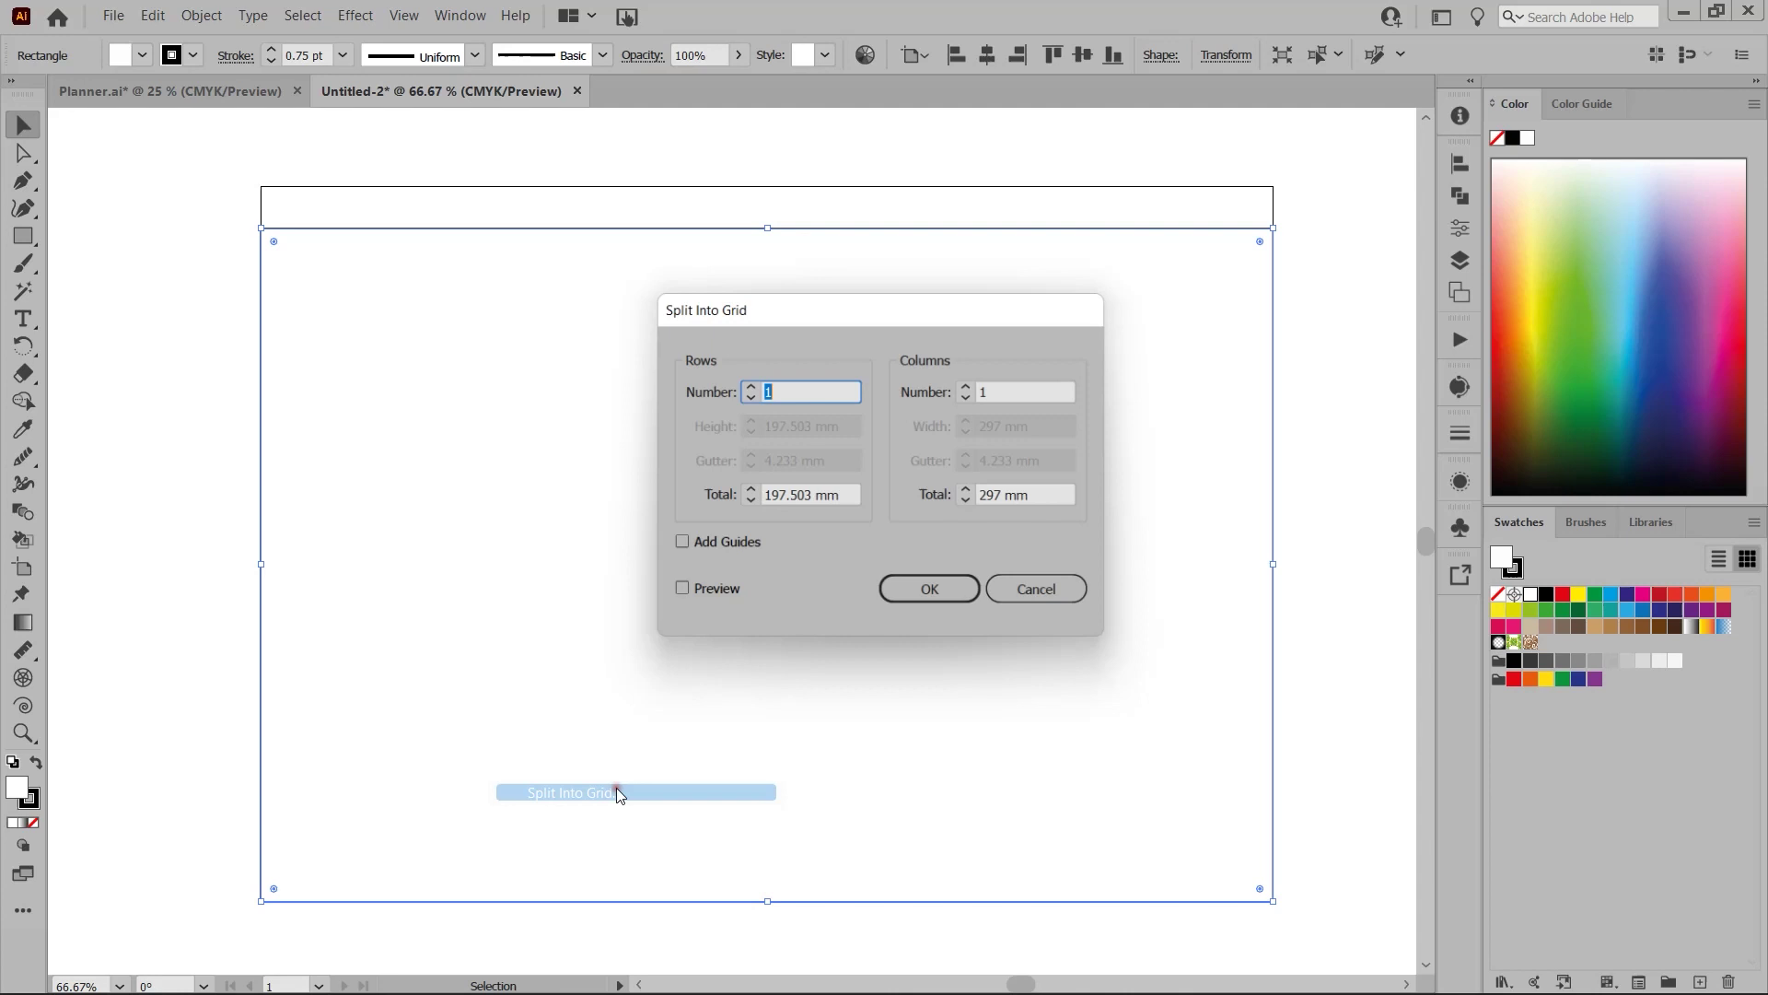
pyautogui.click(710, 596)
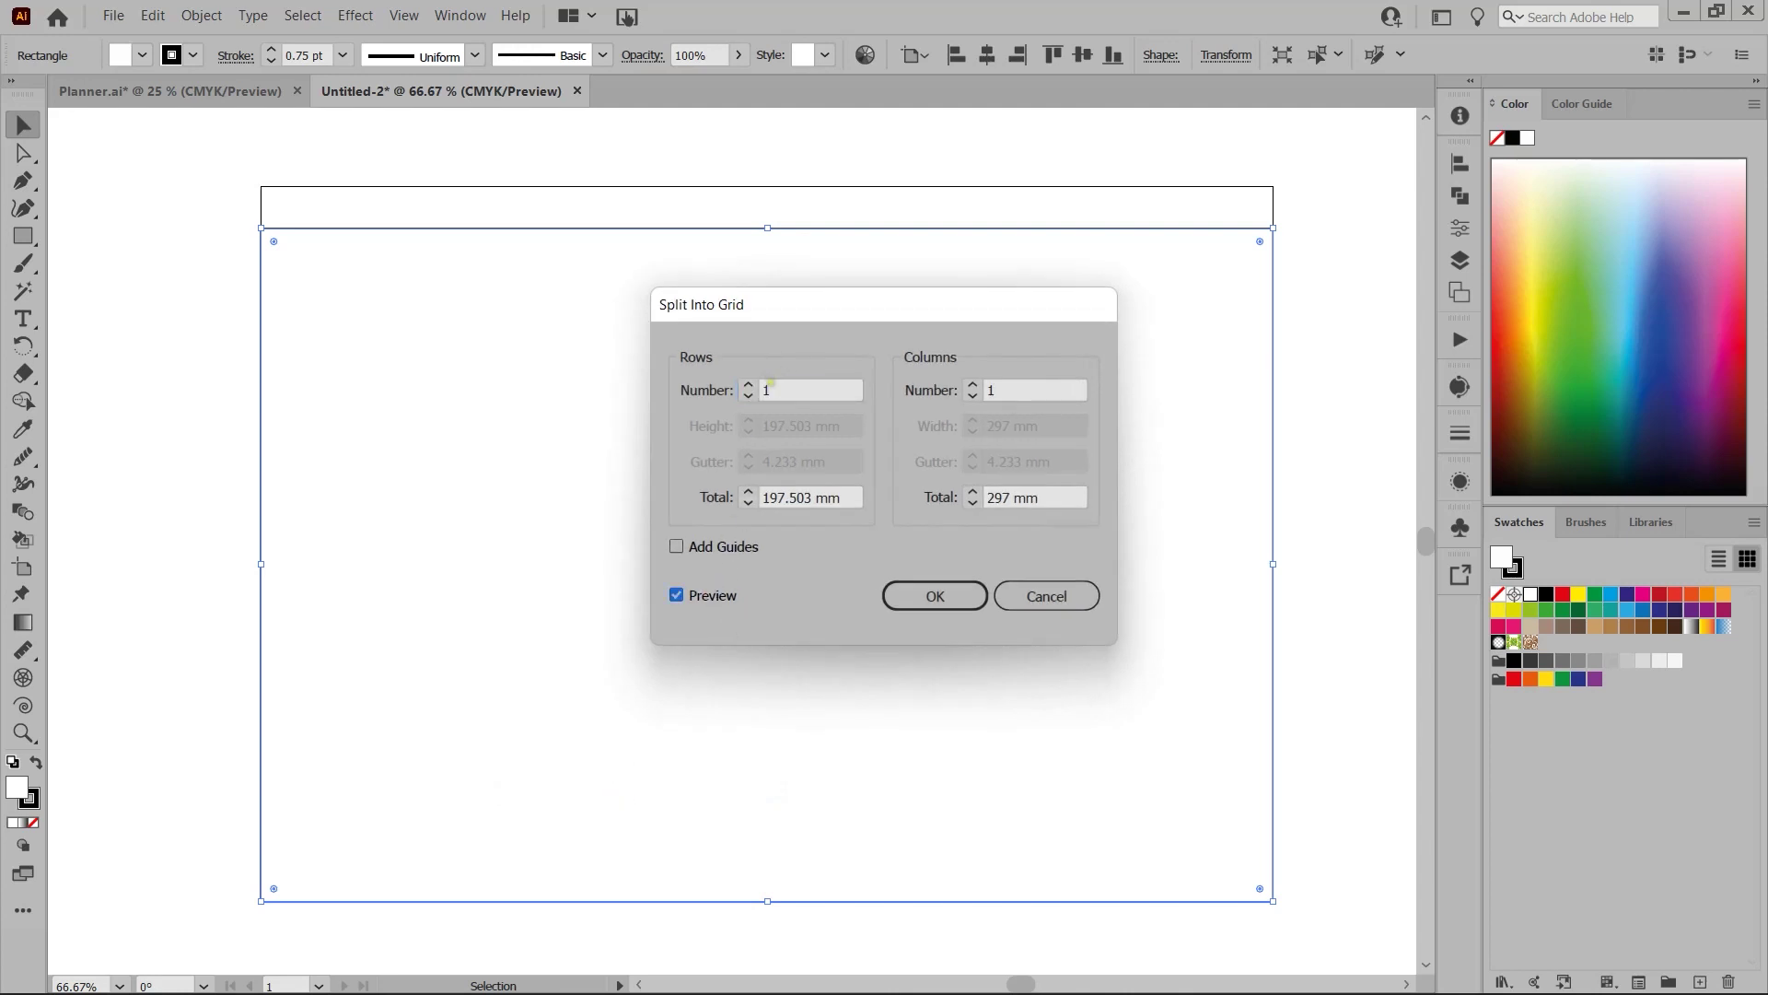
pyautogui.click(763, 390)
pyautogui.write('5')
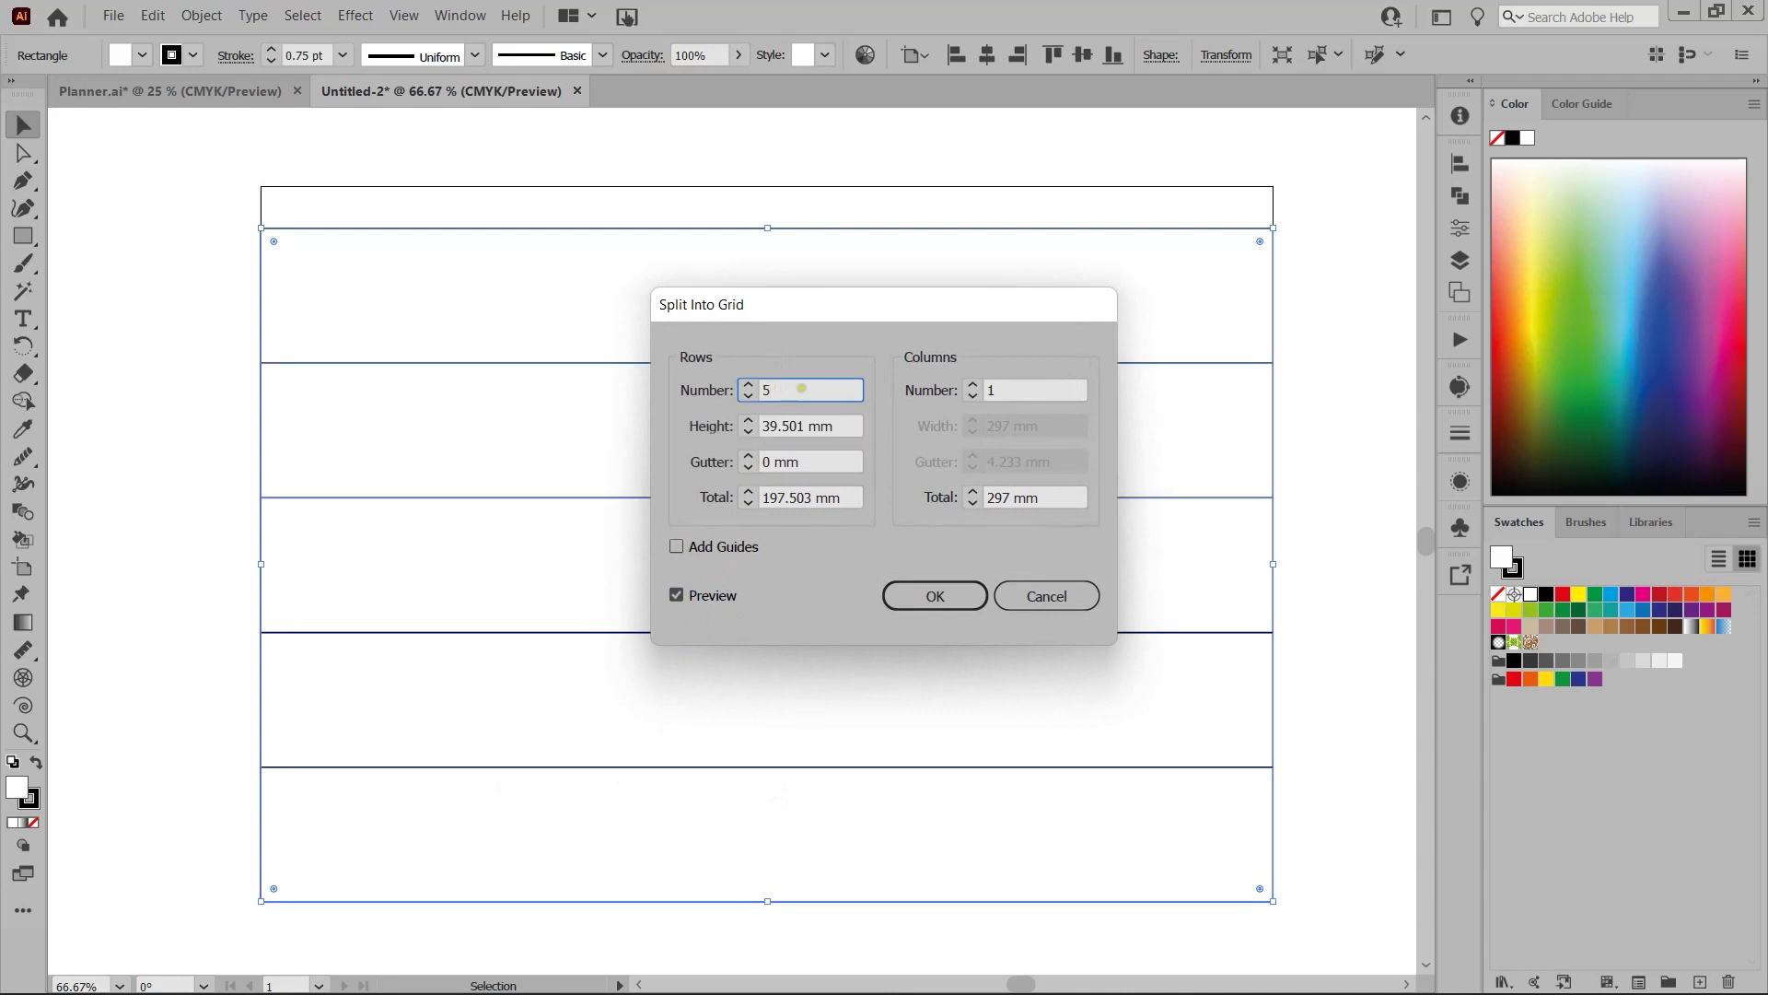
pyautogui.click(985, 393)
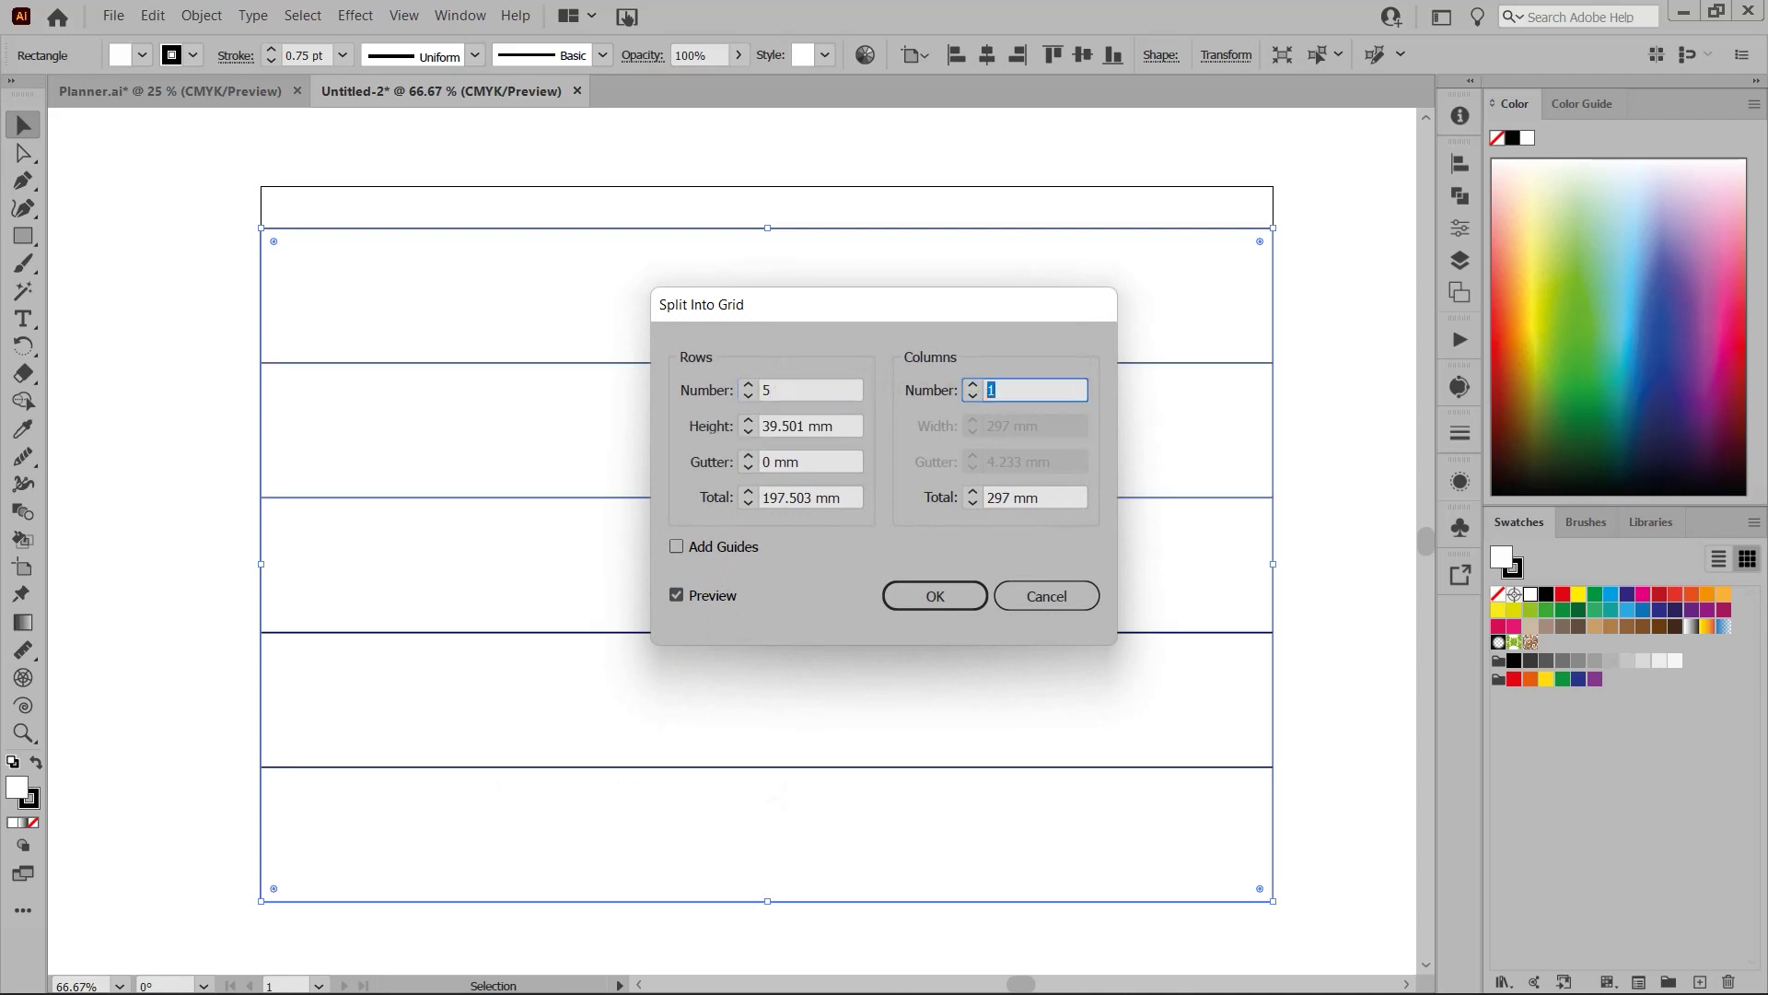
pyautogui.write('7')
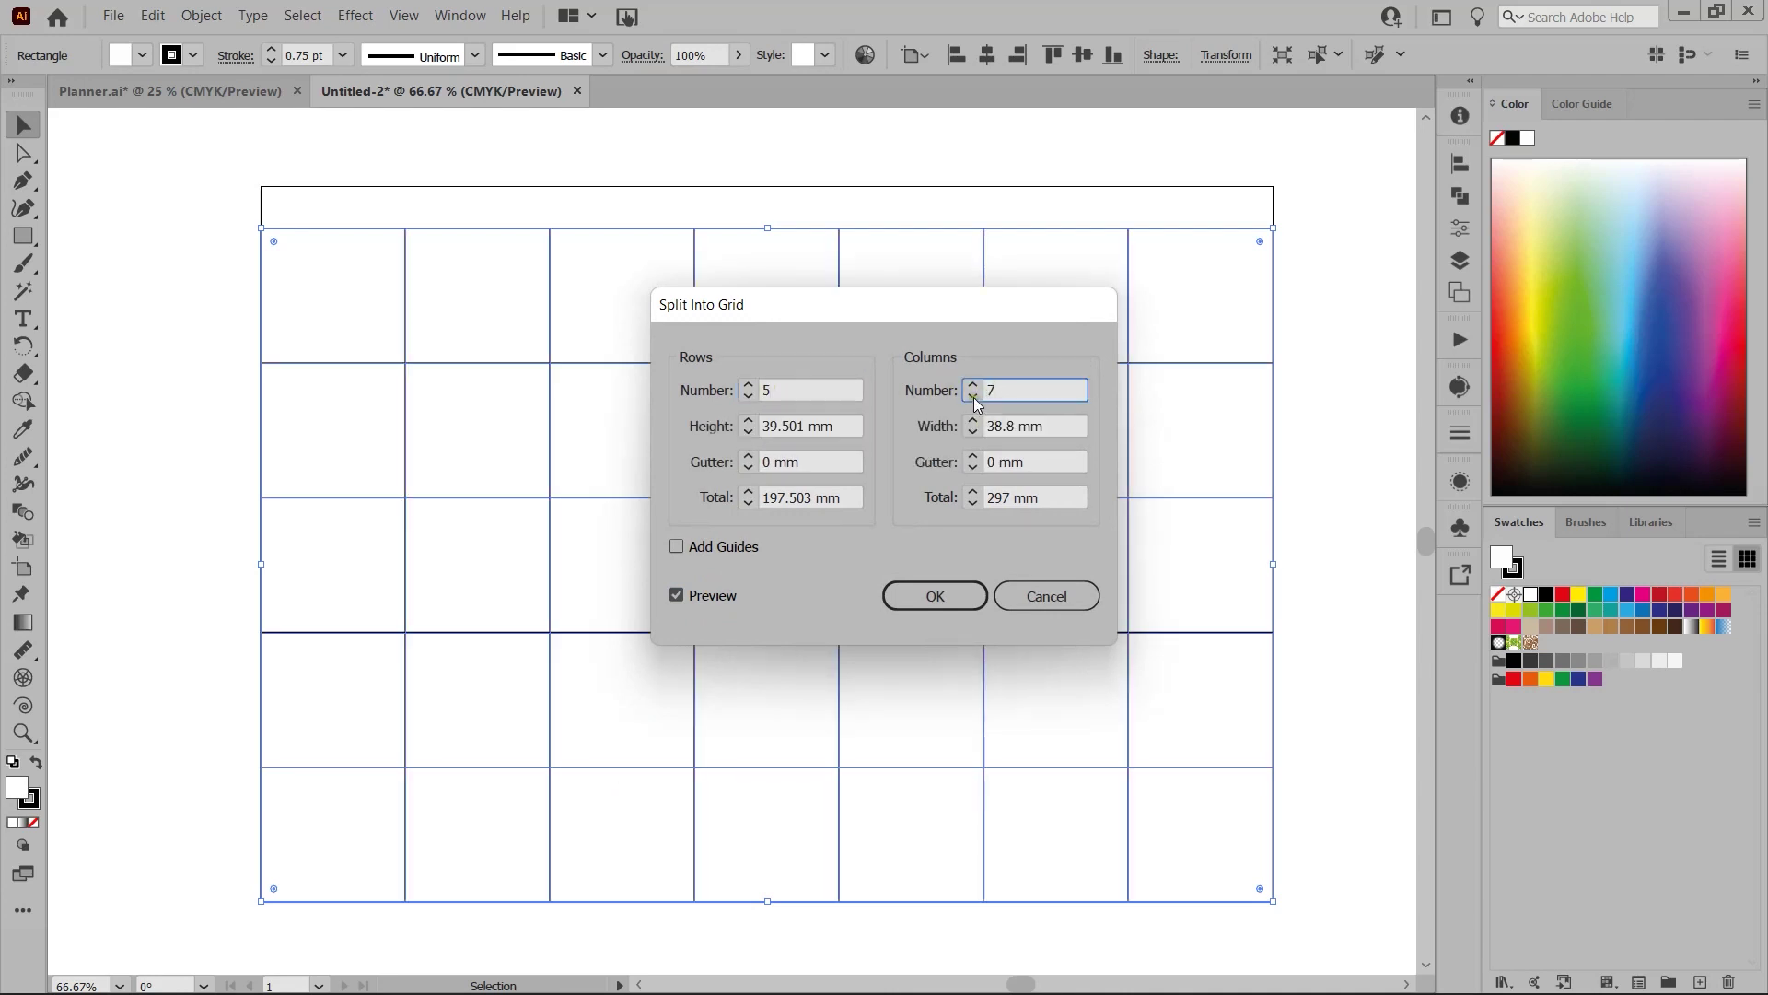
pyautogui.click(927, 599)
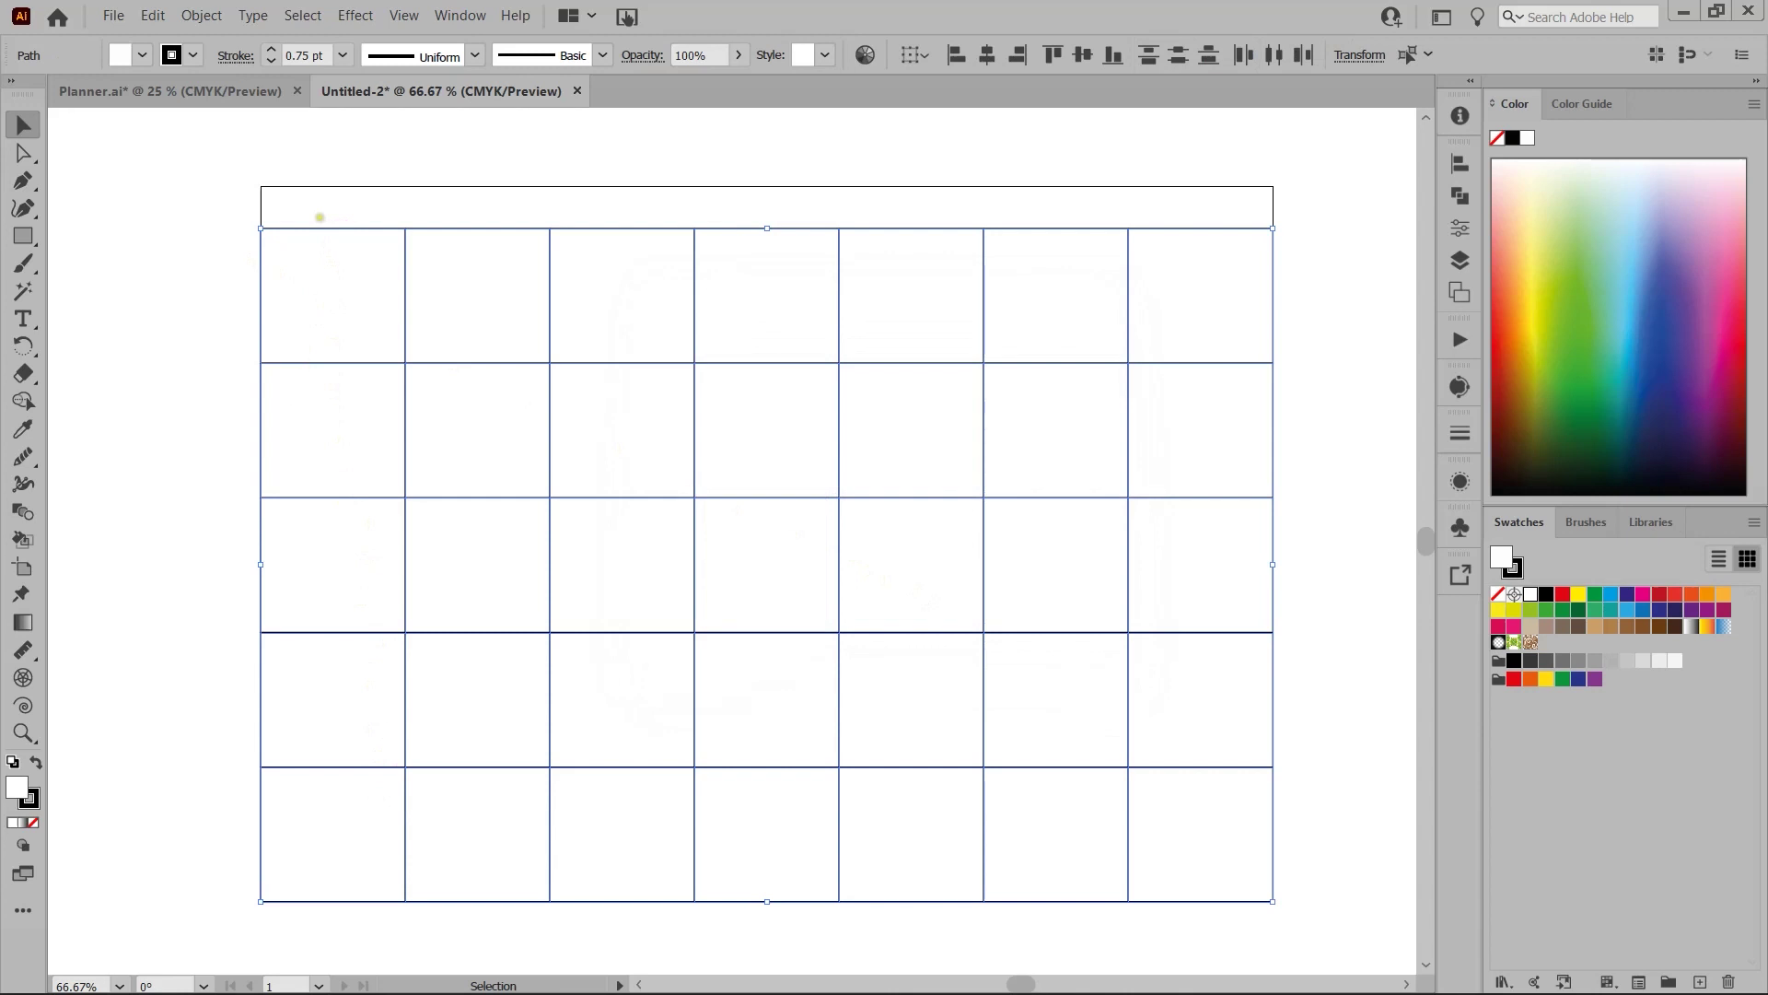
pyautogui.click(379, 201)
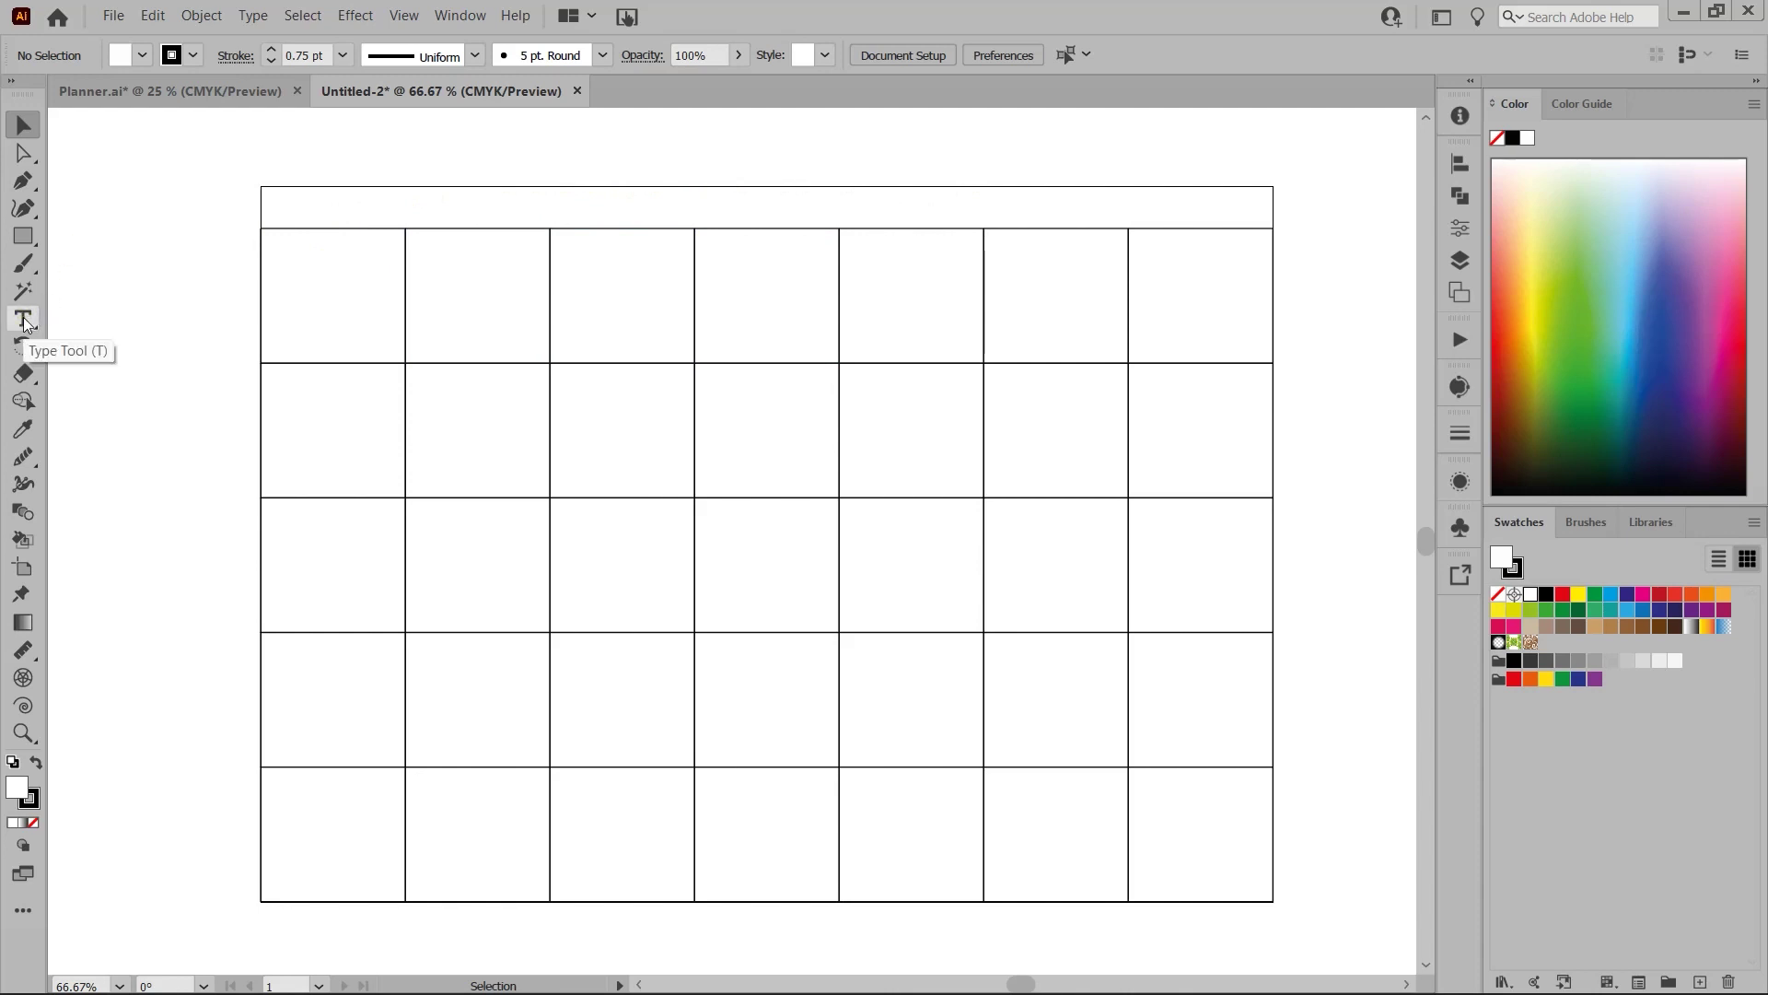
# - Add the text "Wednesday", enlarge it to about 19 pt and place it in the header strip above the first column
pyautogui.press('t')
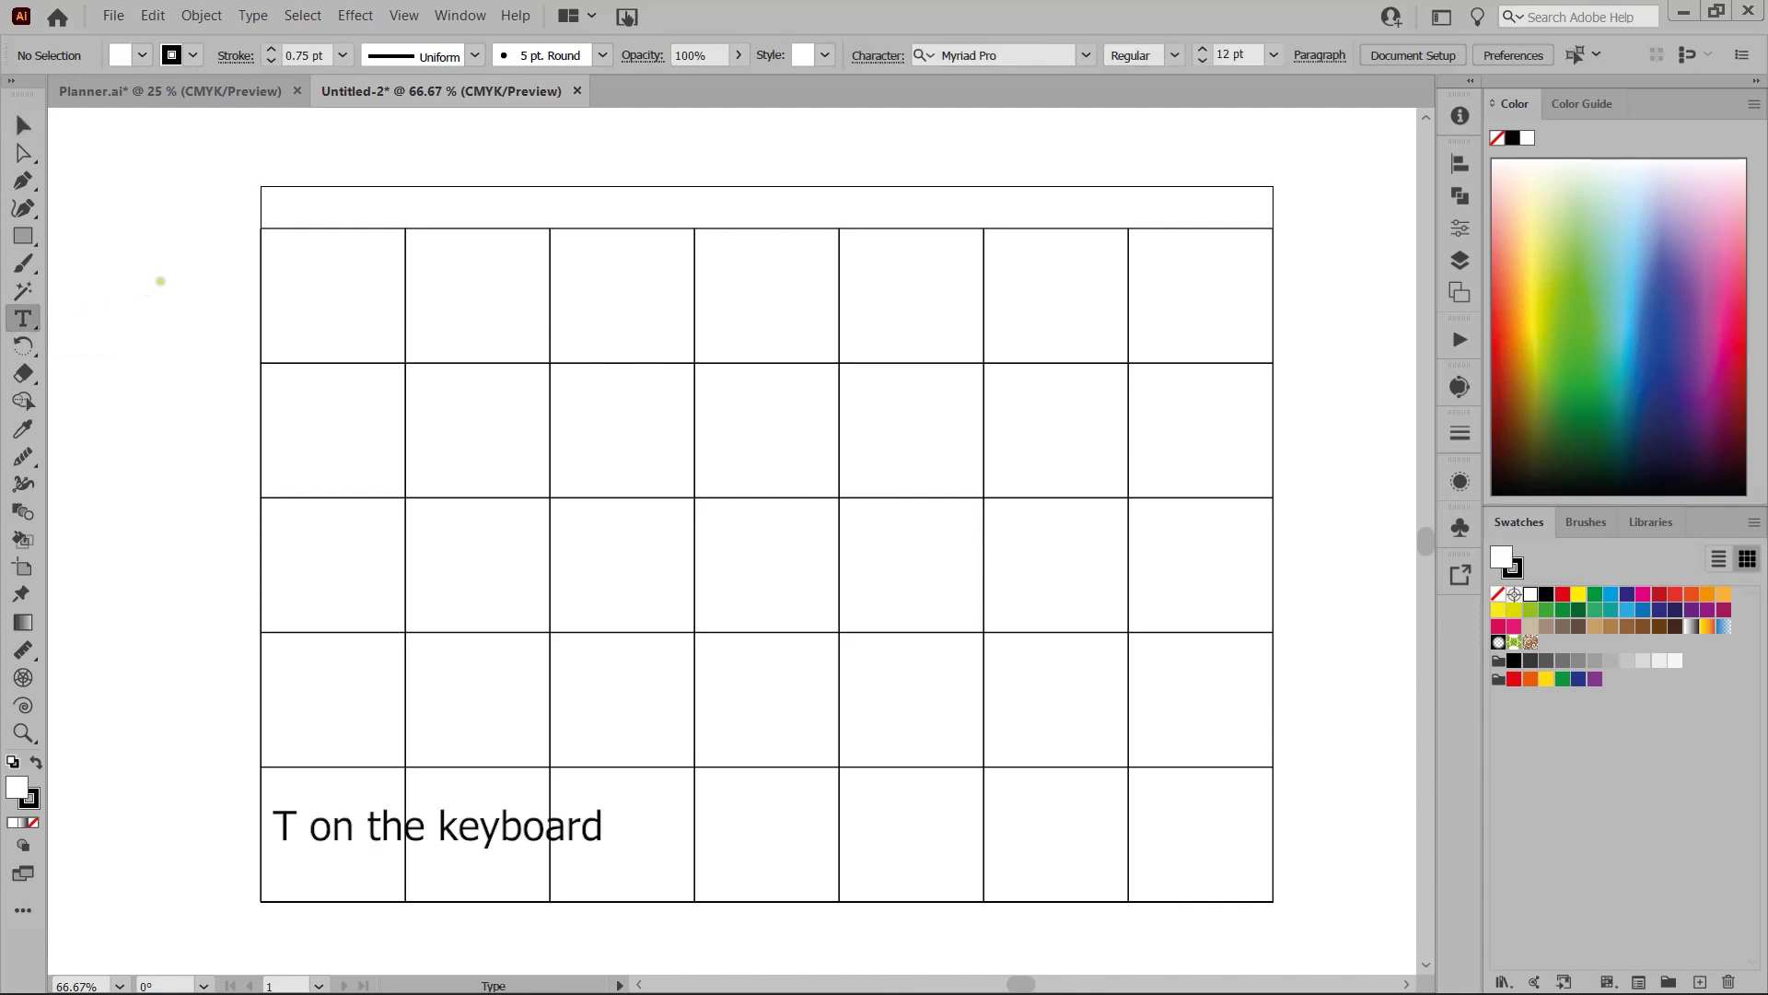
pyautogui.click(190, 274)
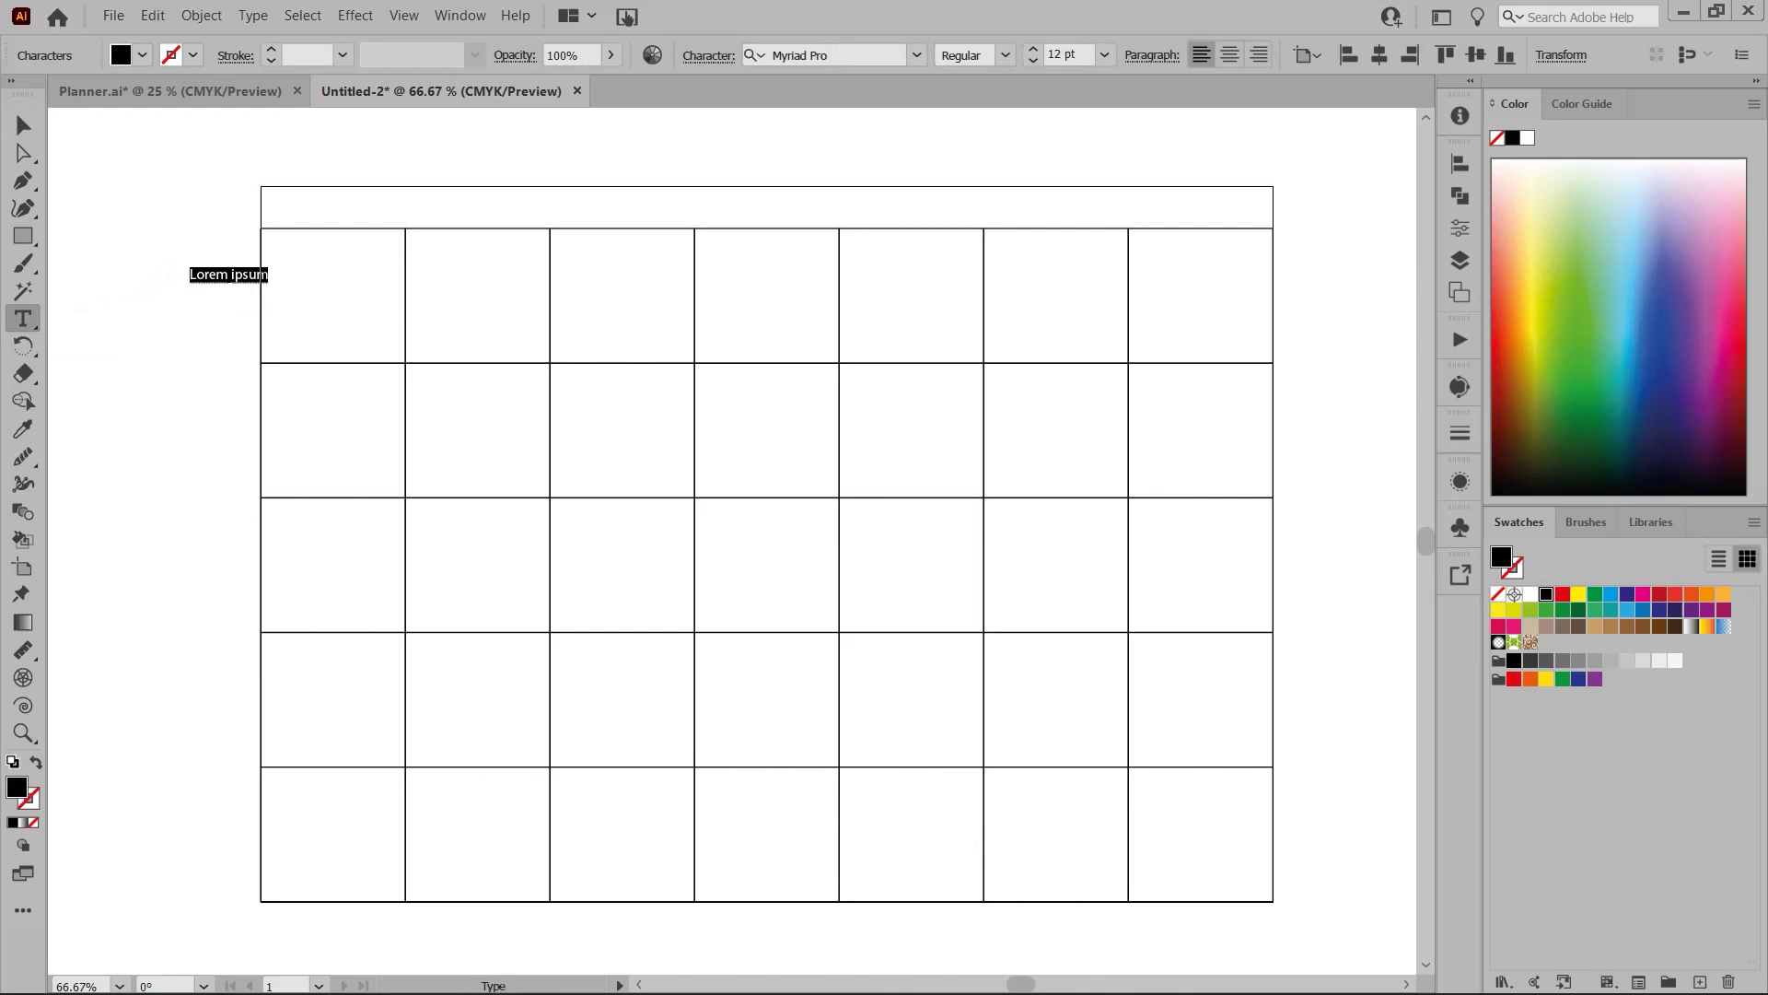
pyautogui.write('Wednesday')
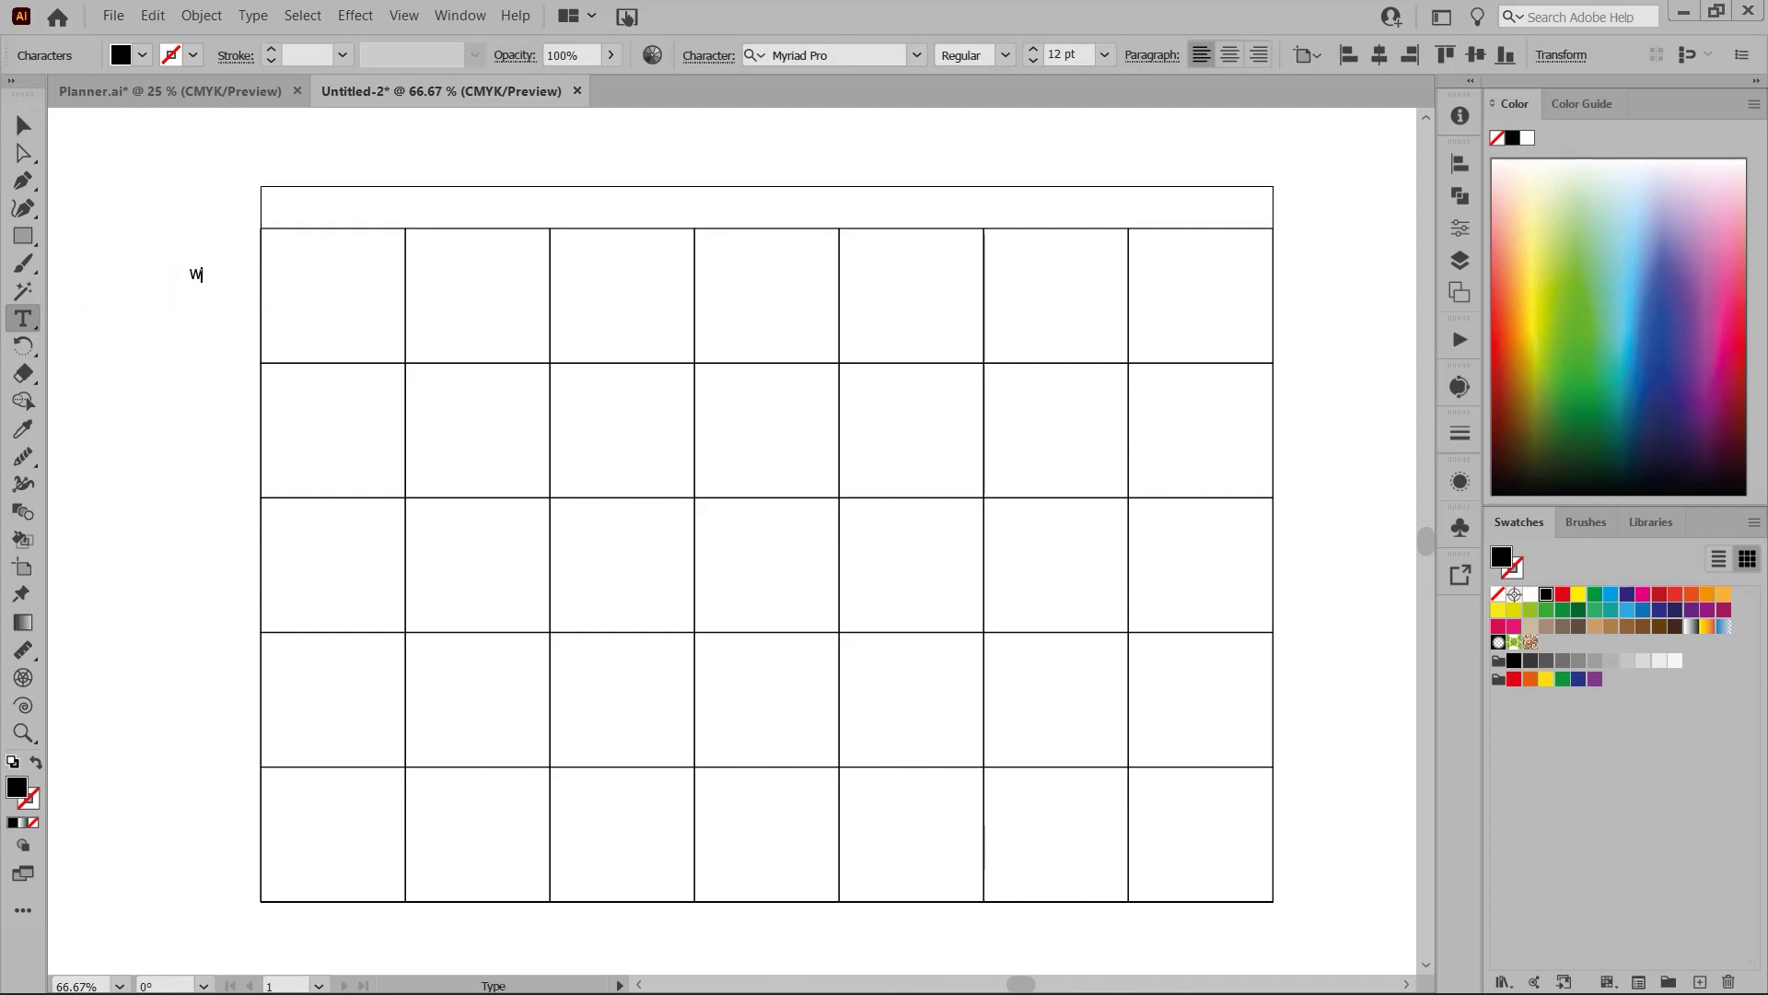
pyautogui.keyDown('ctrl'); pyautogui.click(194, 324); pyautogui.keyUp('ctrl')
pyautogui.press('v')
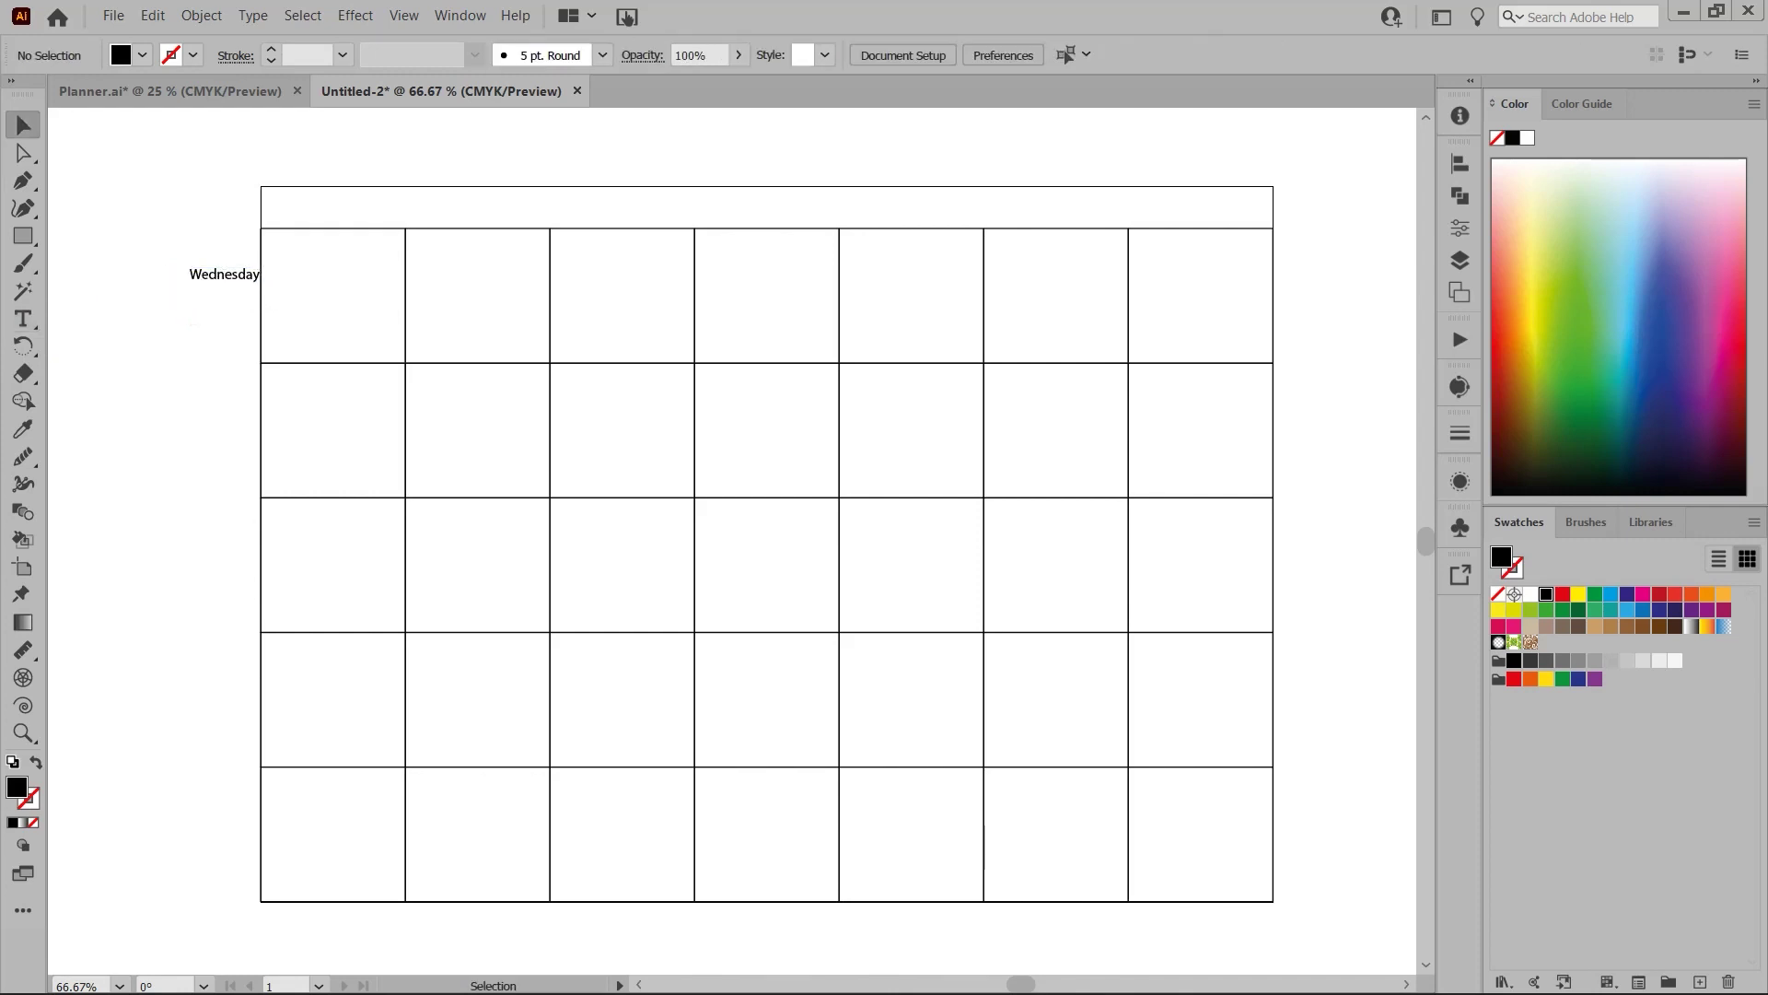
pyautogui.moveTo(220, 274); pyautogui.dragTo(276, 213)
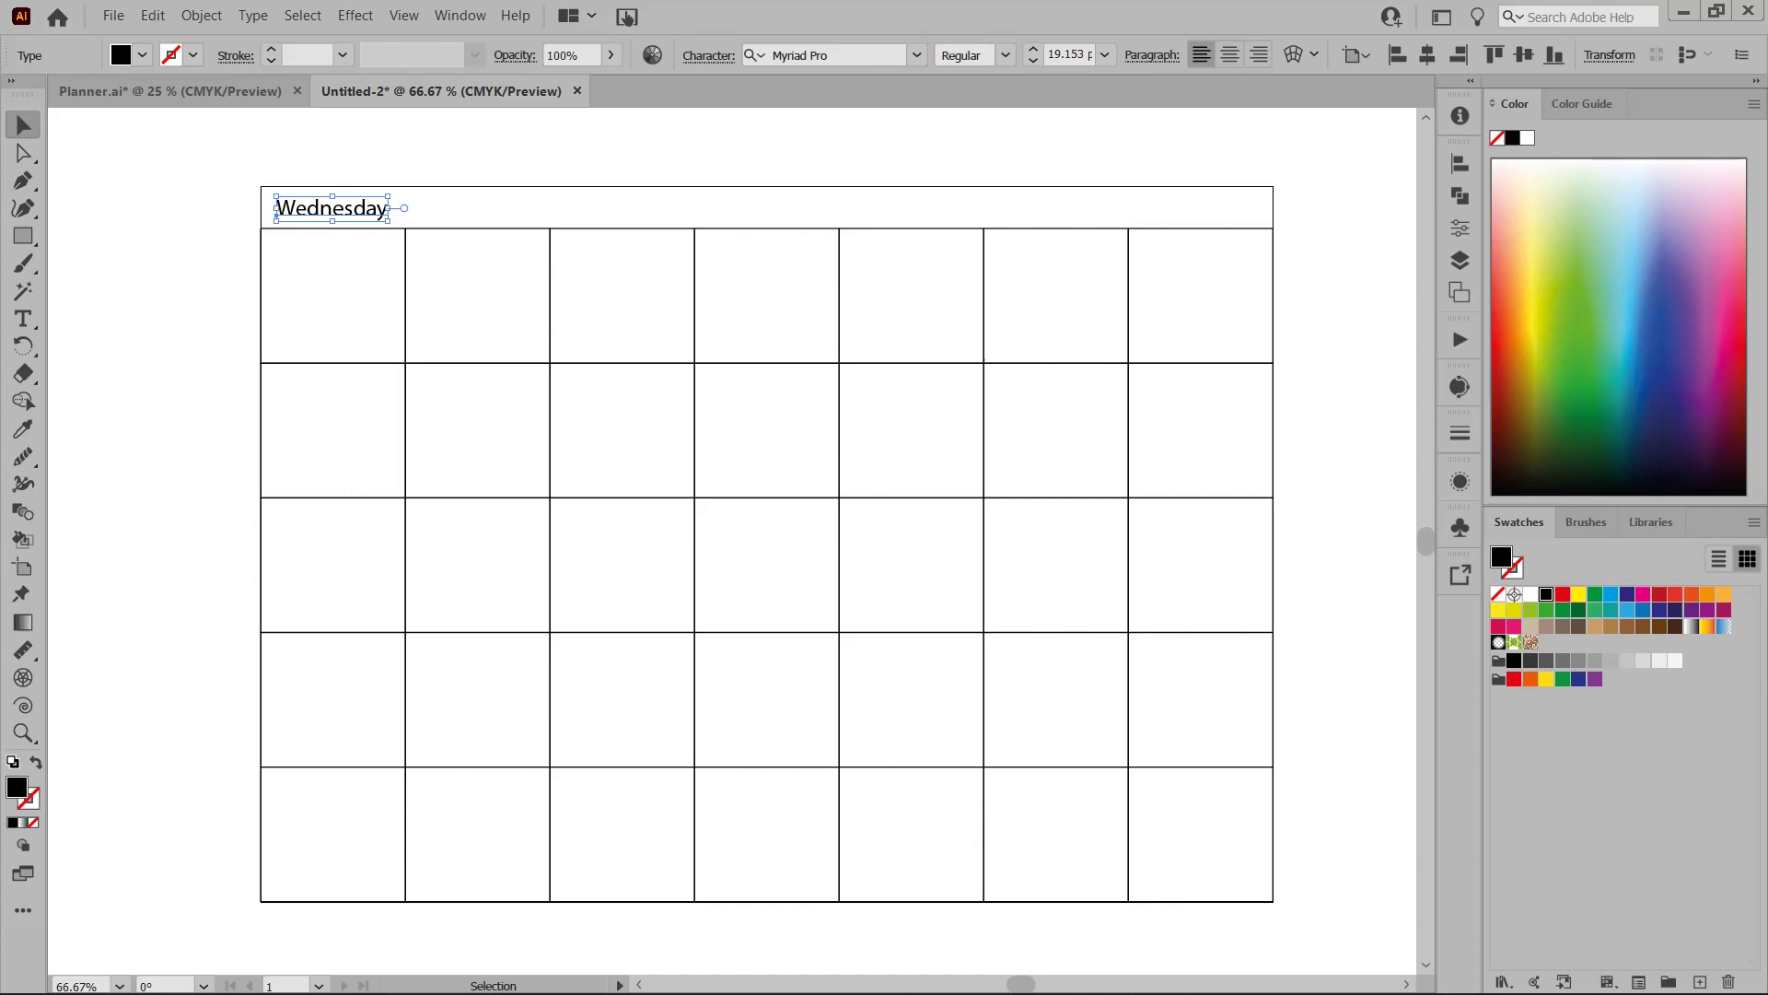
pyautogui.moveTo(359, 209); pyautogui.dragTo(359, 206)
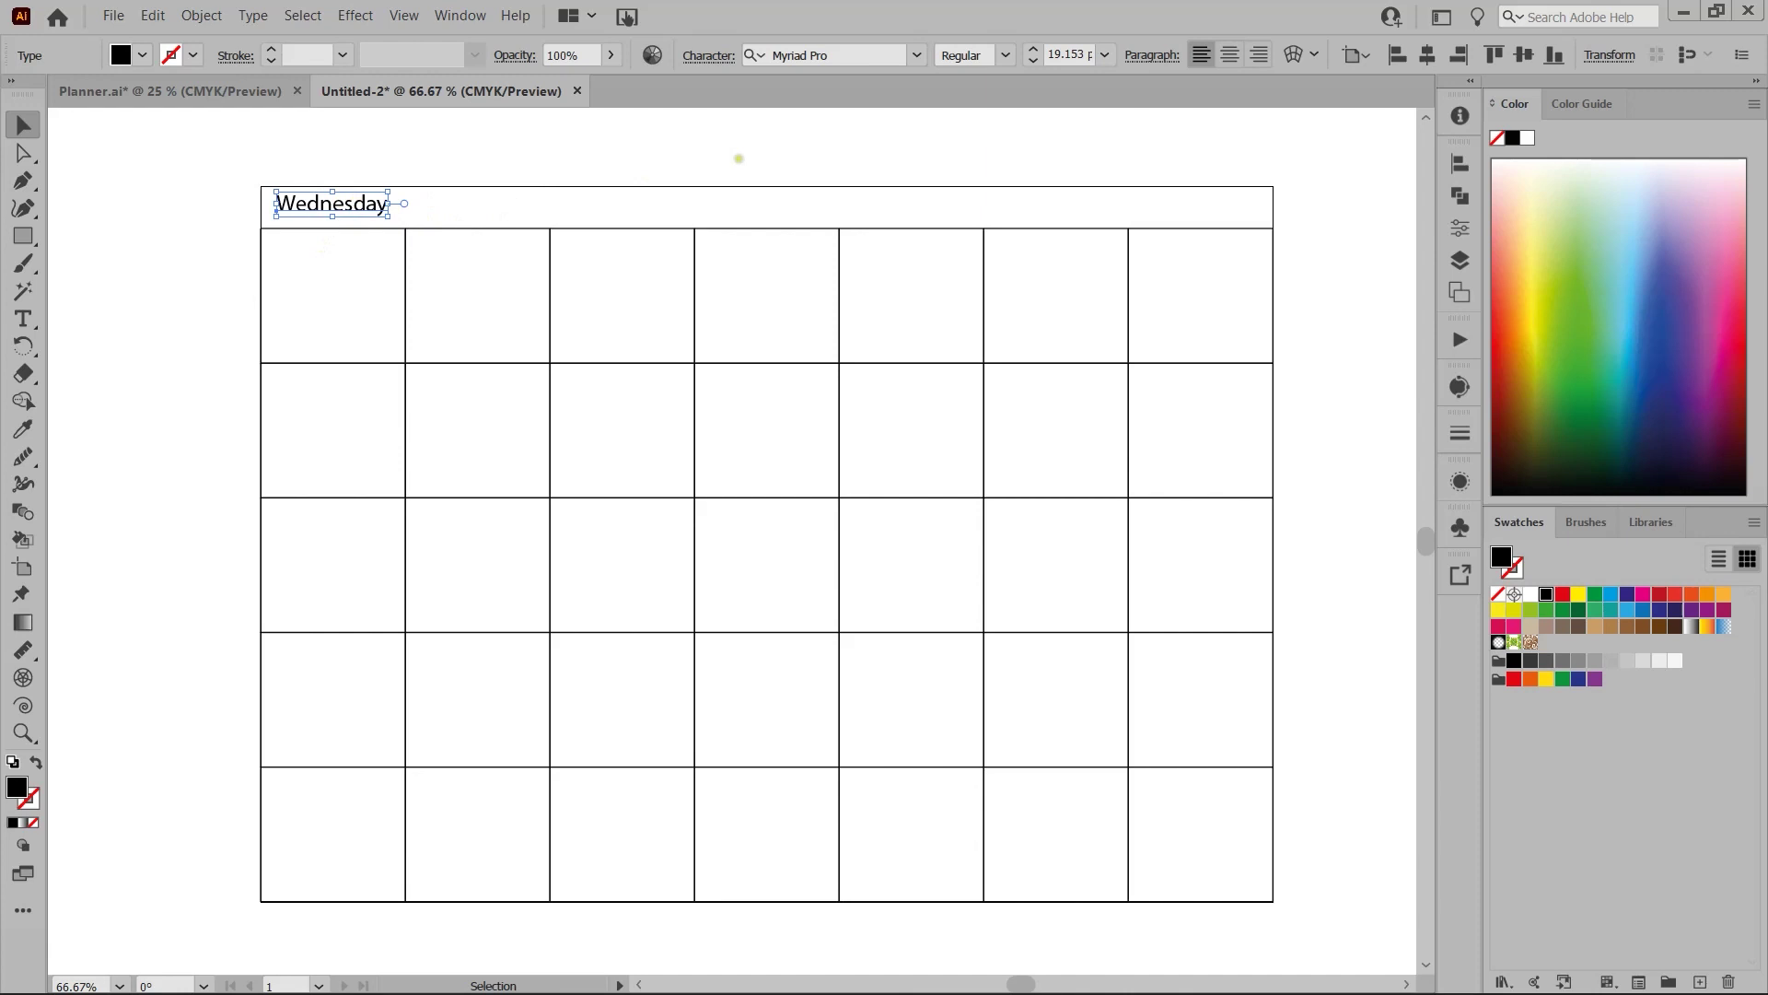
# - Center the paragraph alignment of the Wednesday heading and fine-tune its position above the first column
pyautogui.click(1229, 54)
pyautogui.moveTo(303, 204); pyautogui.dragTo(359, 205)
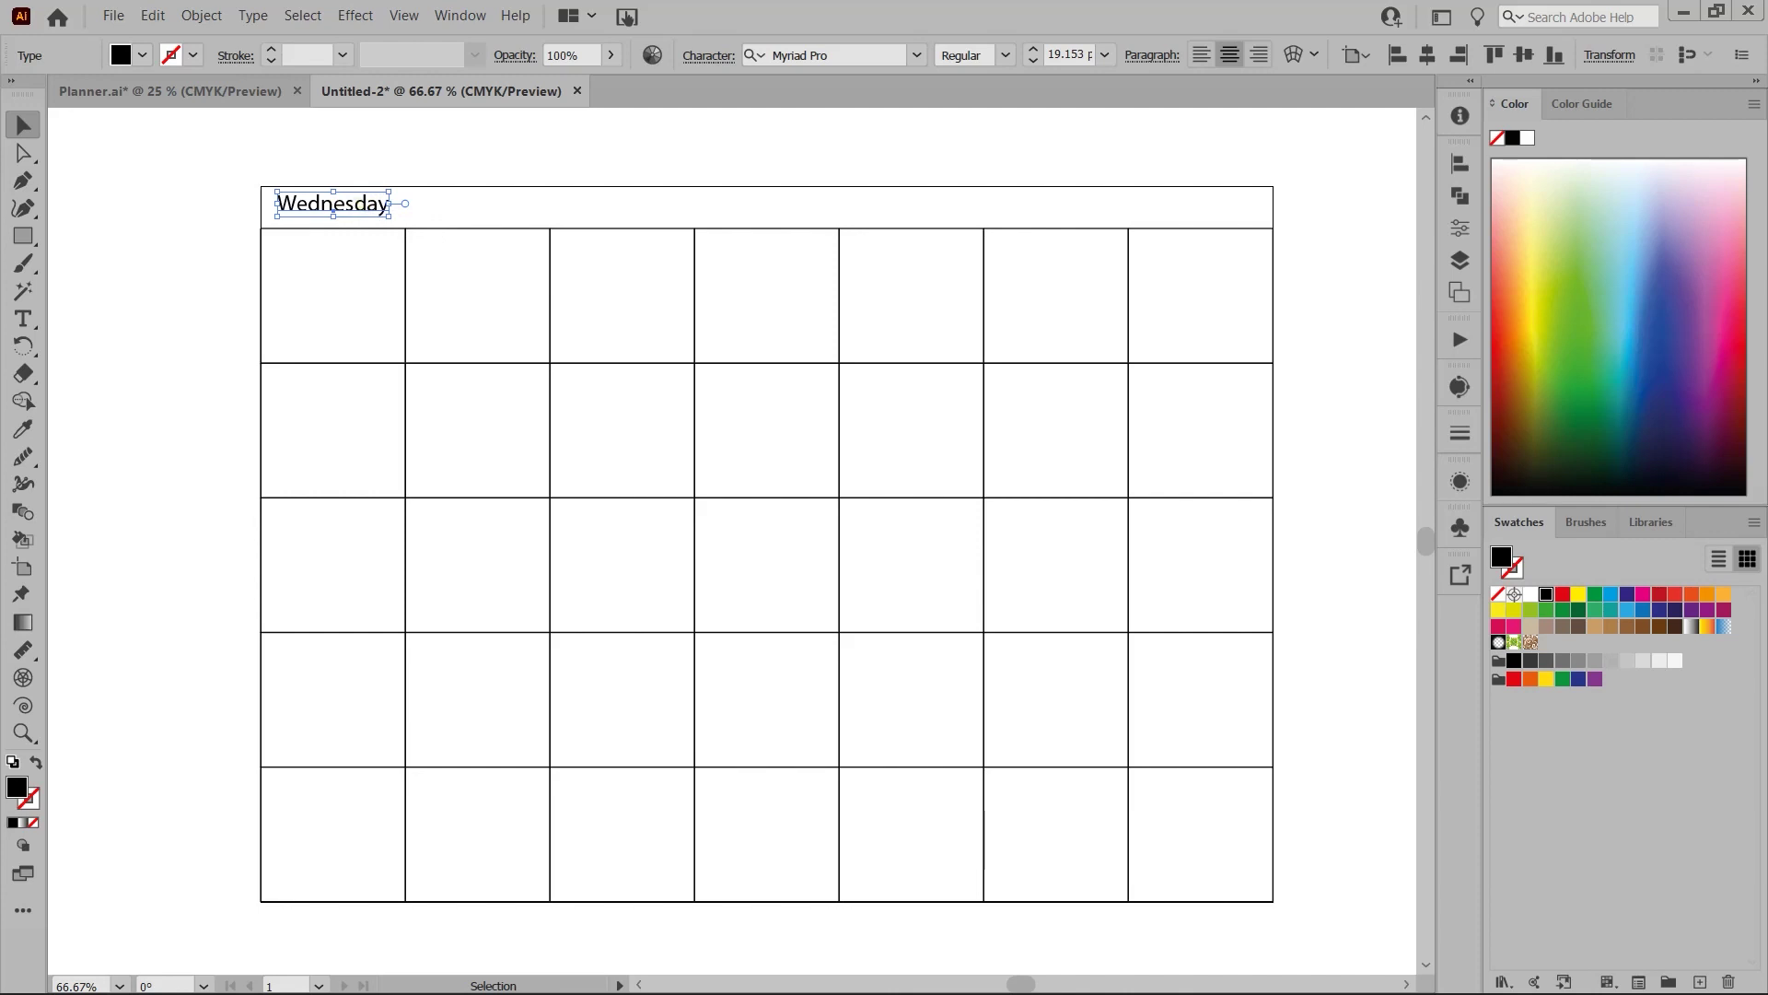
pyautogui.moveTo(357, 203); pyautogui.dragTo(355, 203)
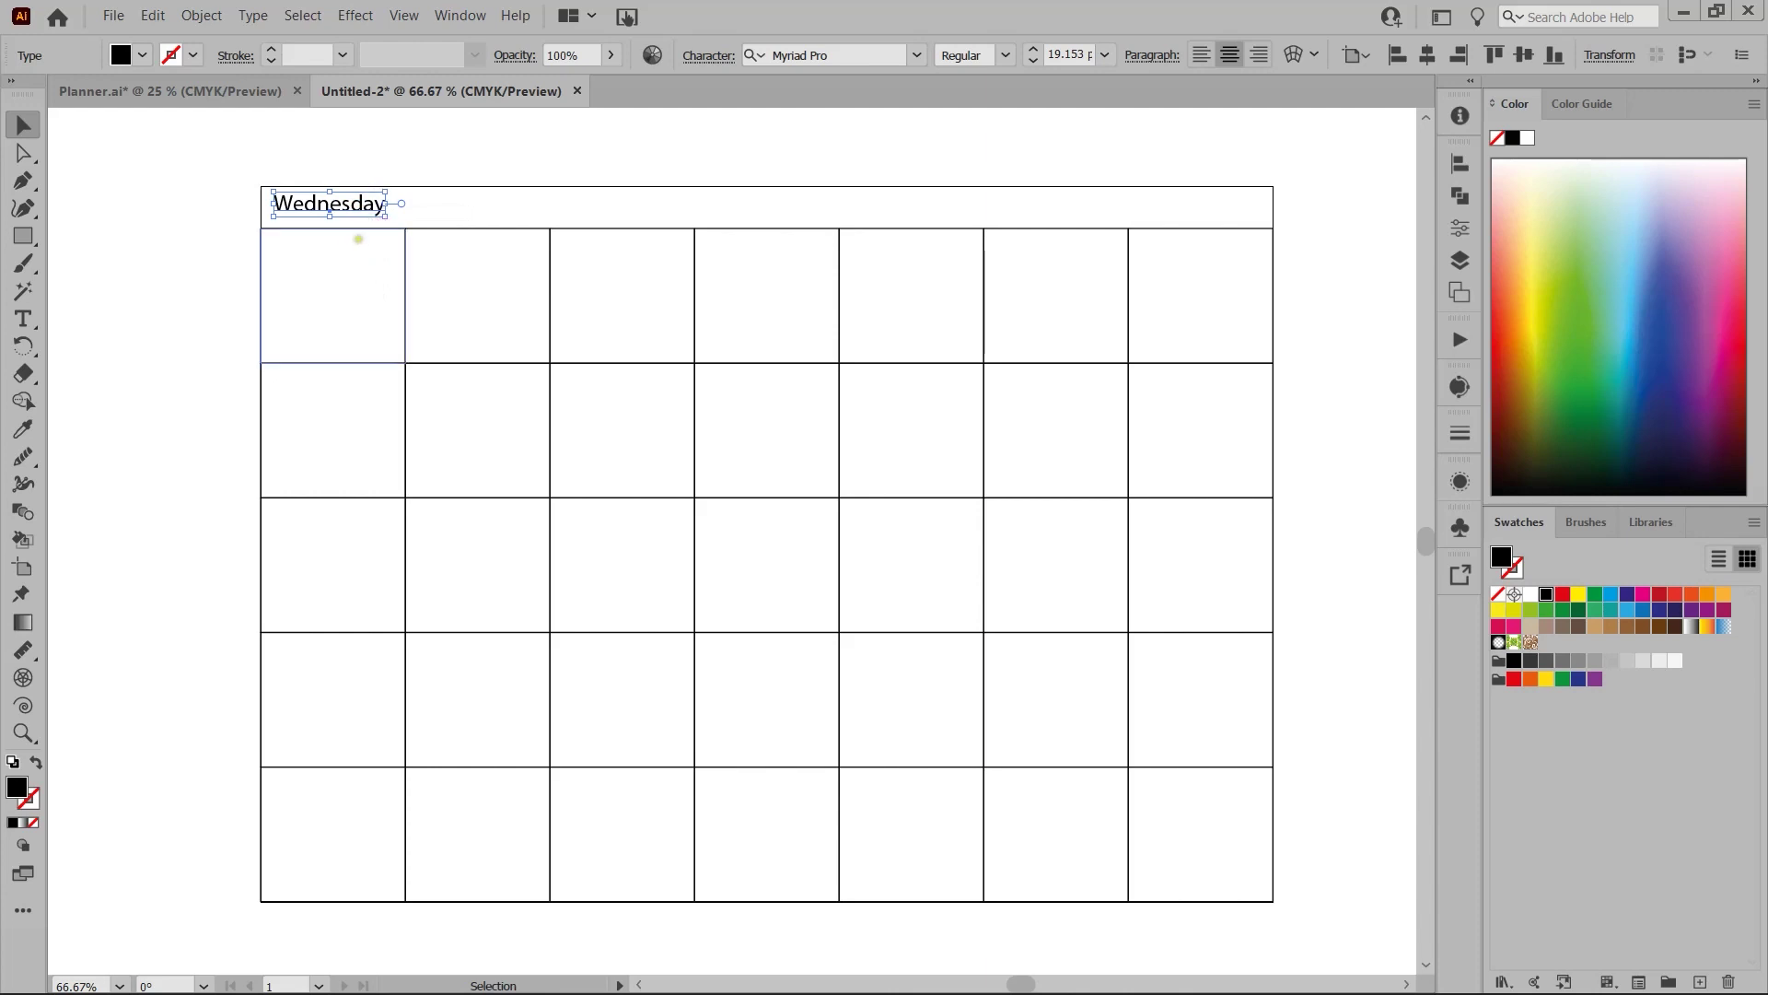
pyautogui.moveTo(353, 204); pyautogui.dragTo(350, 210)
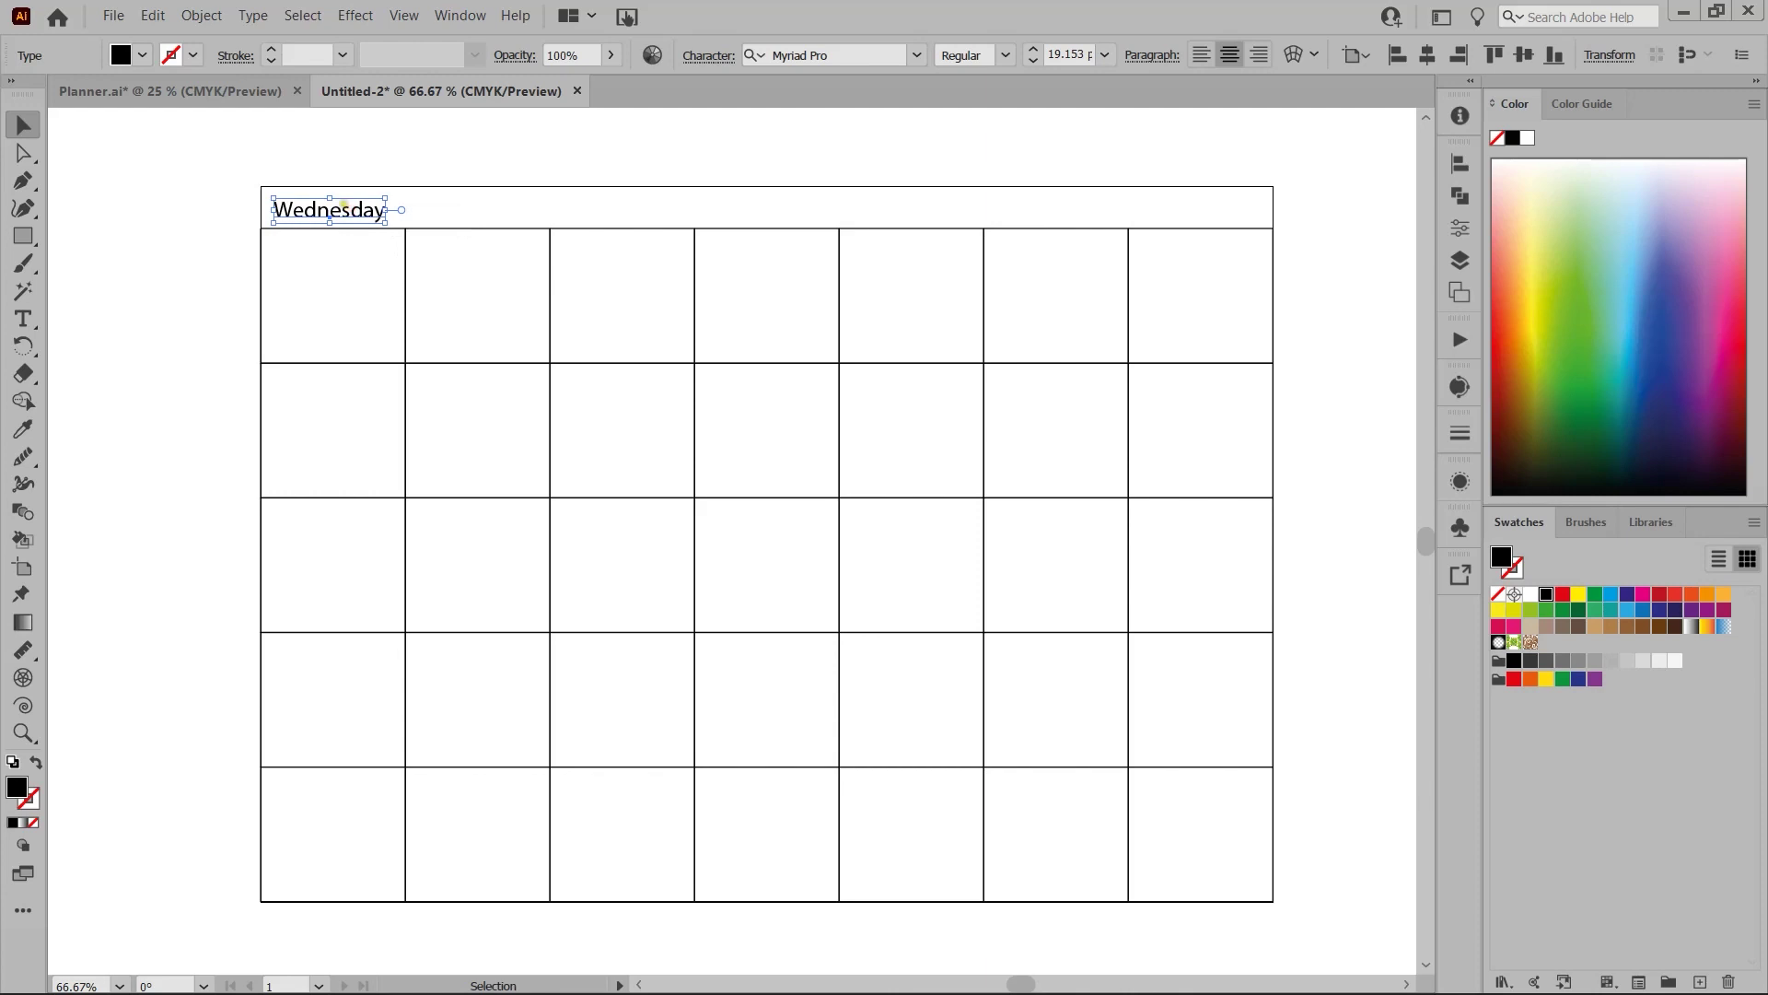
# - Duplicate the Wednesday heading above the second column and repeat the copy across the remaining five columns
pyautogui.moveTo(350, 210); pyautogui.dragTo(486, 204)
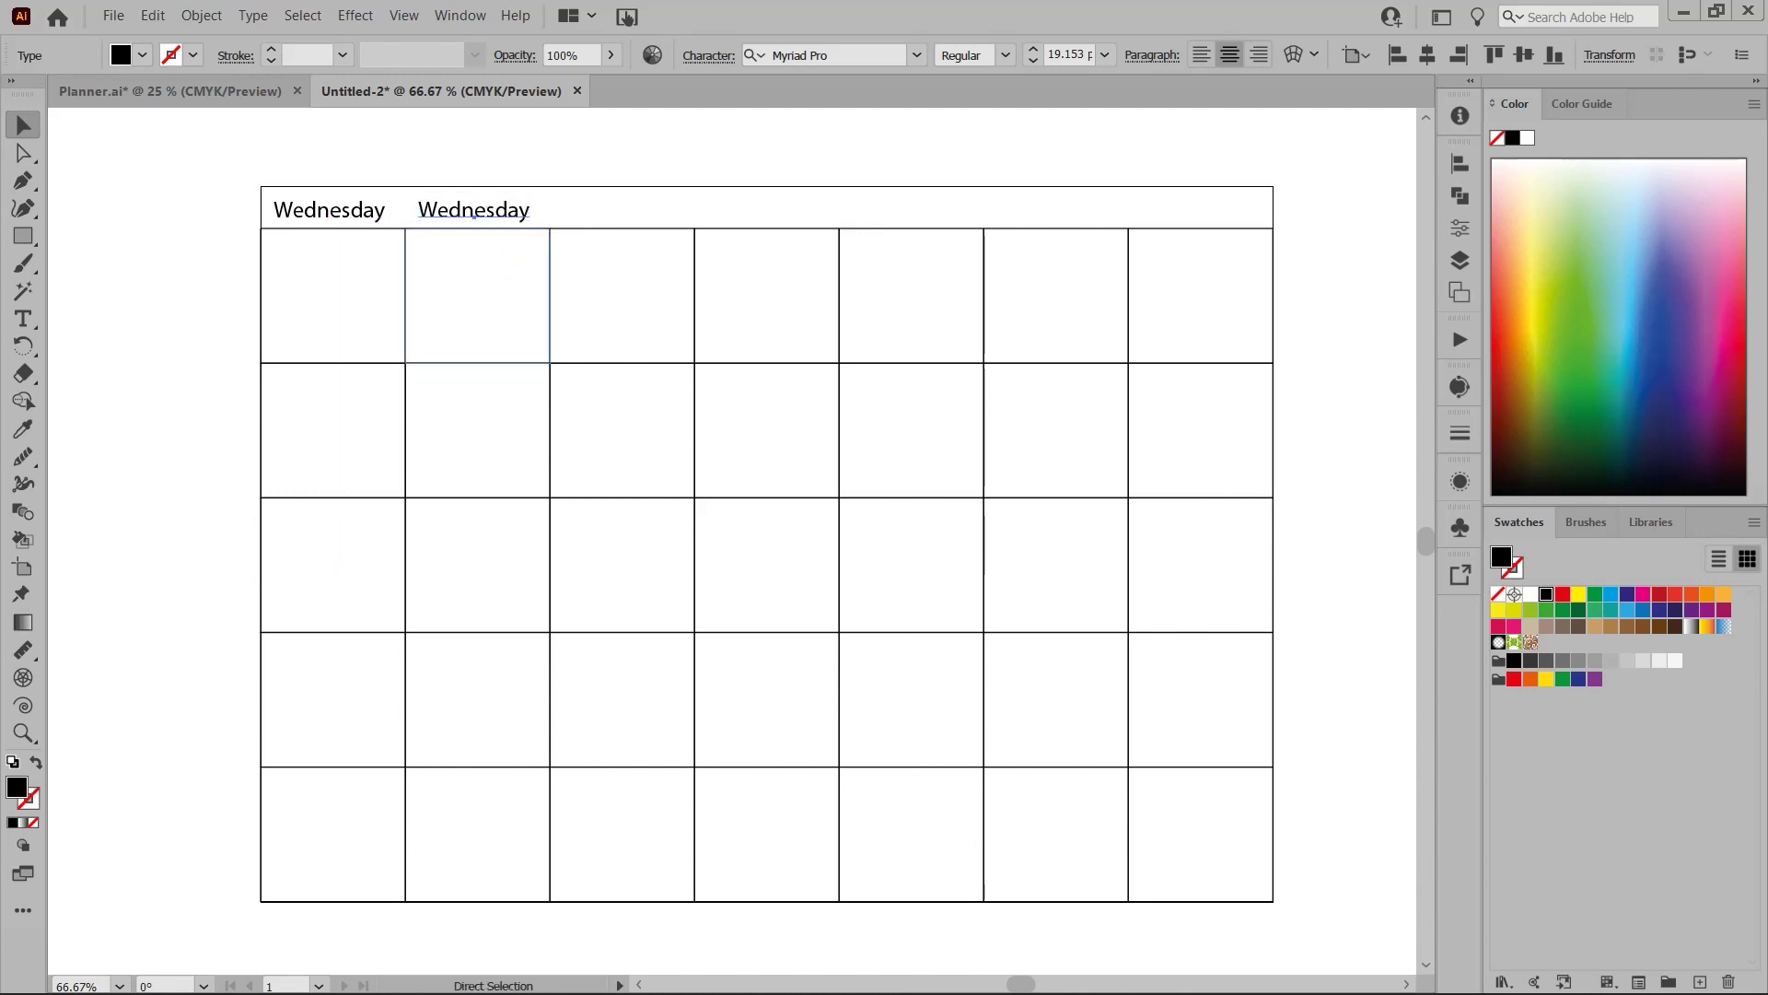
pyautogui.hotkey('ctrl', 'd')
pyautogui.hotkey('ctrl', 'd')
pyautogui.hotkey('ctrl', 'd')
pyautogui.hotkey('ctrl', 'd')
pyautogui.hotkey('ctrl', 'd')
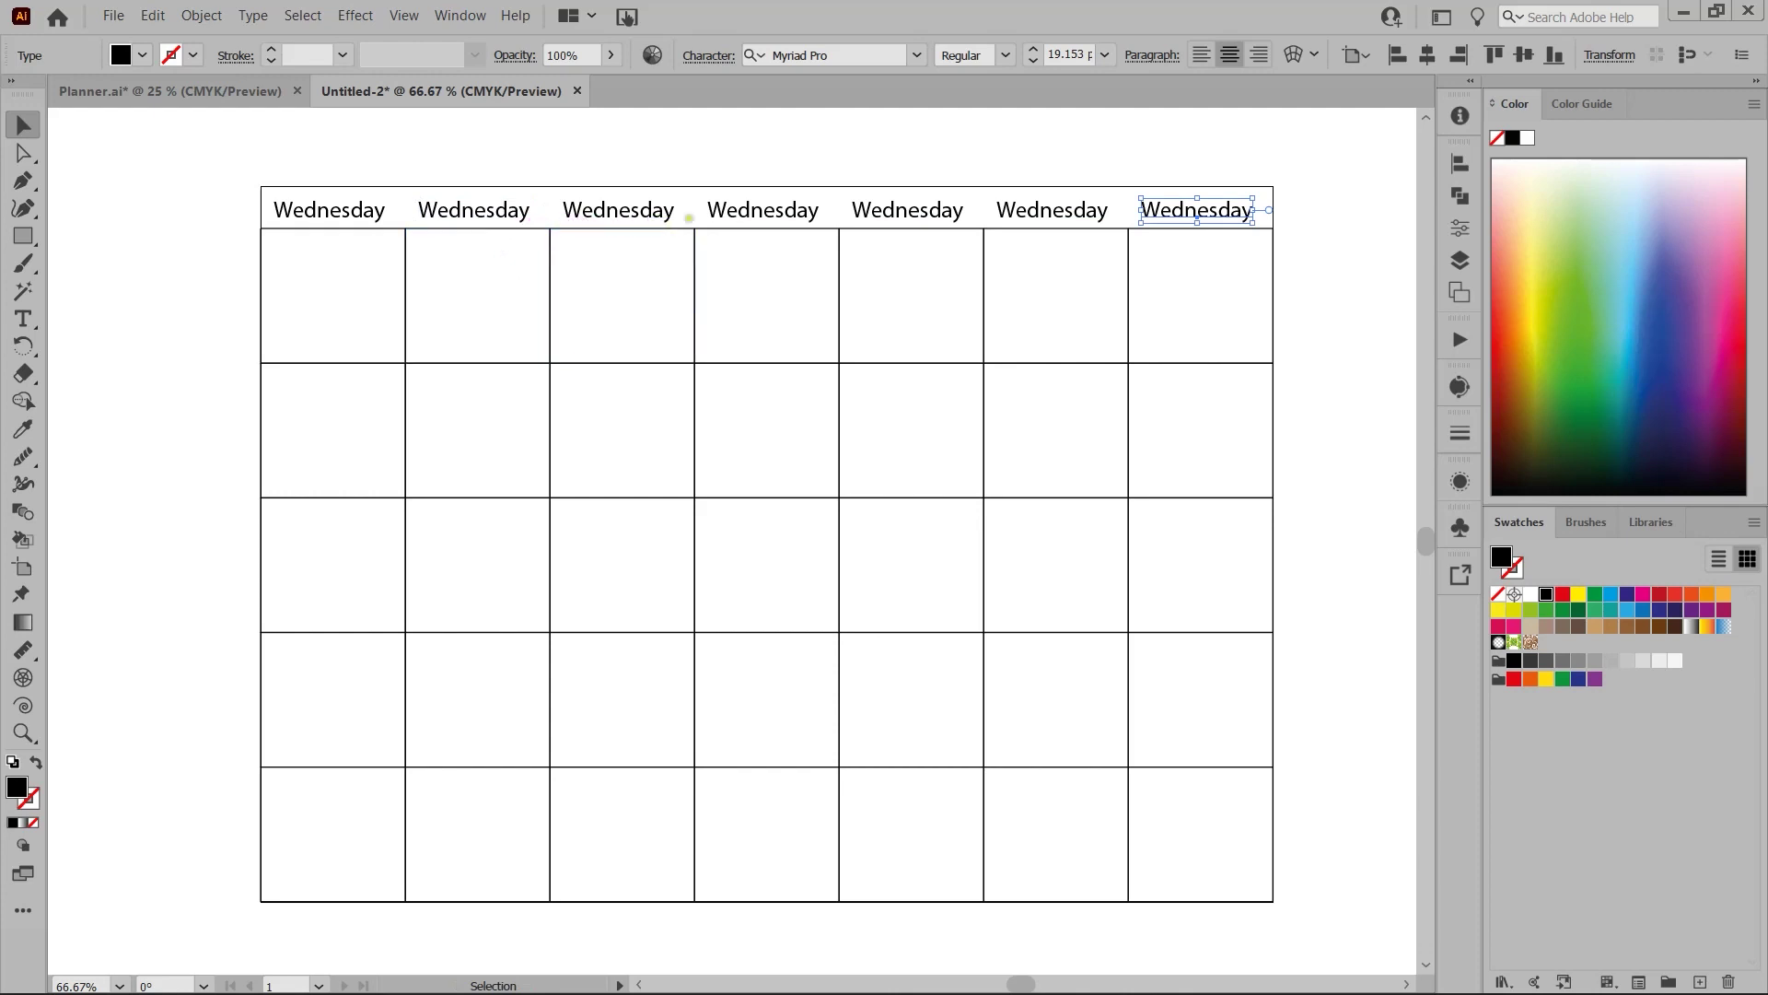
# - Delete the six duplicated Wednesday headings, keeping only the one above the first column
pyautogui.click(730, 211)
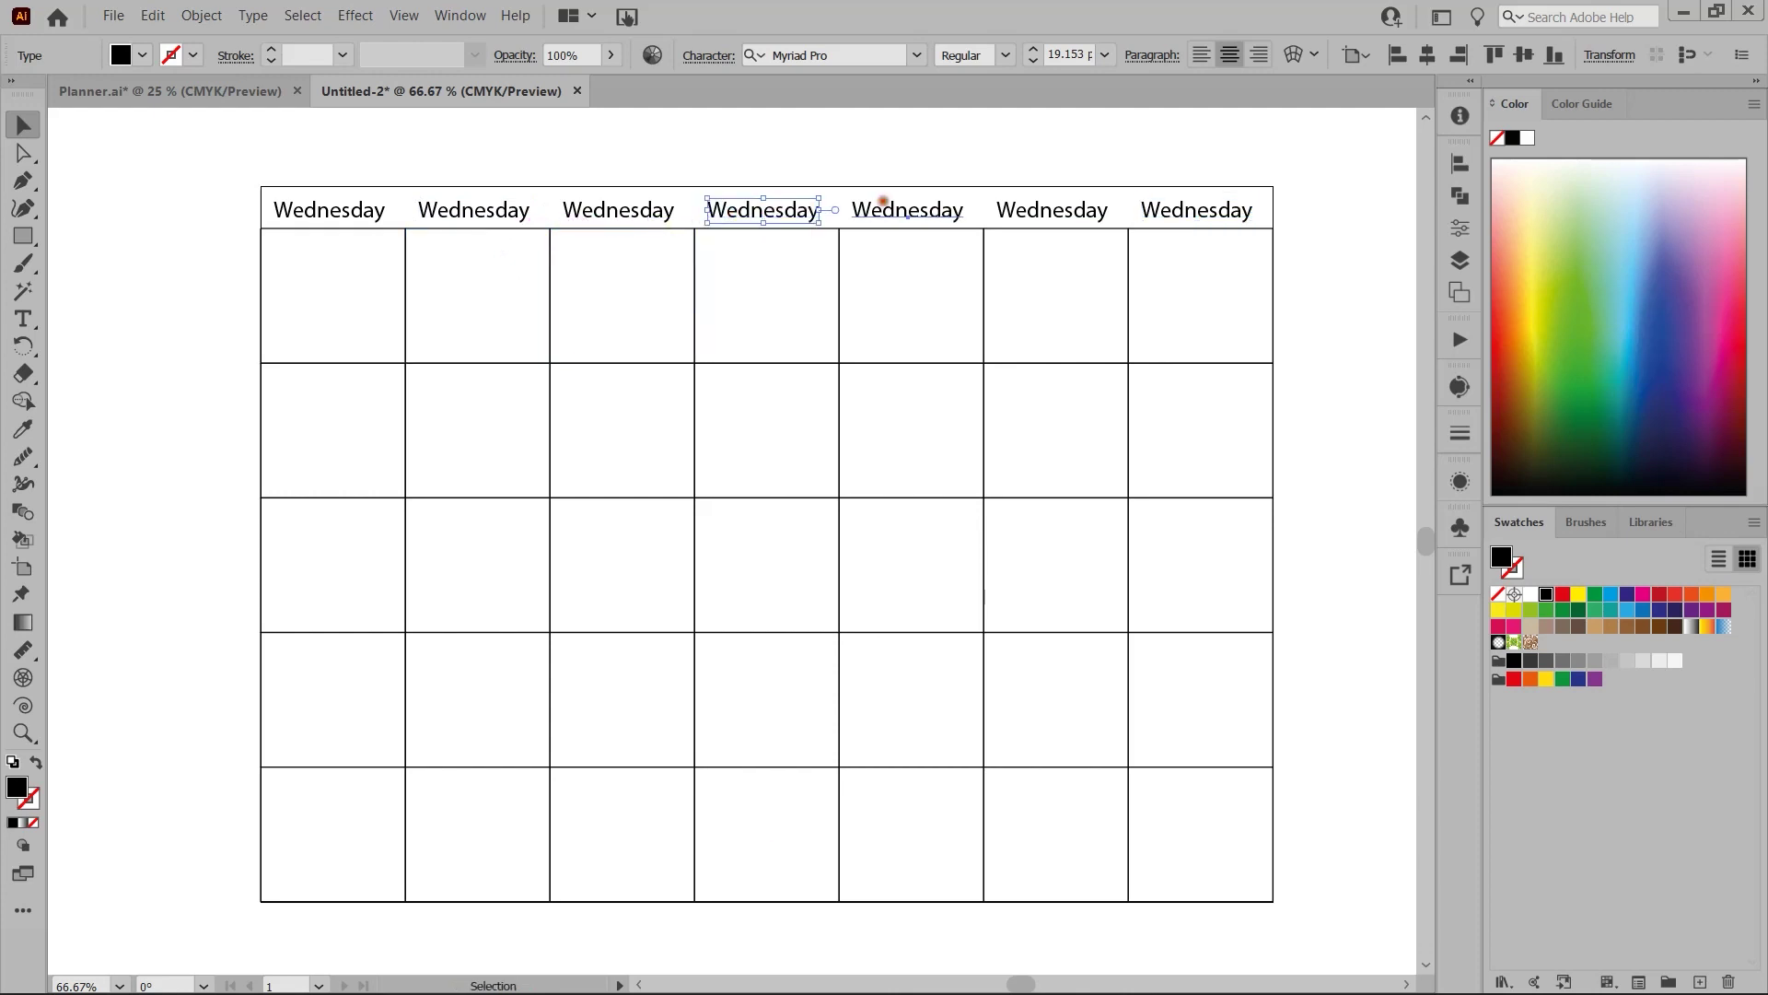
pyautogui.moveTo(880, 199); pyautogui.dragTo(883, 200)
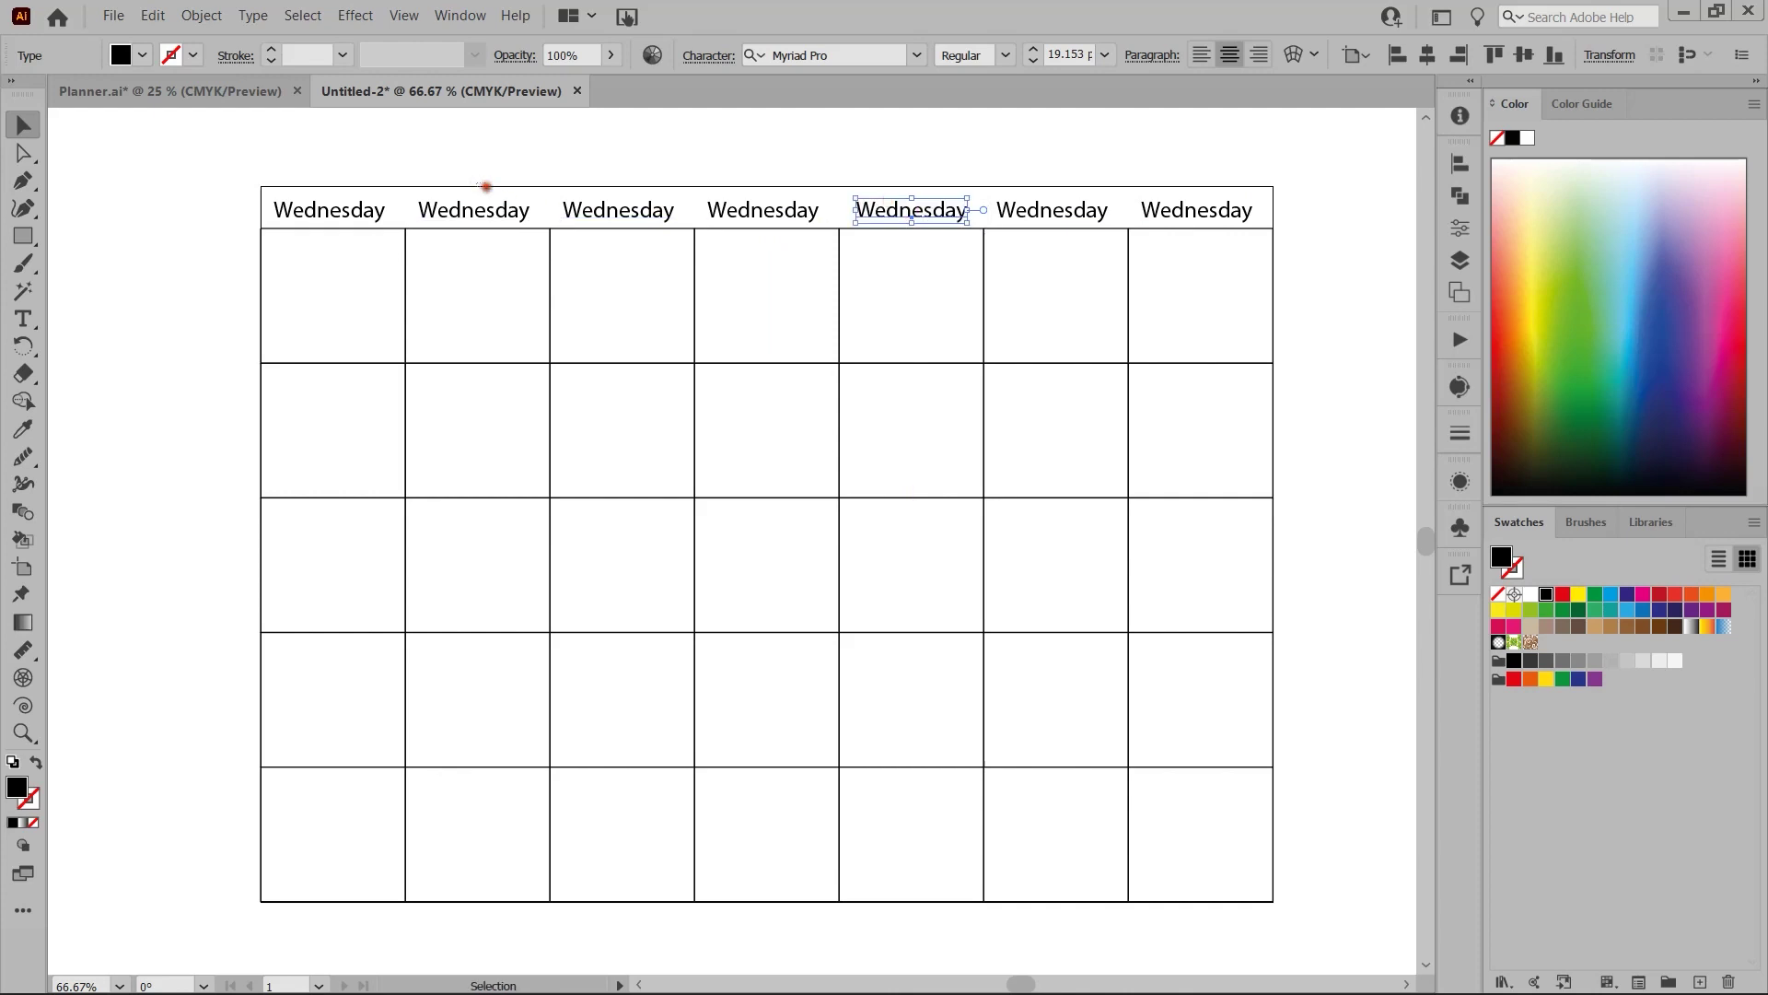
pyautogui.moveTo(482, 182); pyautogui.dragTo(1223, 208)
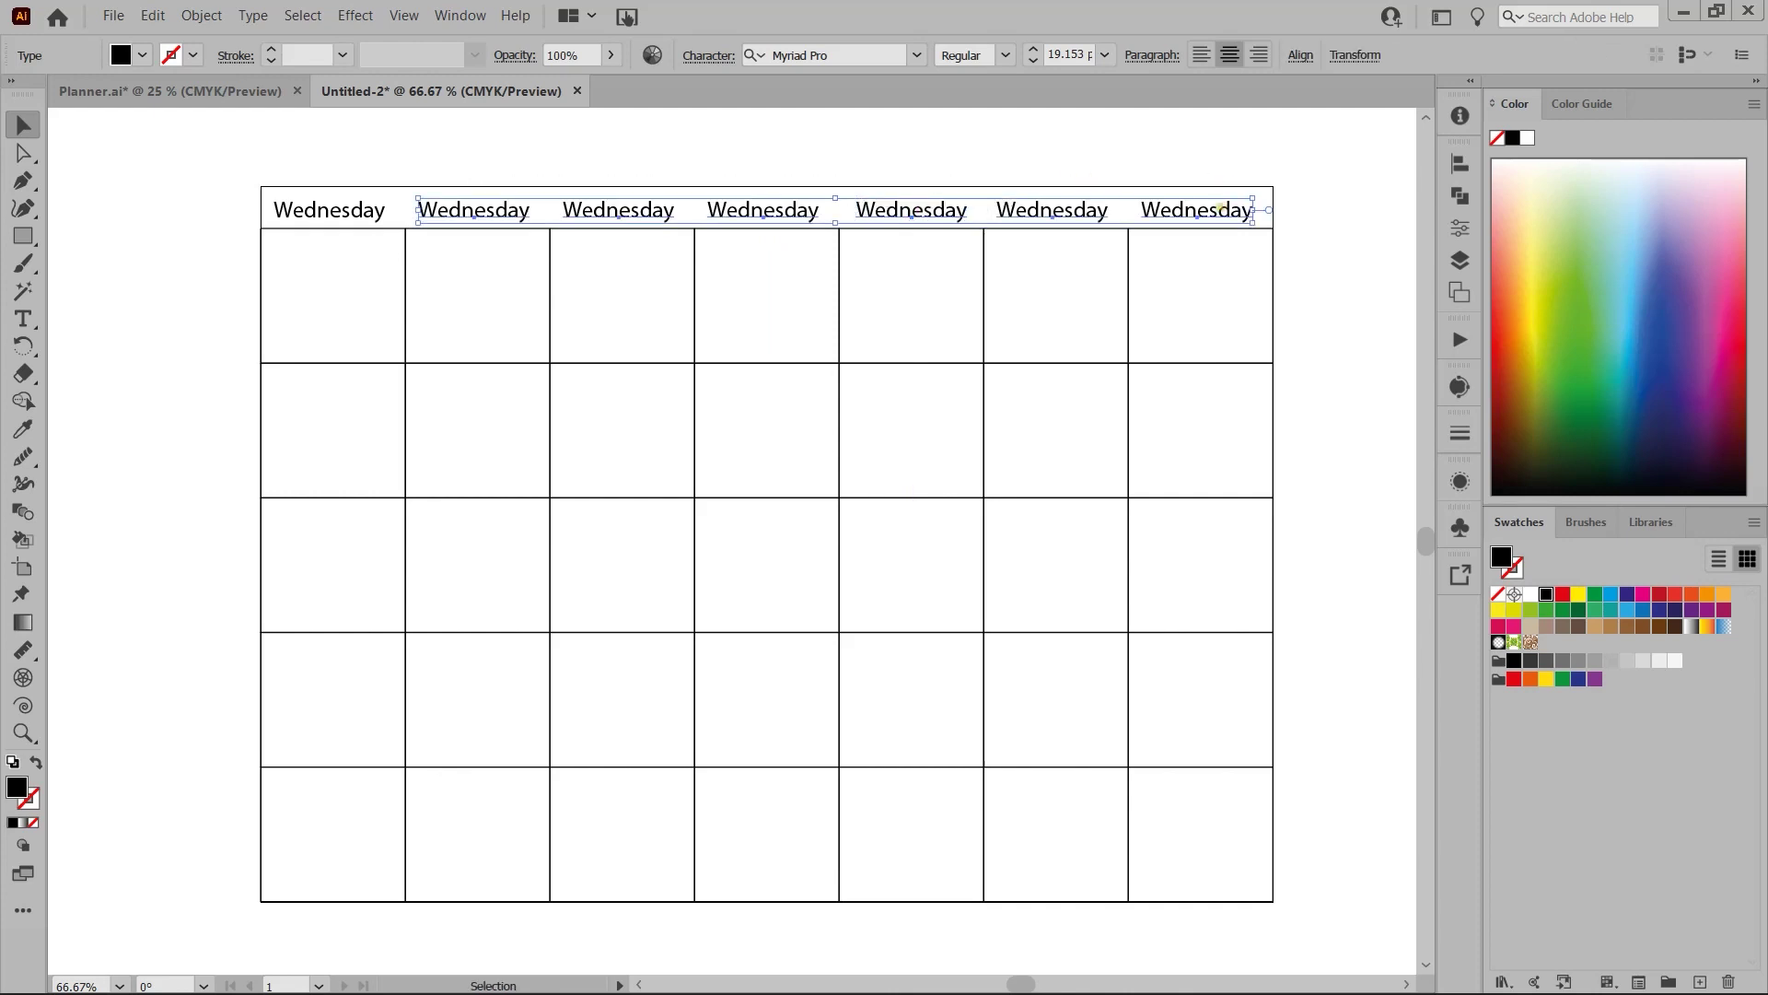
pyautogui.press('Delete')
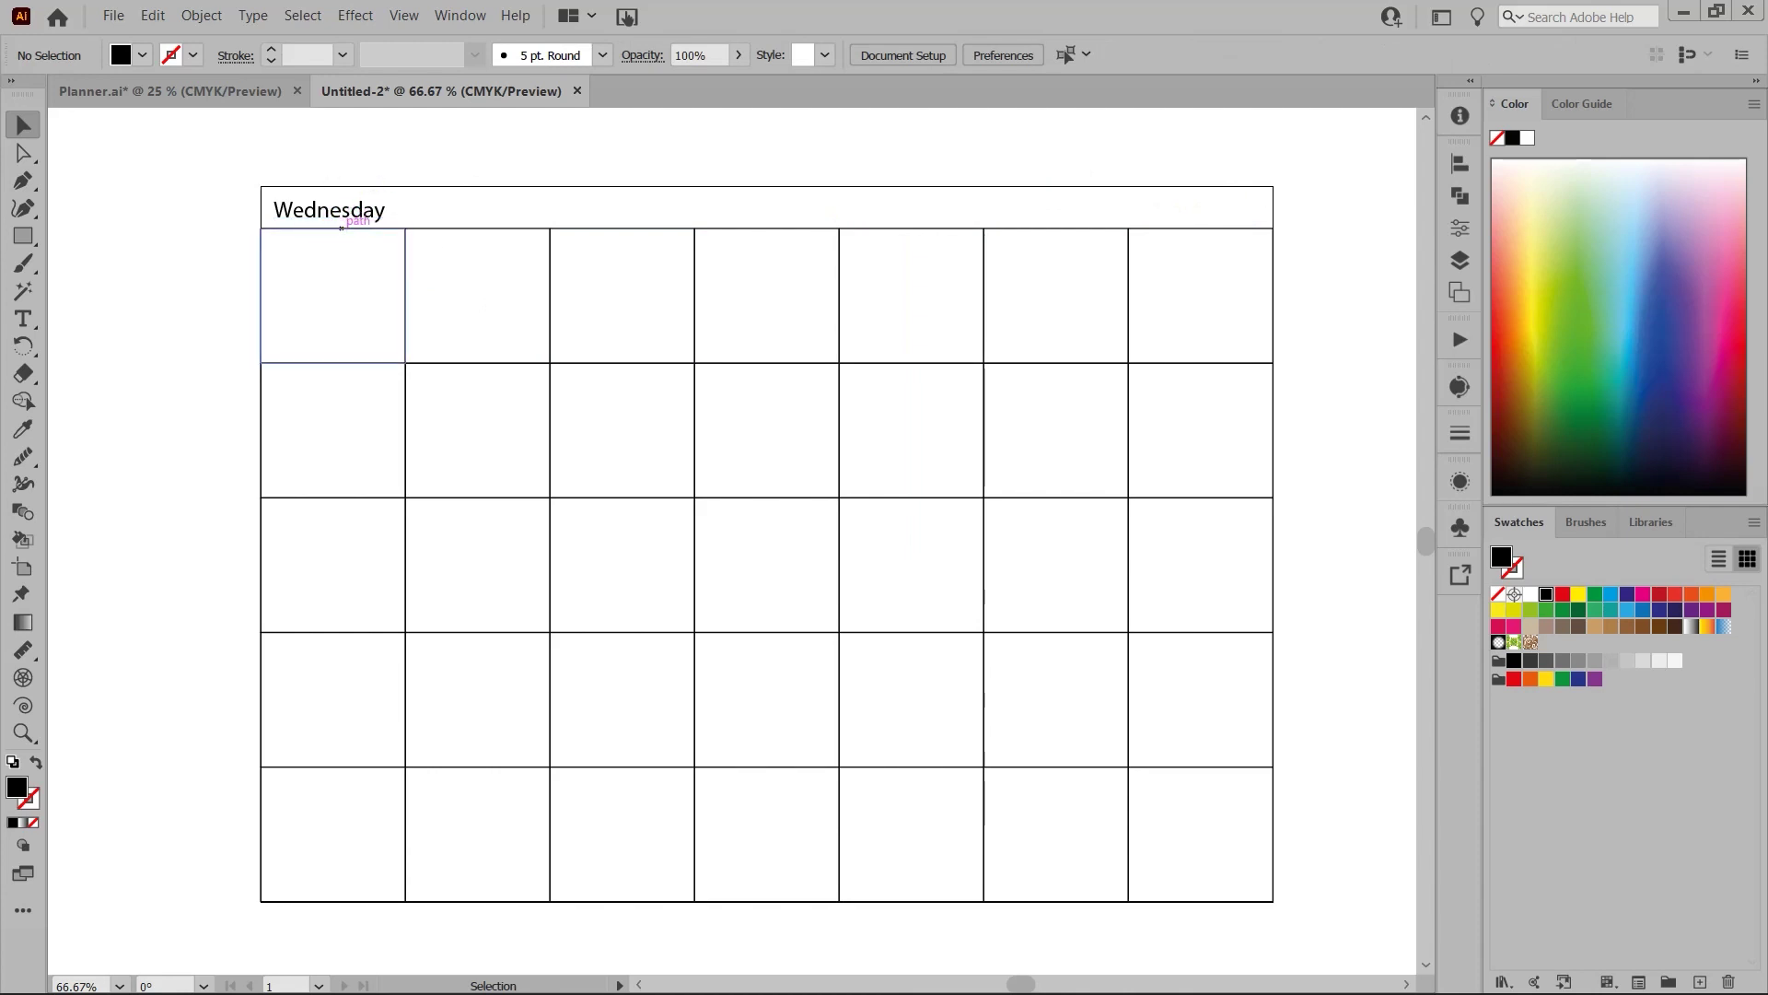
# - Align the Wednesday heading and the first grid cell to their horizontal centers, and clear the selection
pyautogui.click(340, 227)
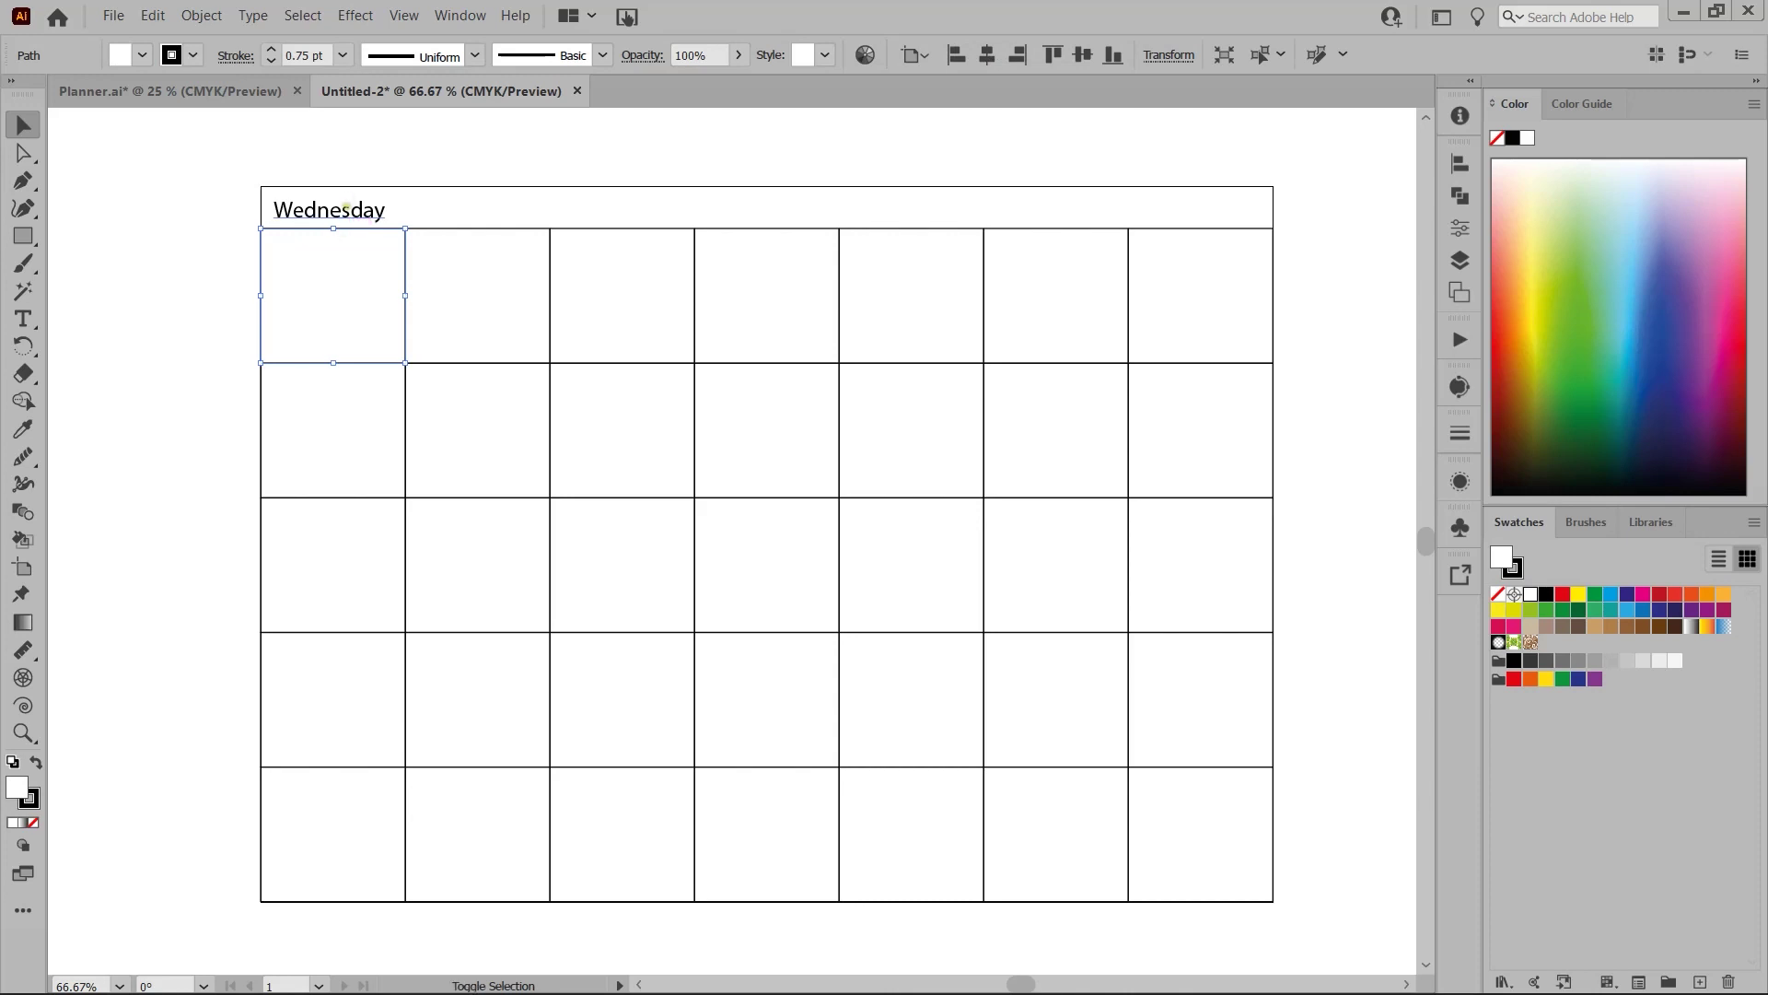
pyautogui.keyDown('shift'); pyautogui.click(346, 211); pyautogui.keyUp('shift')
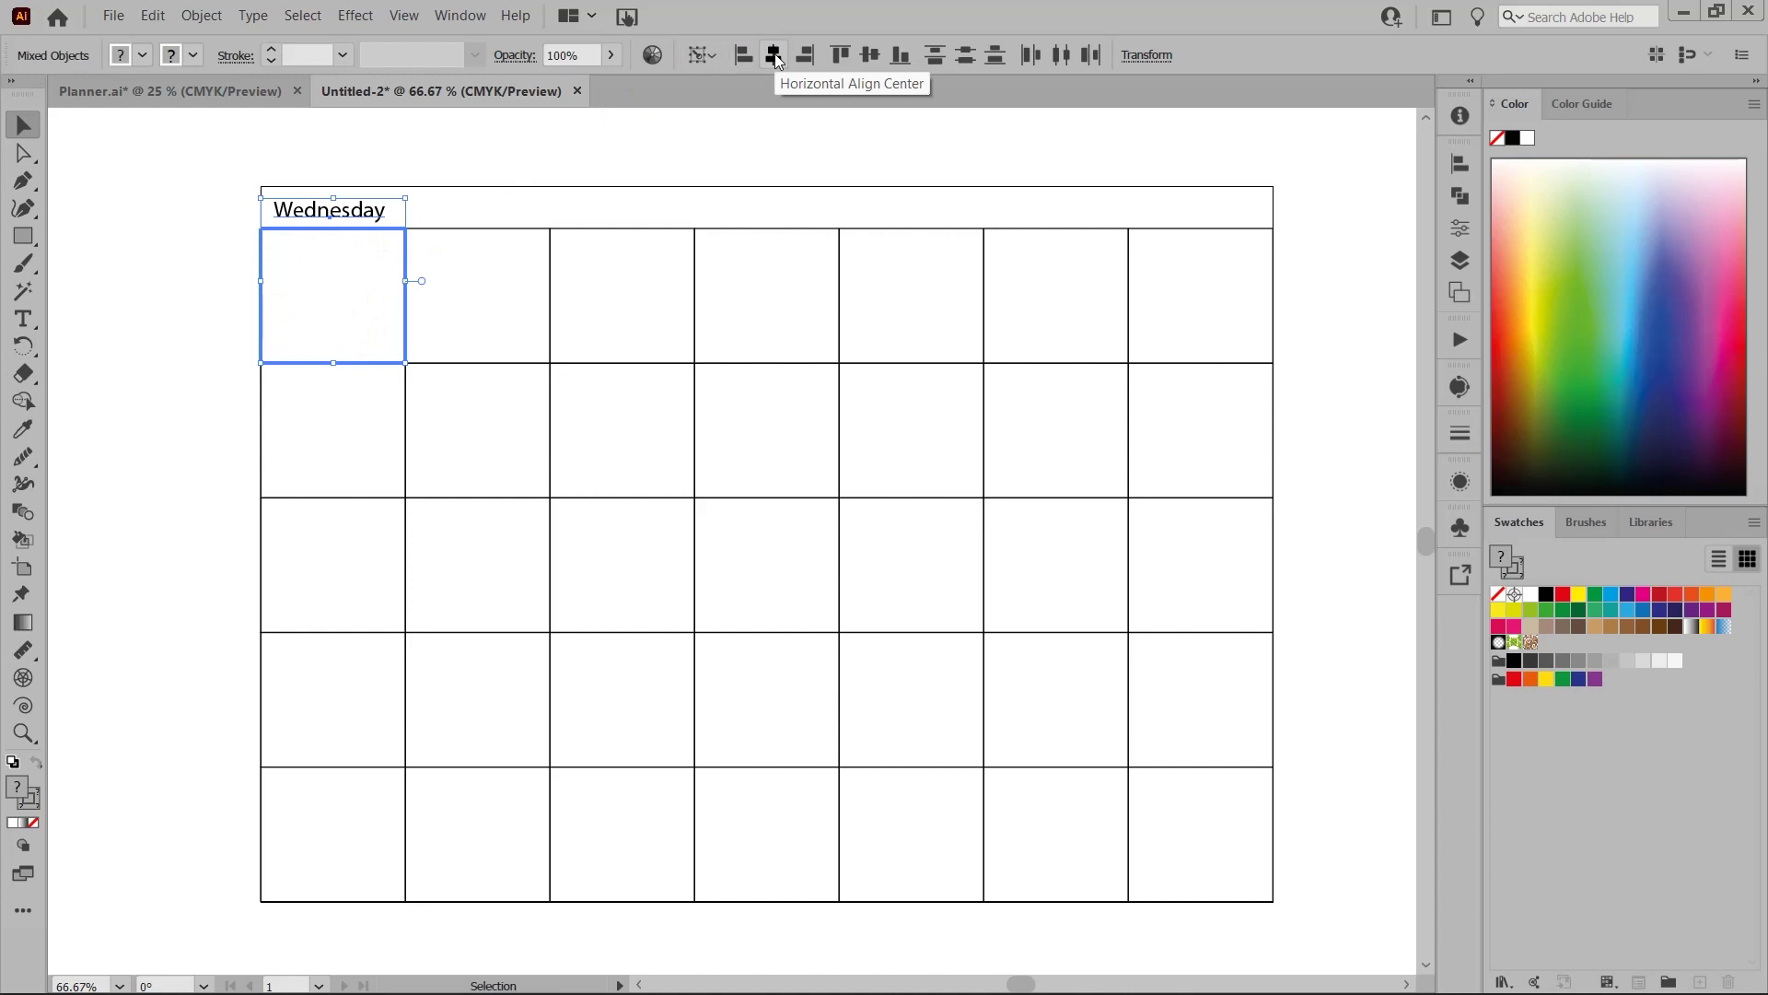
pyautogui.click(776, 58)
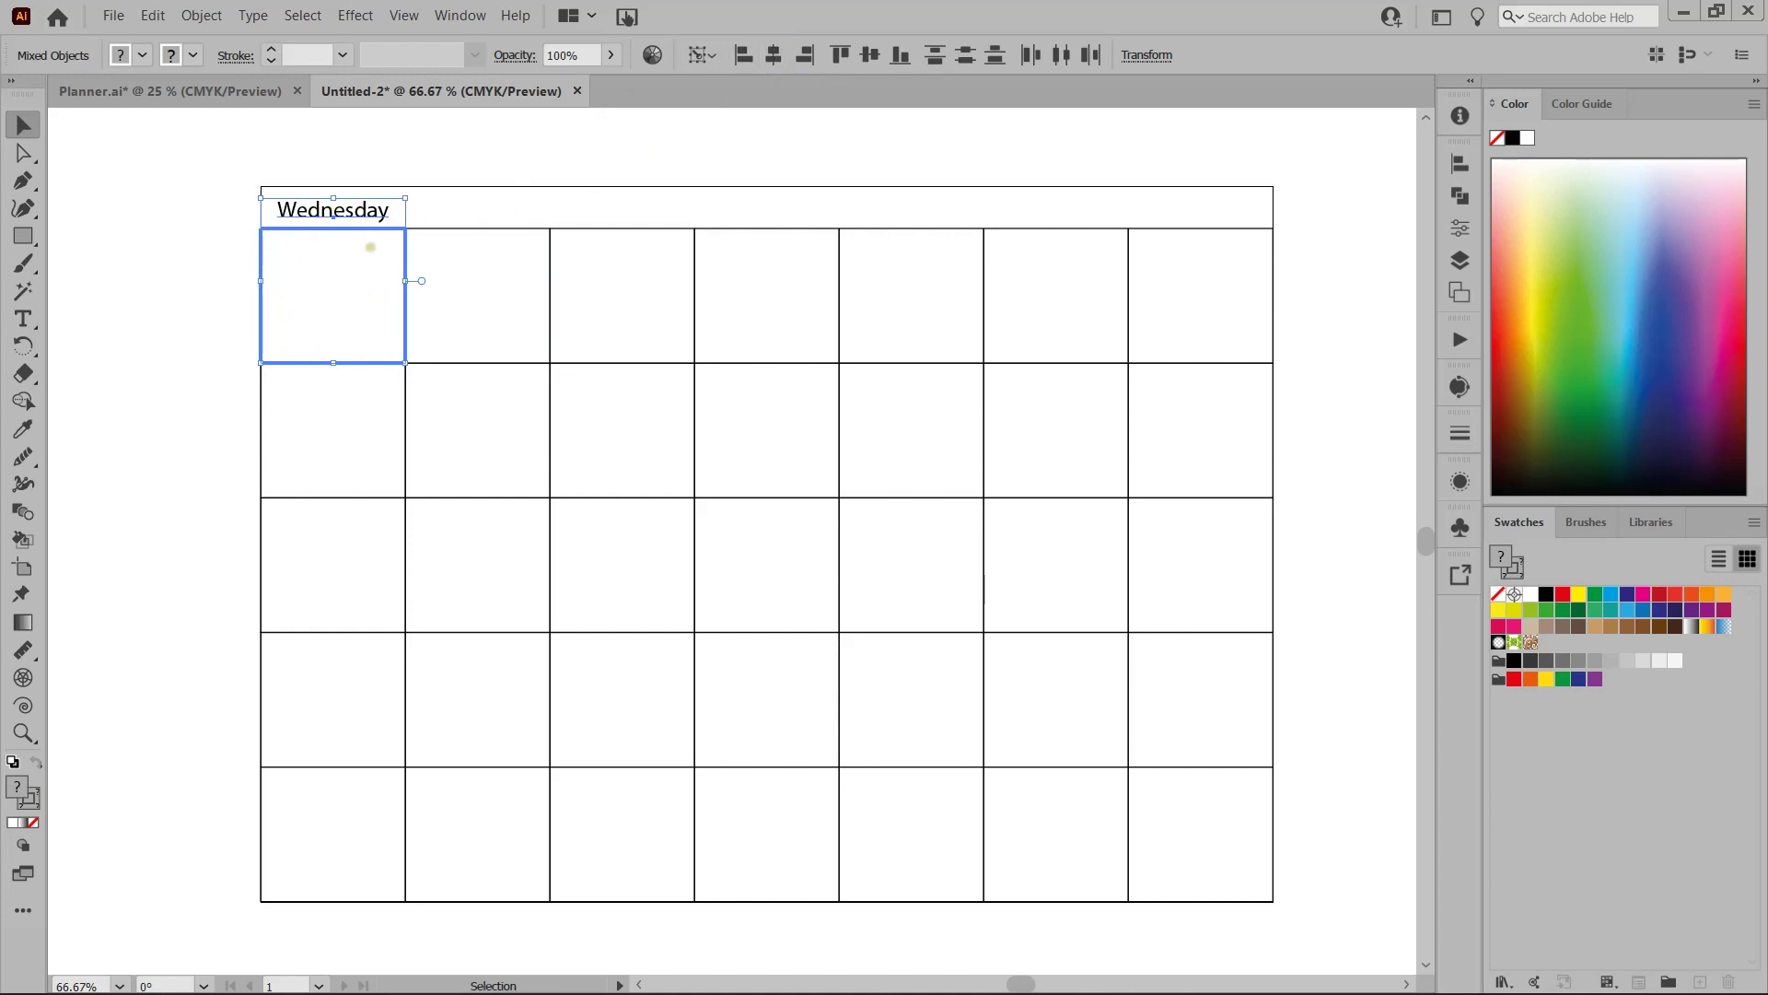
pyautogui.click(431, 139)
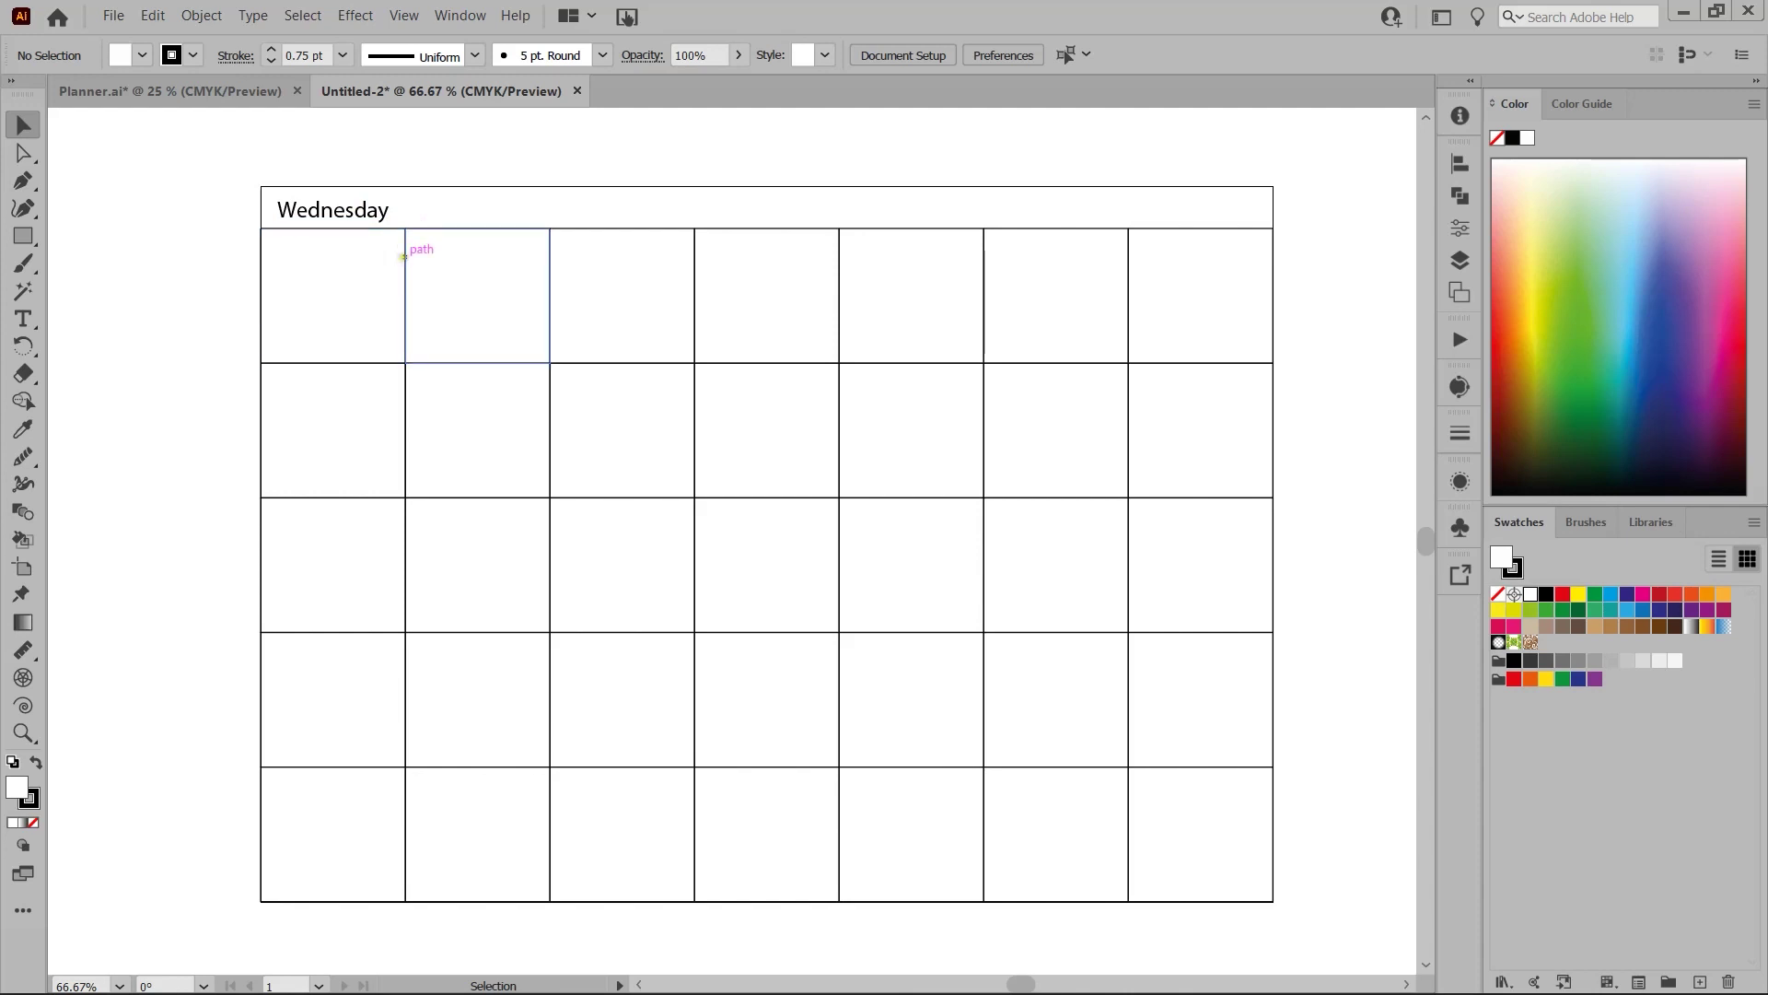
# - Check the width of the second grid cell in the first row
pyautogui.click(403, 257)
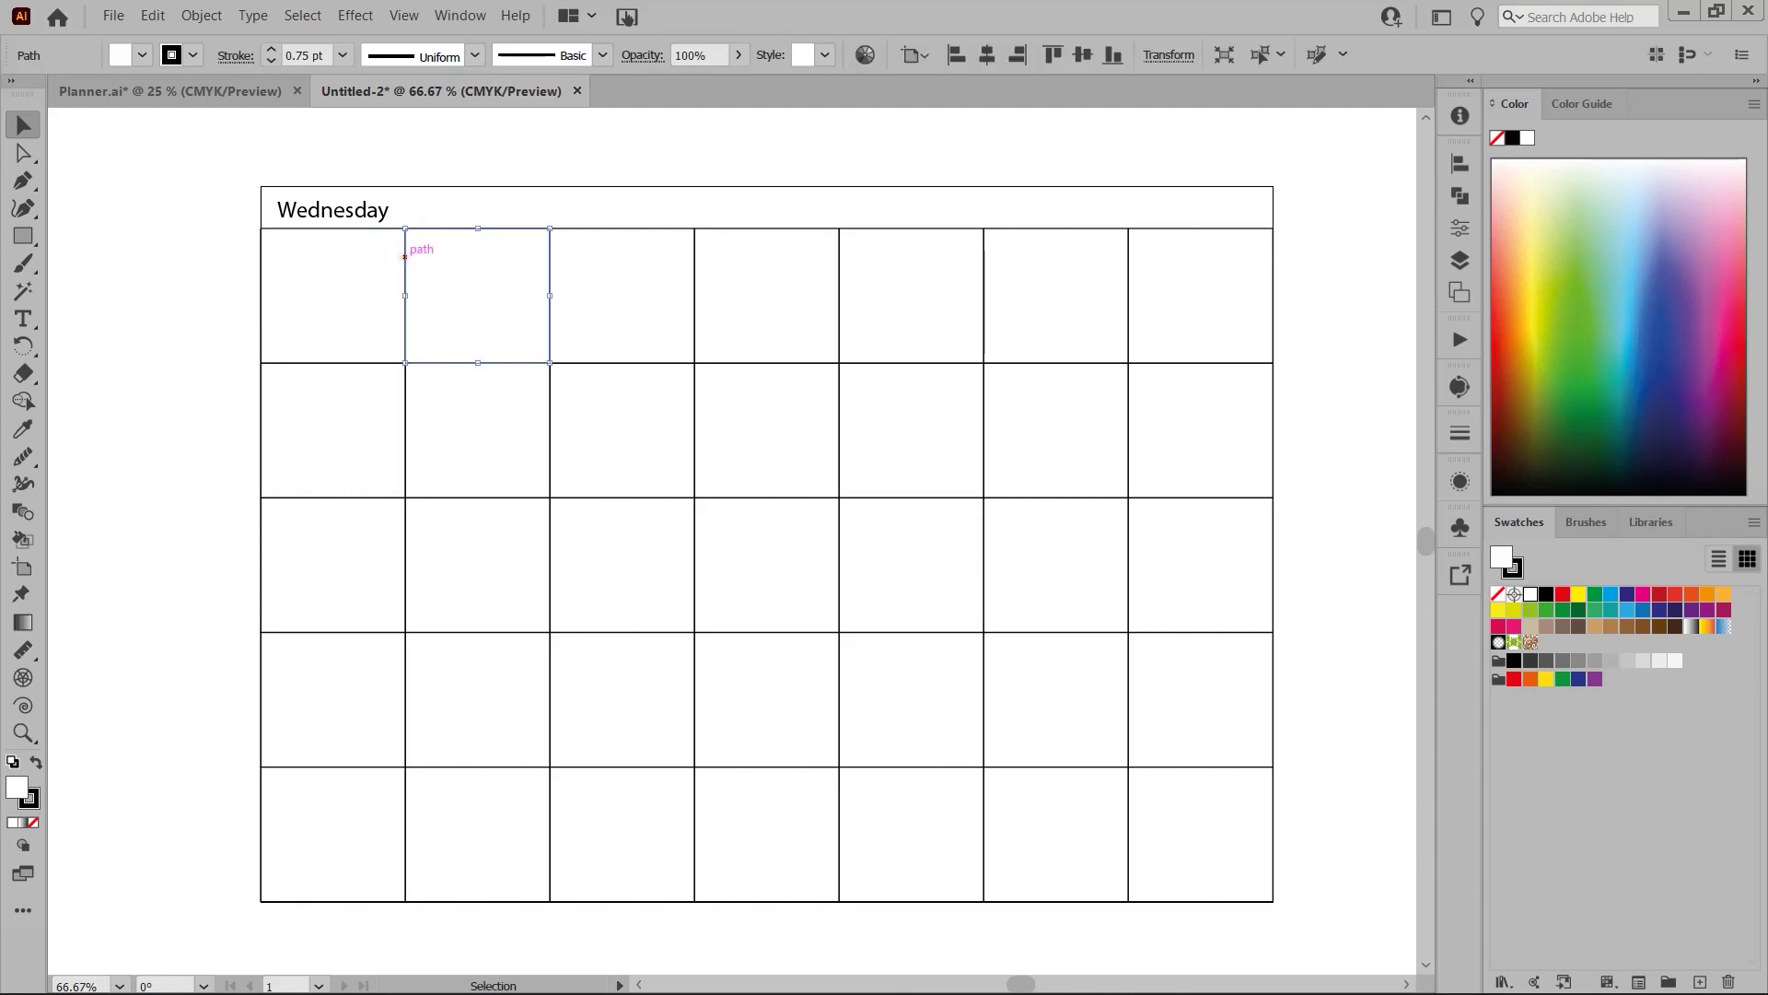
pyautogui.click(1170, 51)
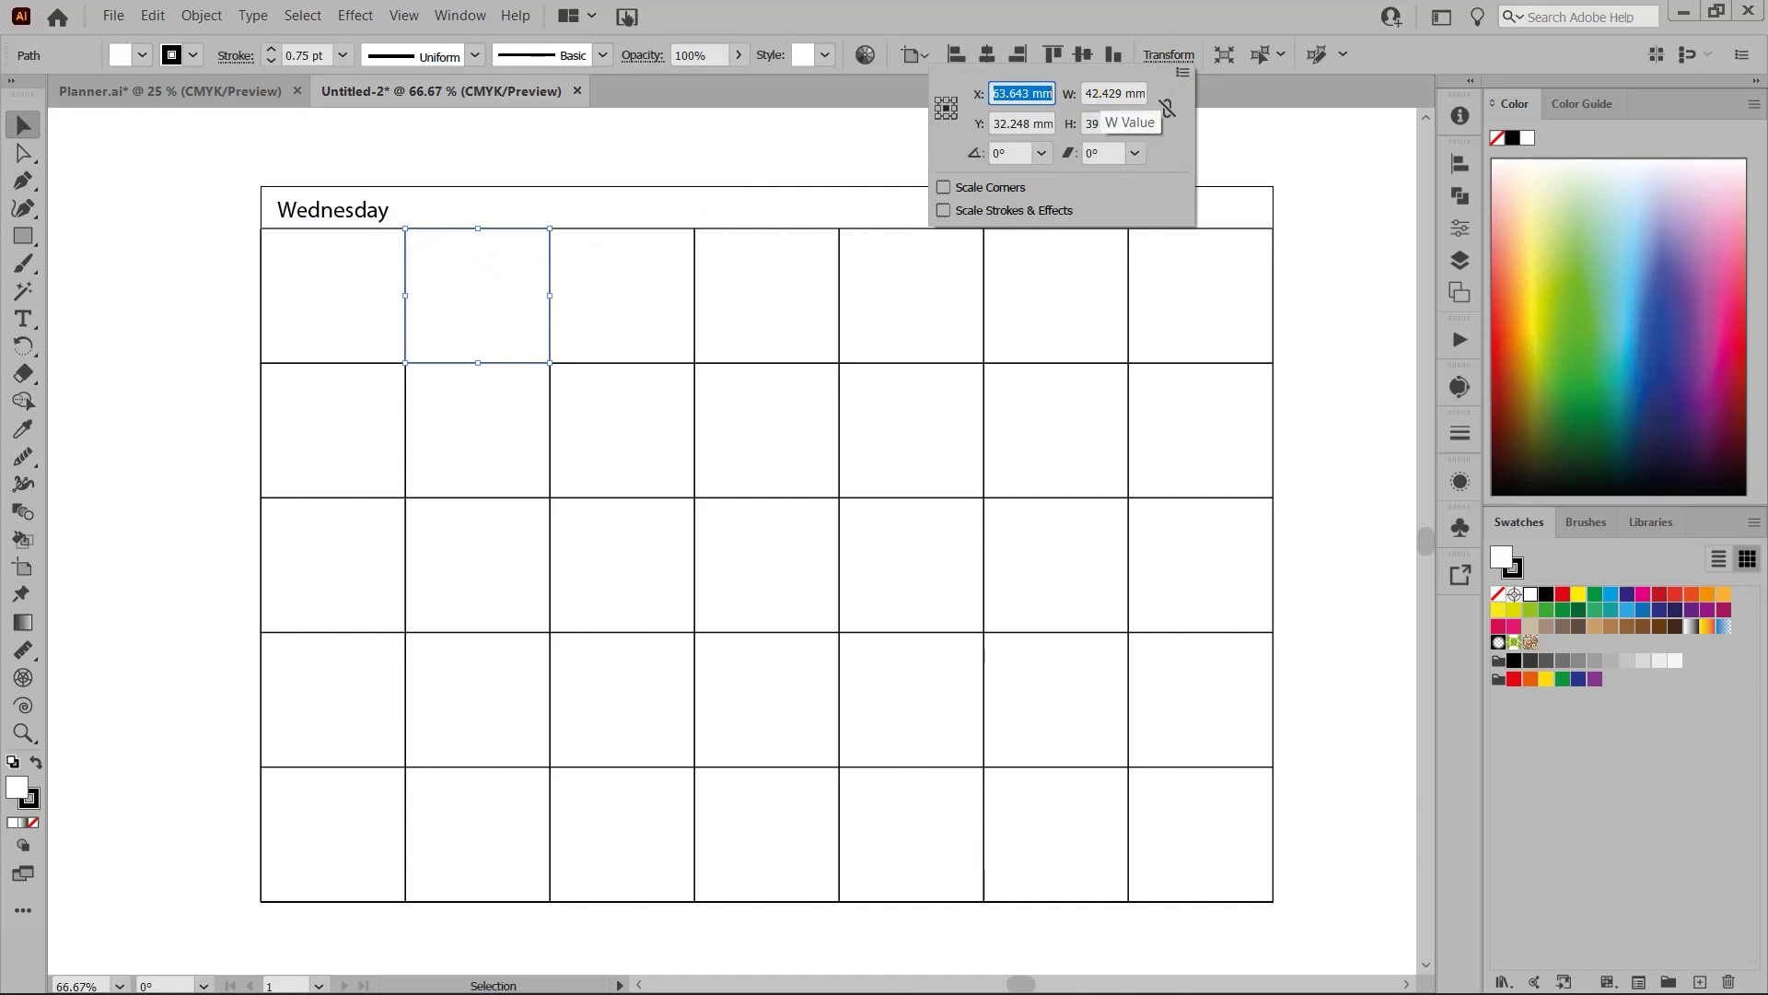
pyautogui.doubleClick(1098, 93)
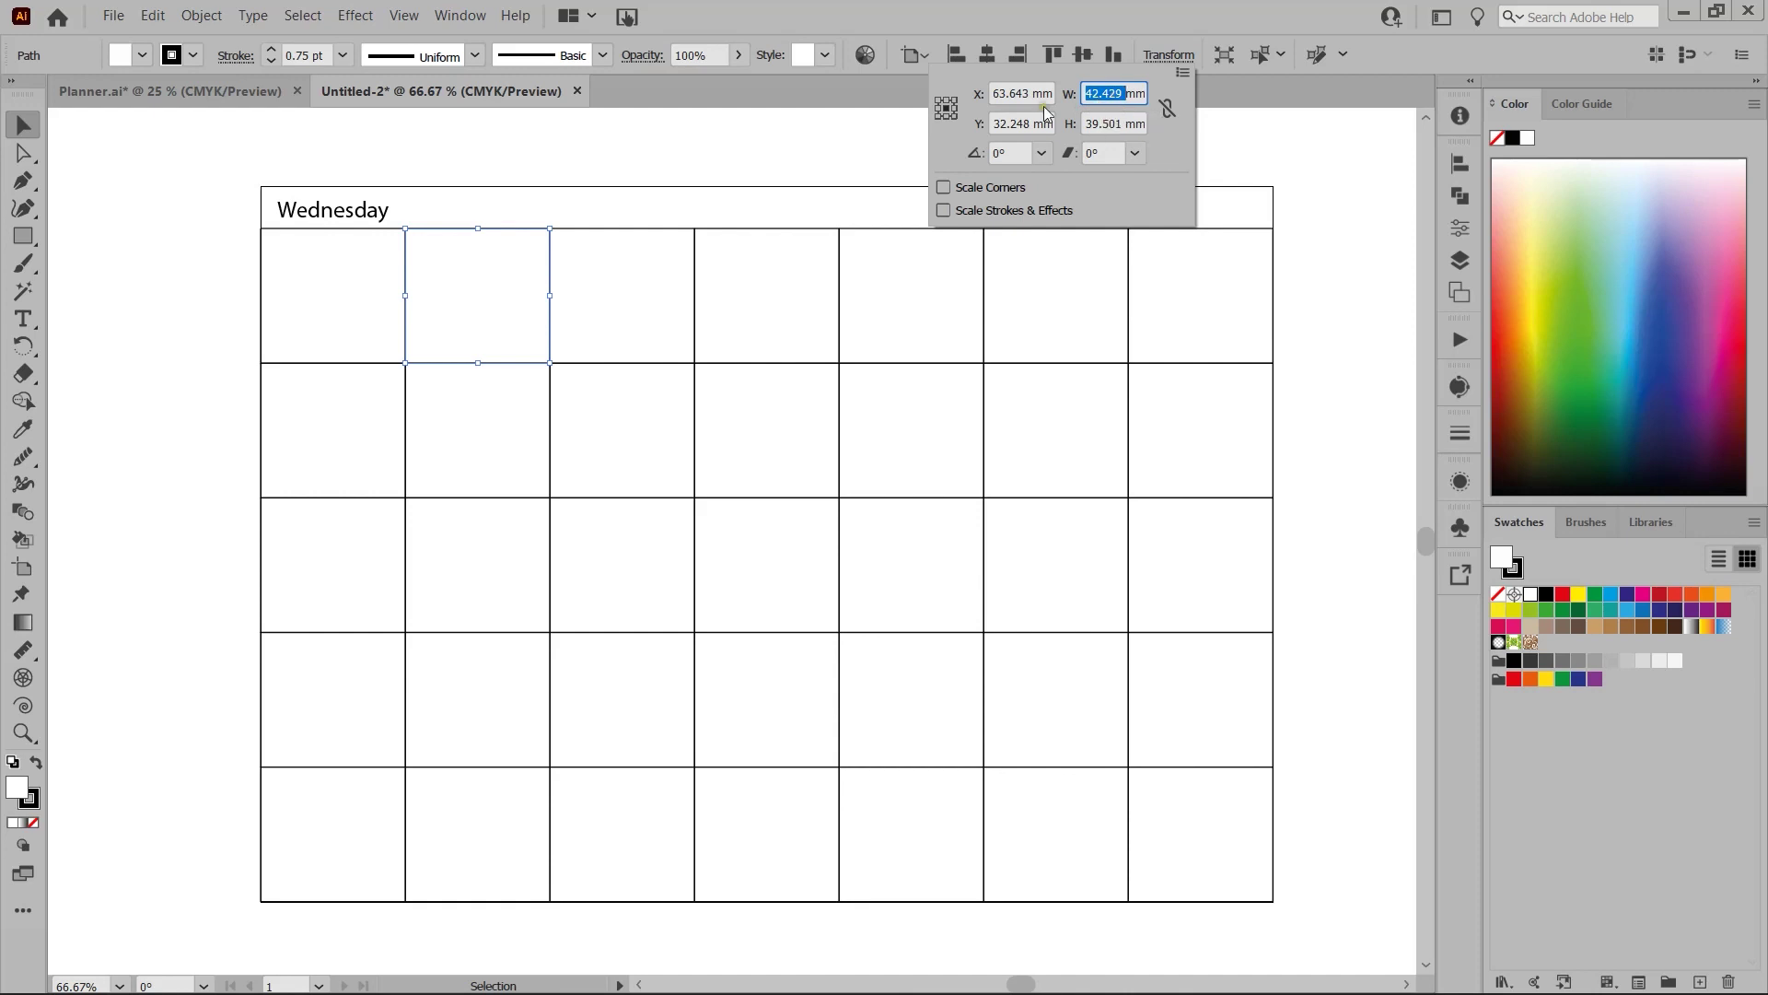
# - Copy the Wednesday heading above the second column with a horizontal move of 42.429 mm and a vertical move of 0 mm
pyautogui.click(360, 206)
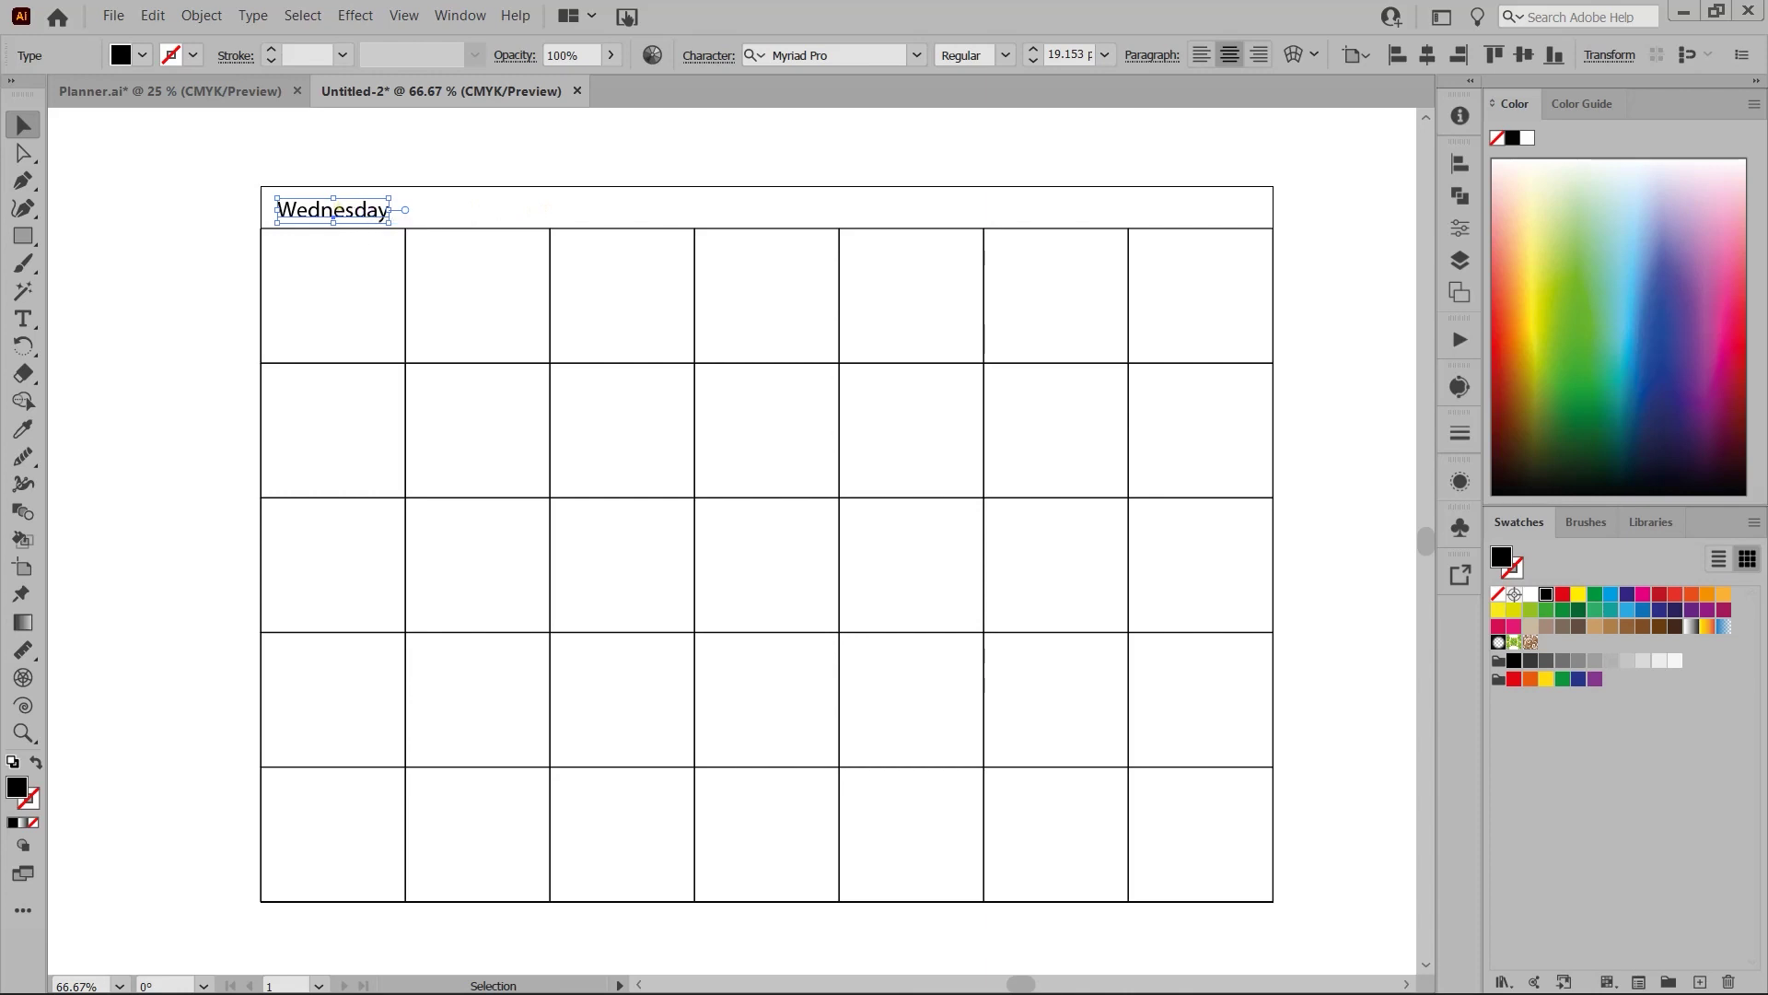
pyautogui.rightClick(339, 208)
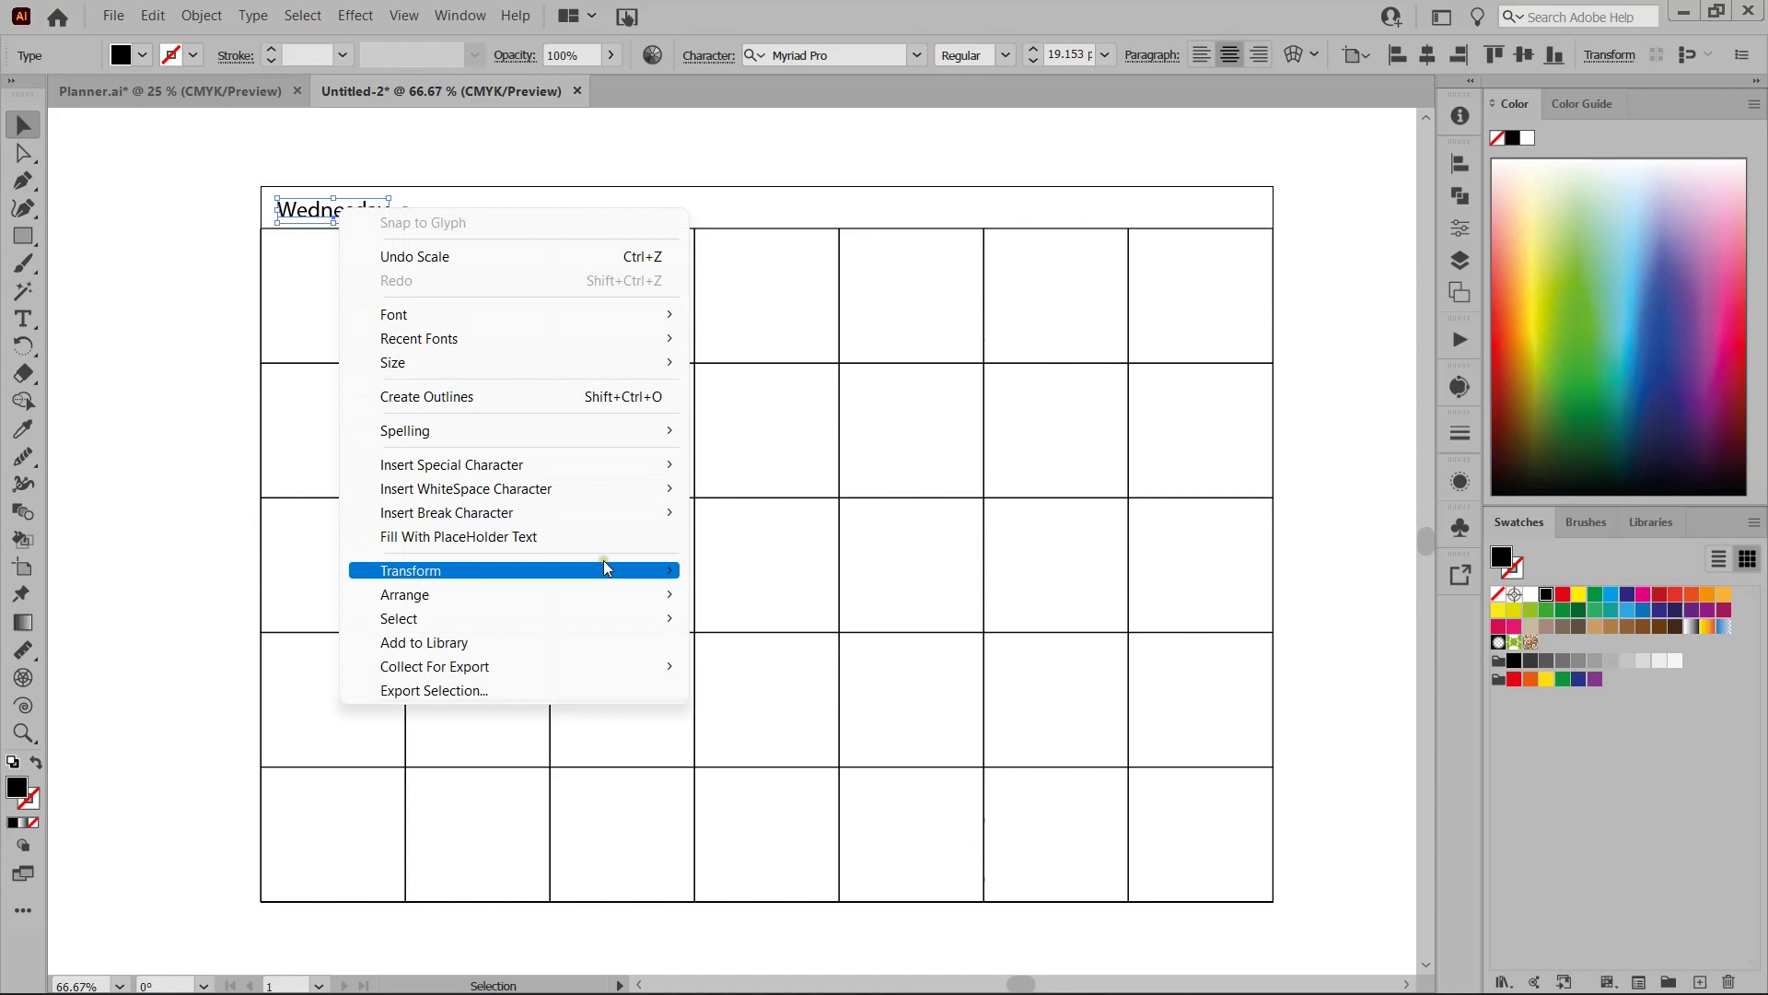
pyautogui.moveTo(604, 568)
pyautogui.click(723, 601)
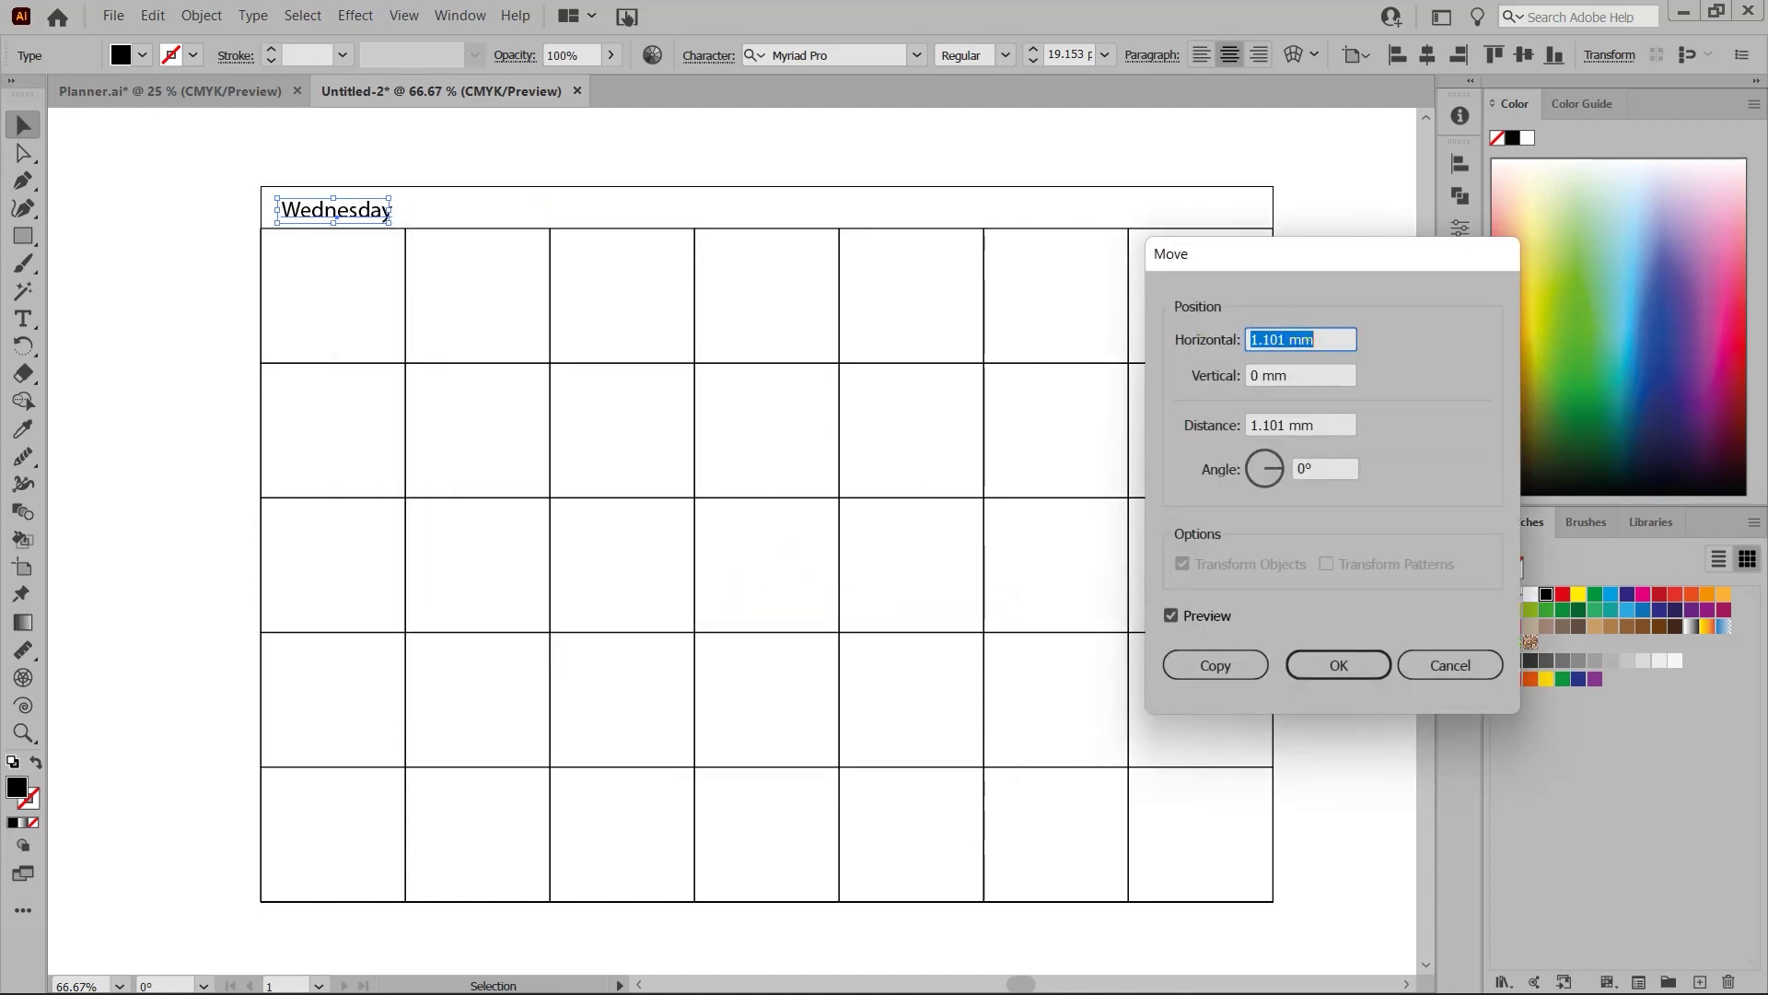
pyautogui.write('42.429')
pyautogui.press('Tab')
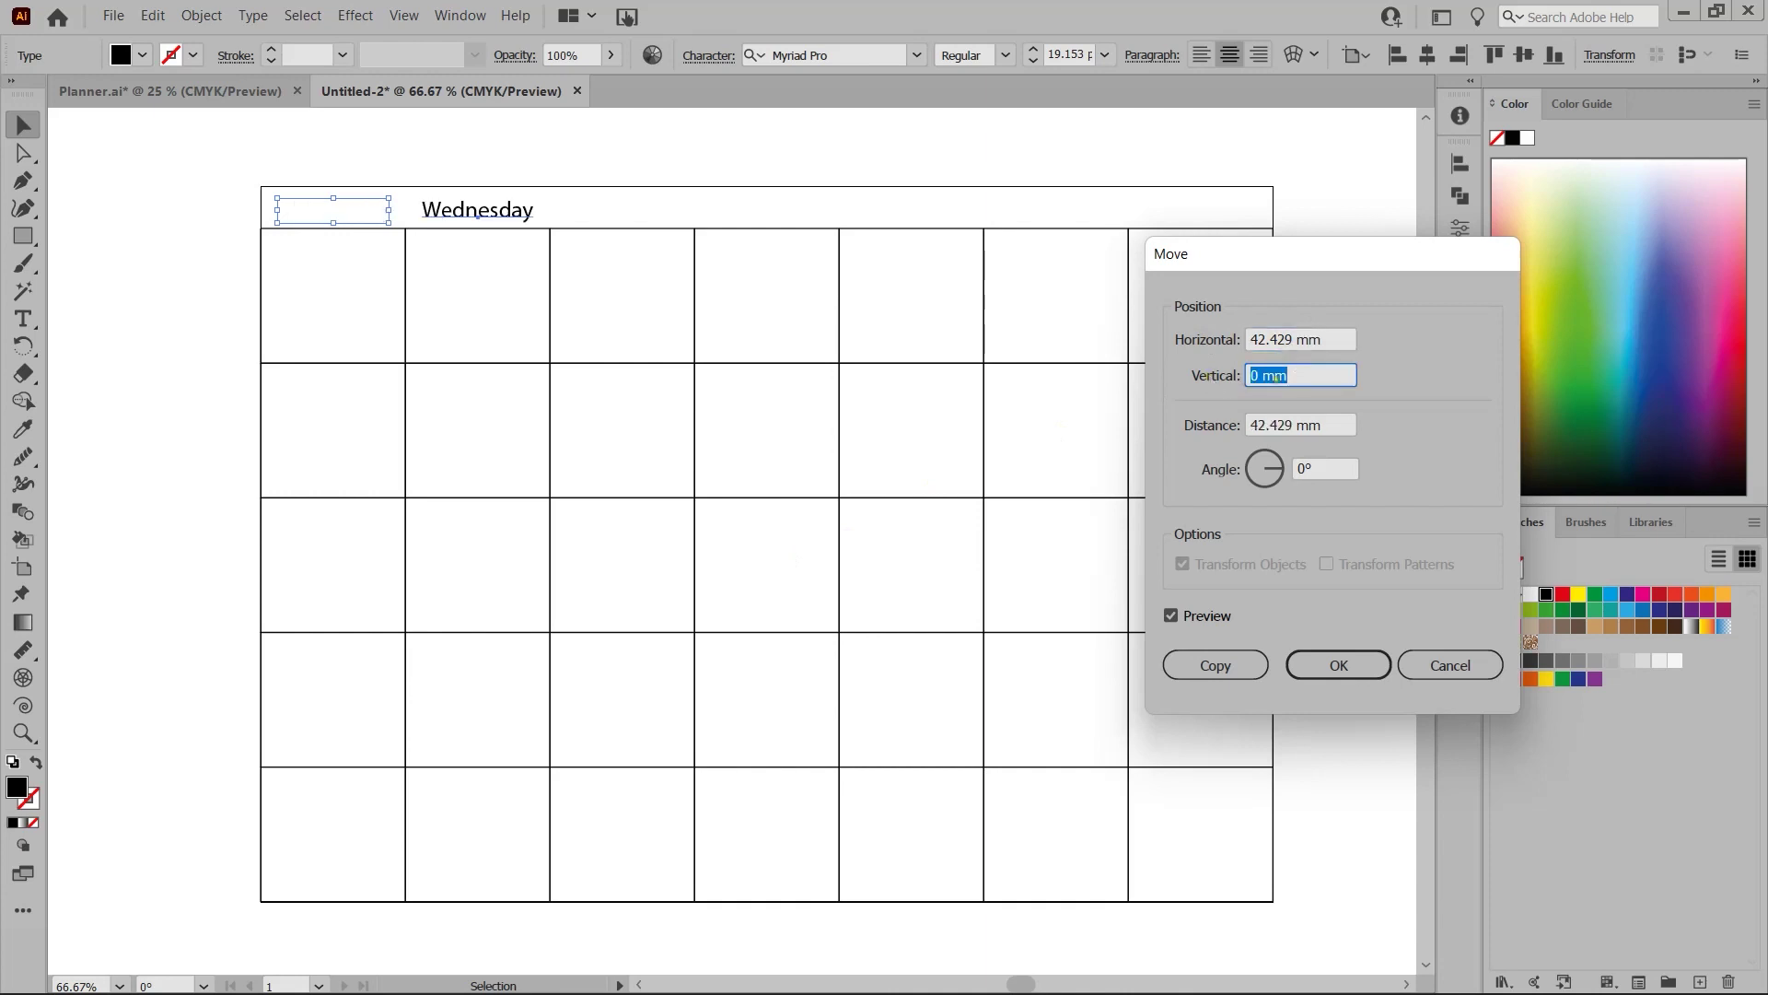
pyautogui.press('Tab')
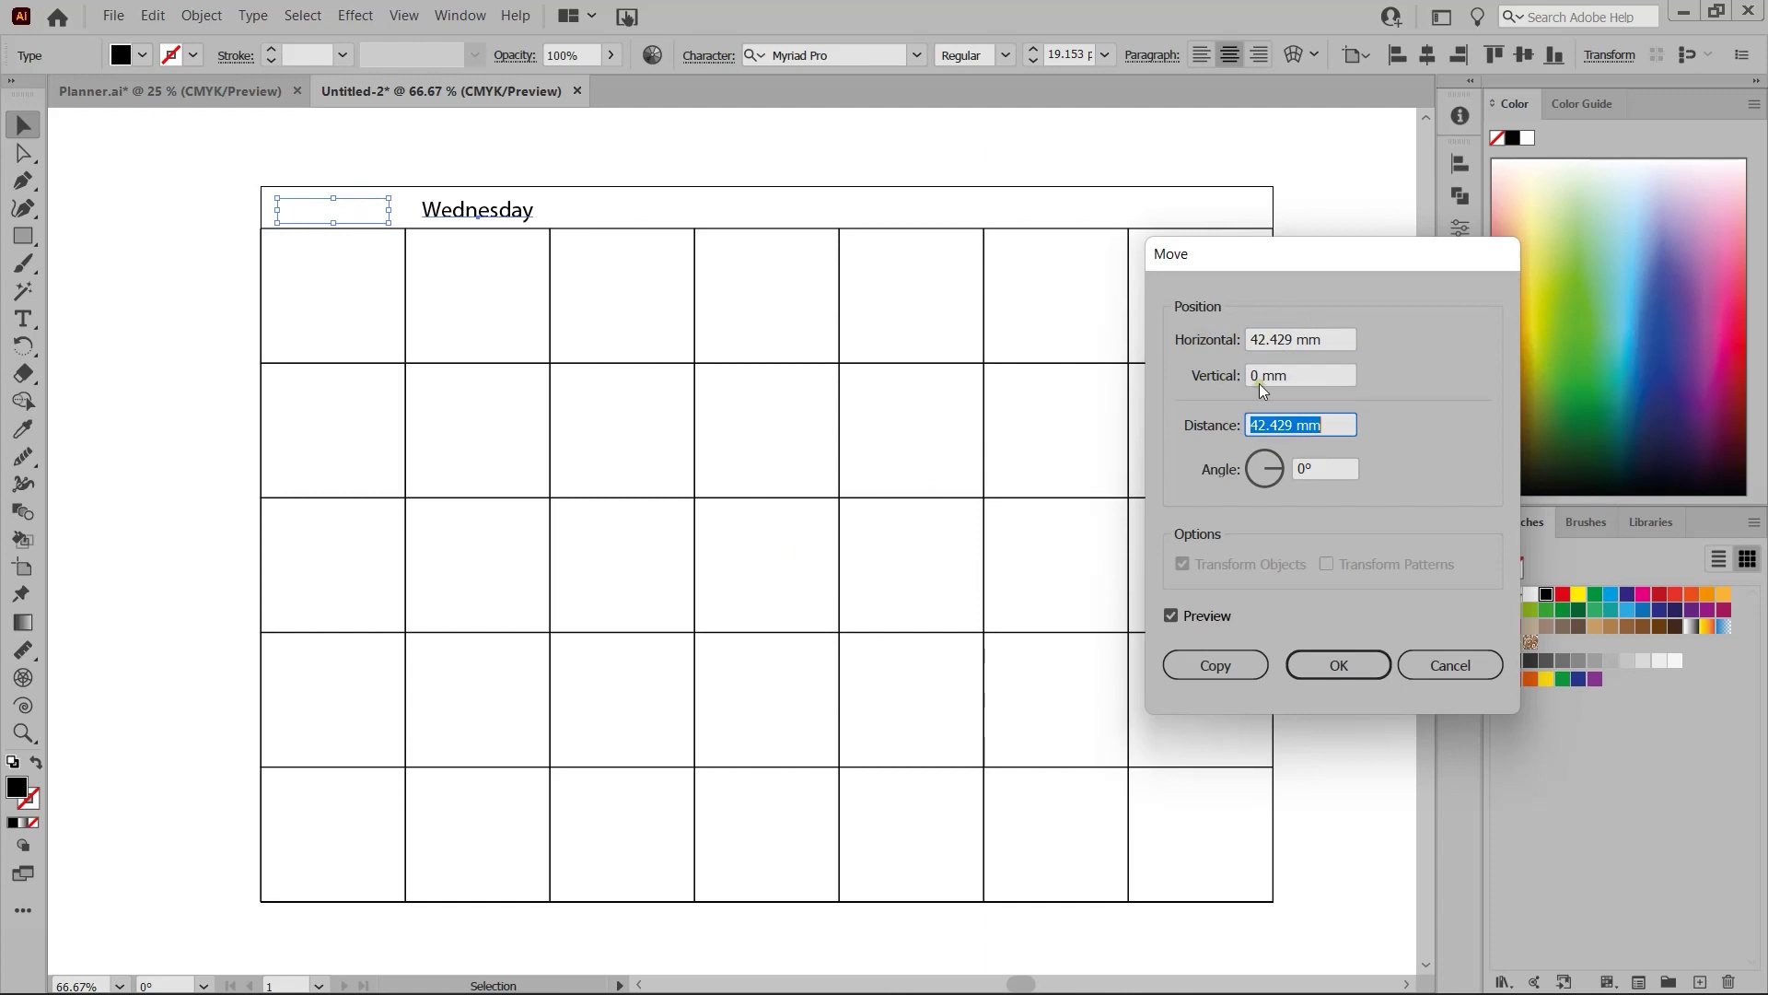
pyautogui.click(1225, 657)
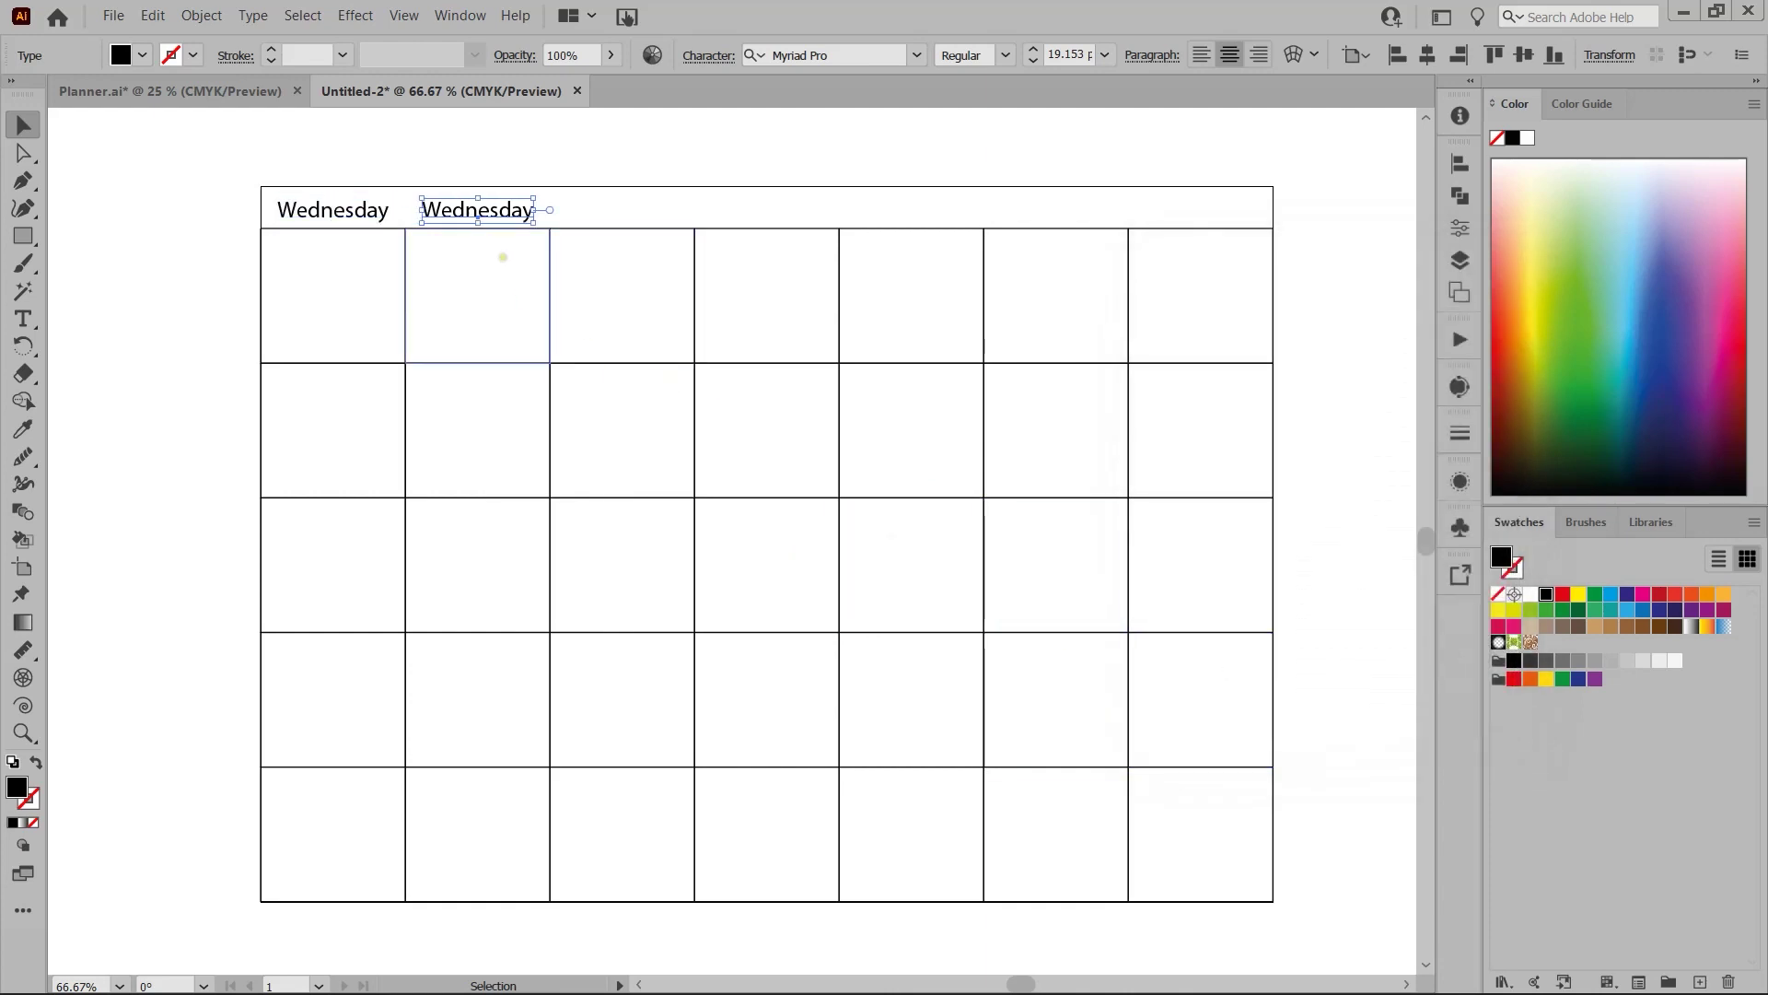
# - Repeat the heading copy five times so that every remaining column has a heading
pyautogui.hotkey('ctrl', 'd')
pyautogui.hotkey('ctrl', 'd')
pyautogui.hotkey('ctrl', 'd')
pyautogui.hotkey('ctrl', 'd')
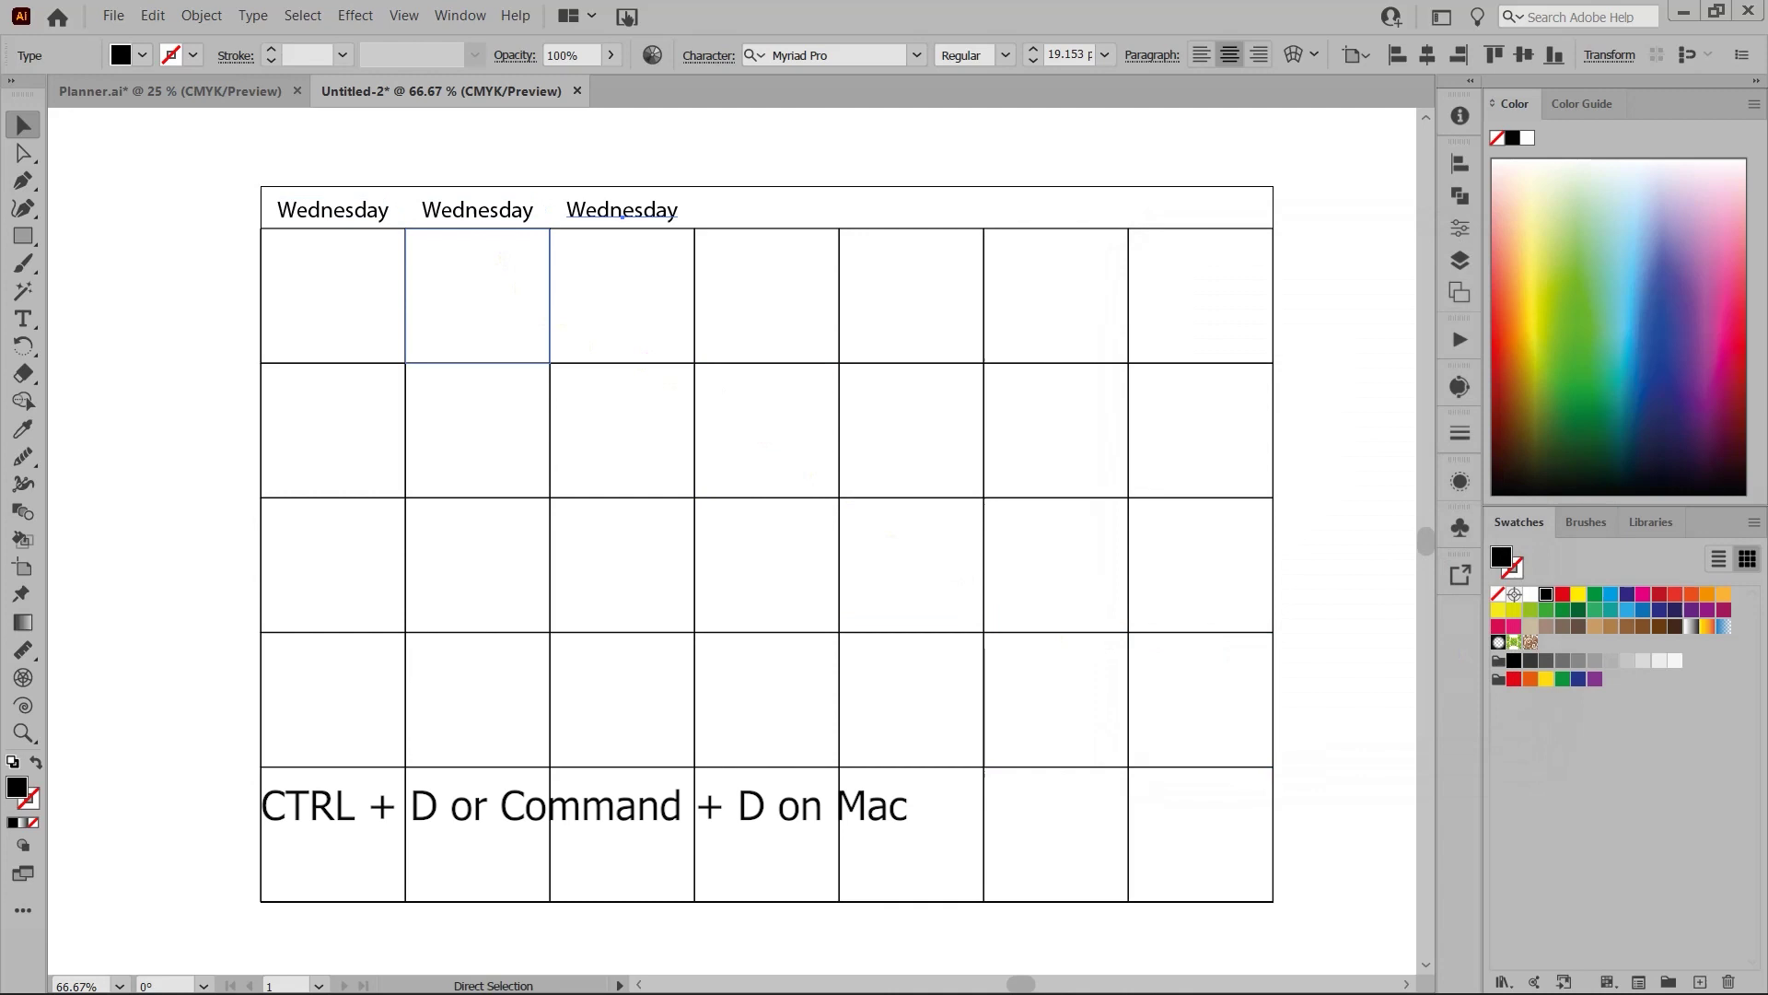
pyautogui.hotkey('ctrl', 'd')
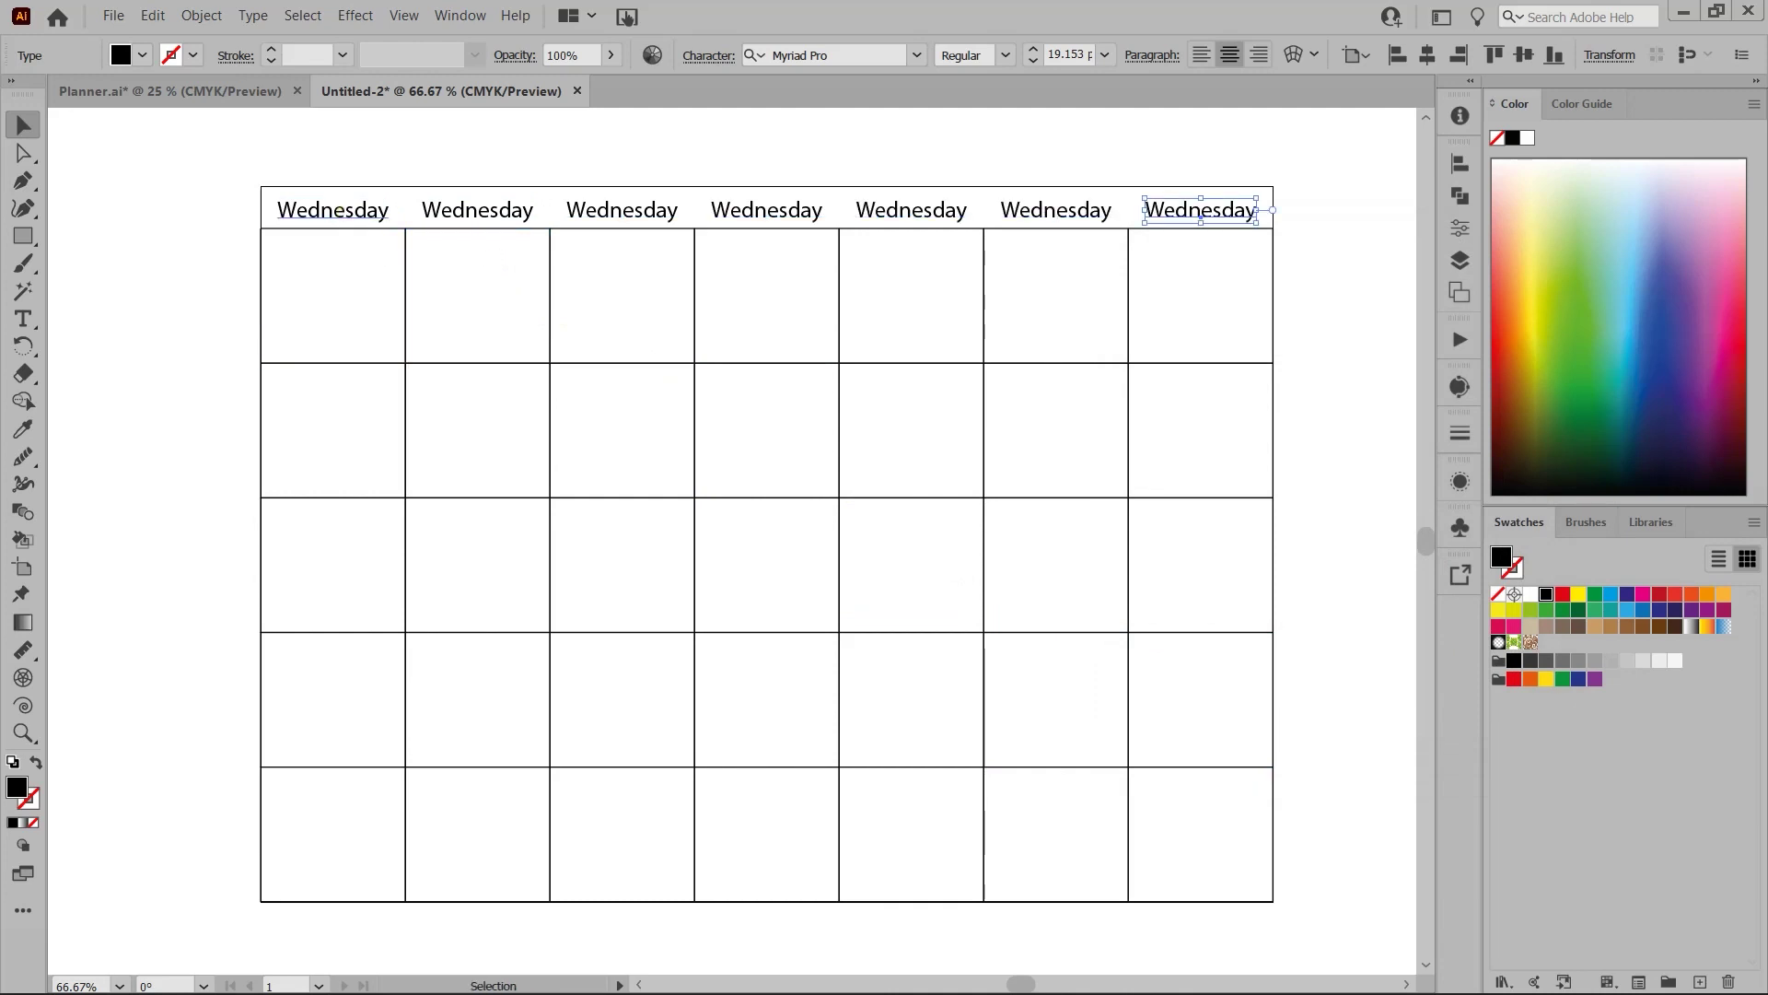
# - Rename the first, second and fourth column headings as Monday, Tuesday and Thursday
pyautogui.doubleClick(339, 210)
pyautogui.doubleClick(339, 210)
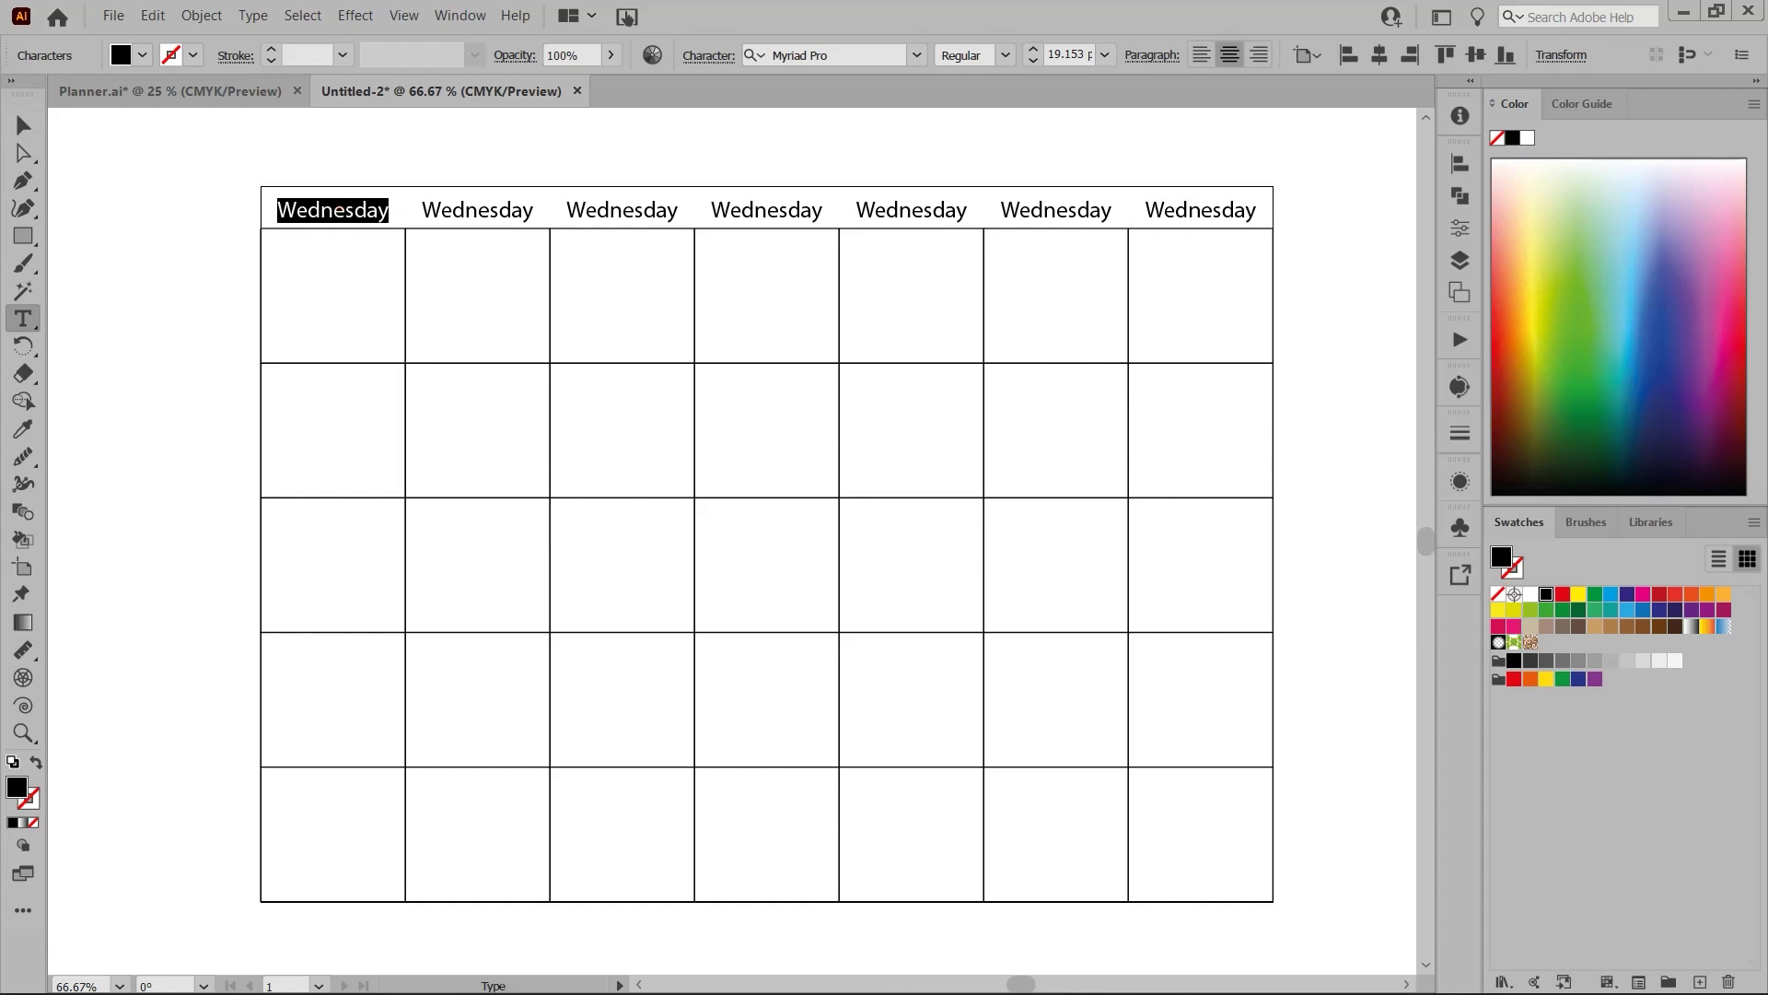
pyautogui.write('Monday')
pyautogui.doubleClick(477, 210)
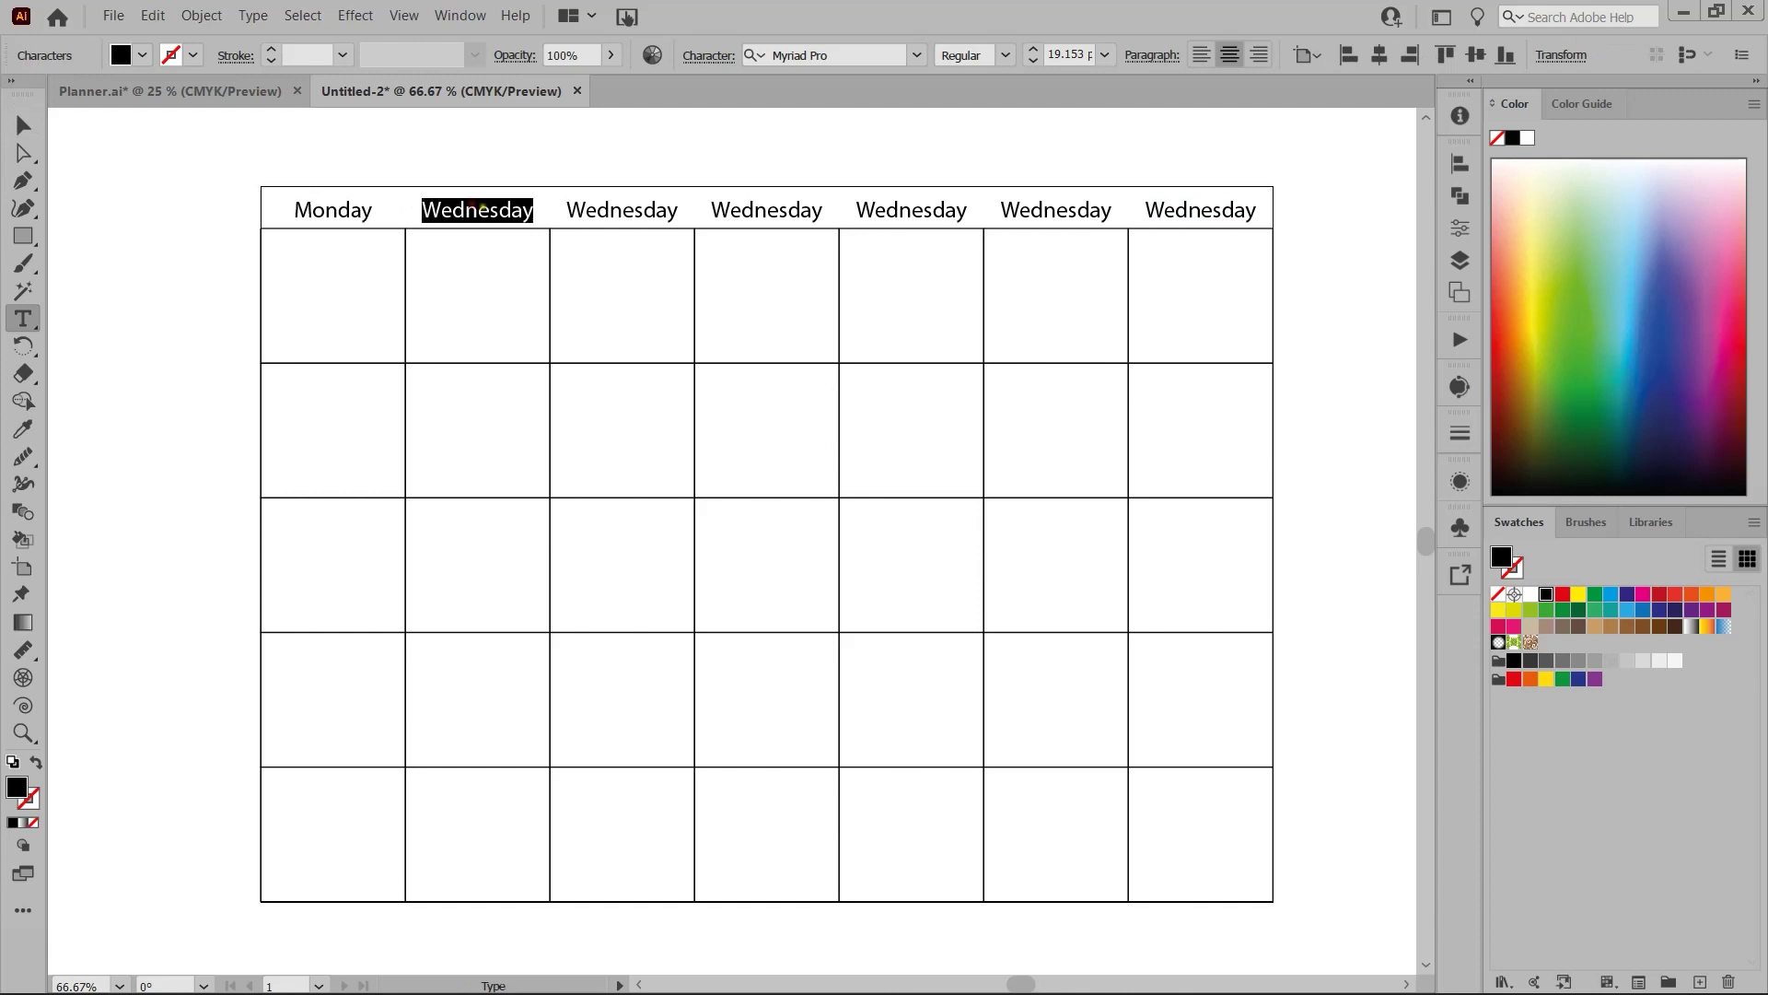
pyautogui.write('Tuesday')
pyautogui.doubleClick(790, 208)
pyautogui.write('Thursday')
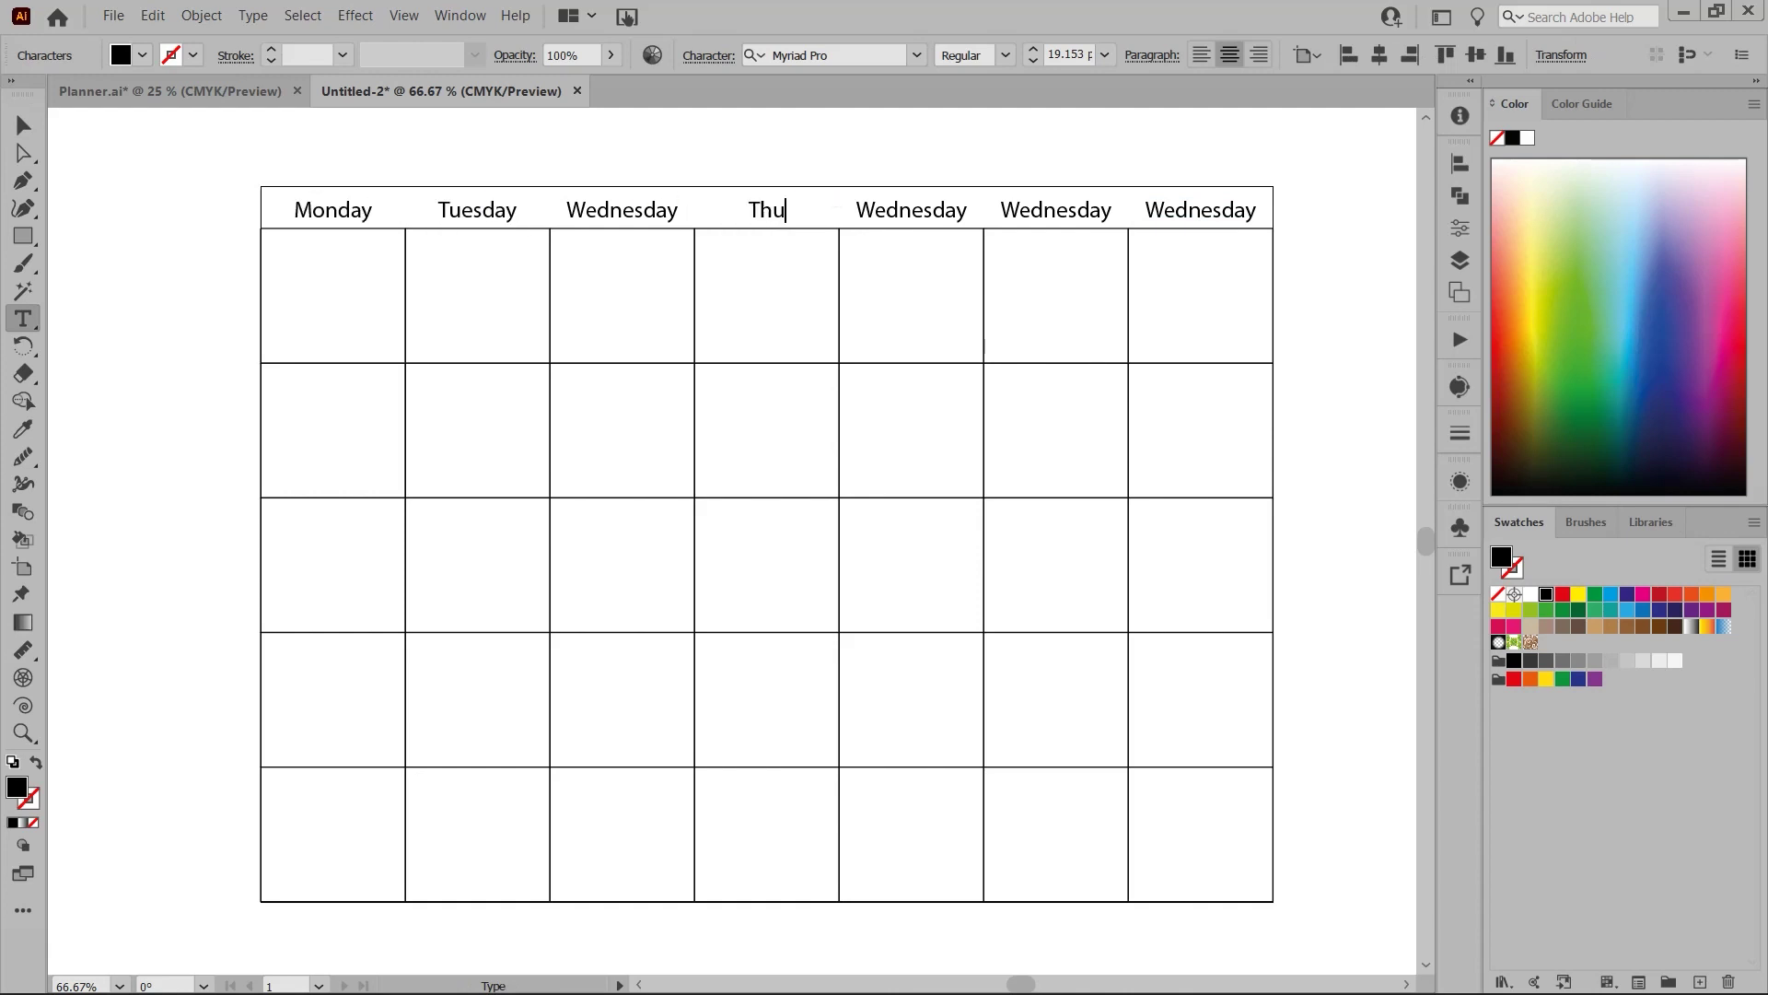
# - Rename the last three column headings as Friday, Saturday and Sunday, and finish editing the text
pyautogui.doubleClick(910, 210)
pyautogui.write('Friday')
pyautogui.doubleClick(1056, 210)
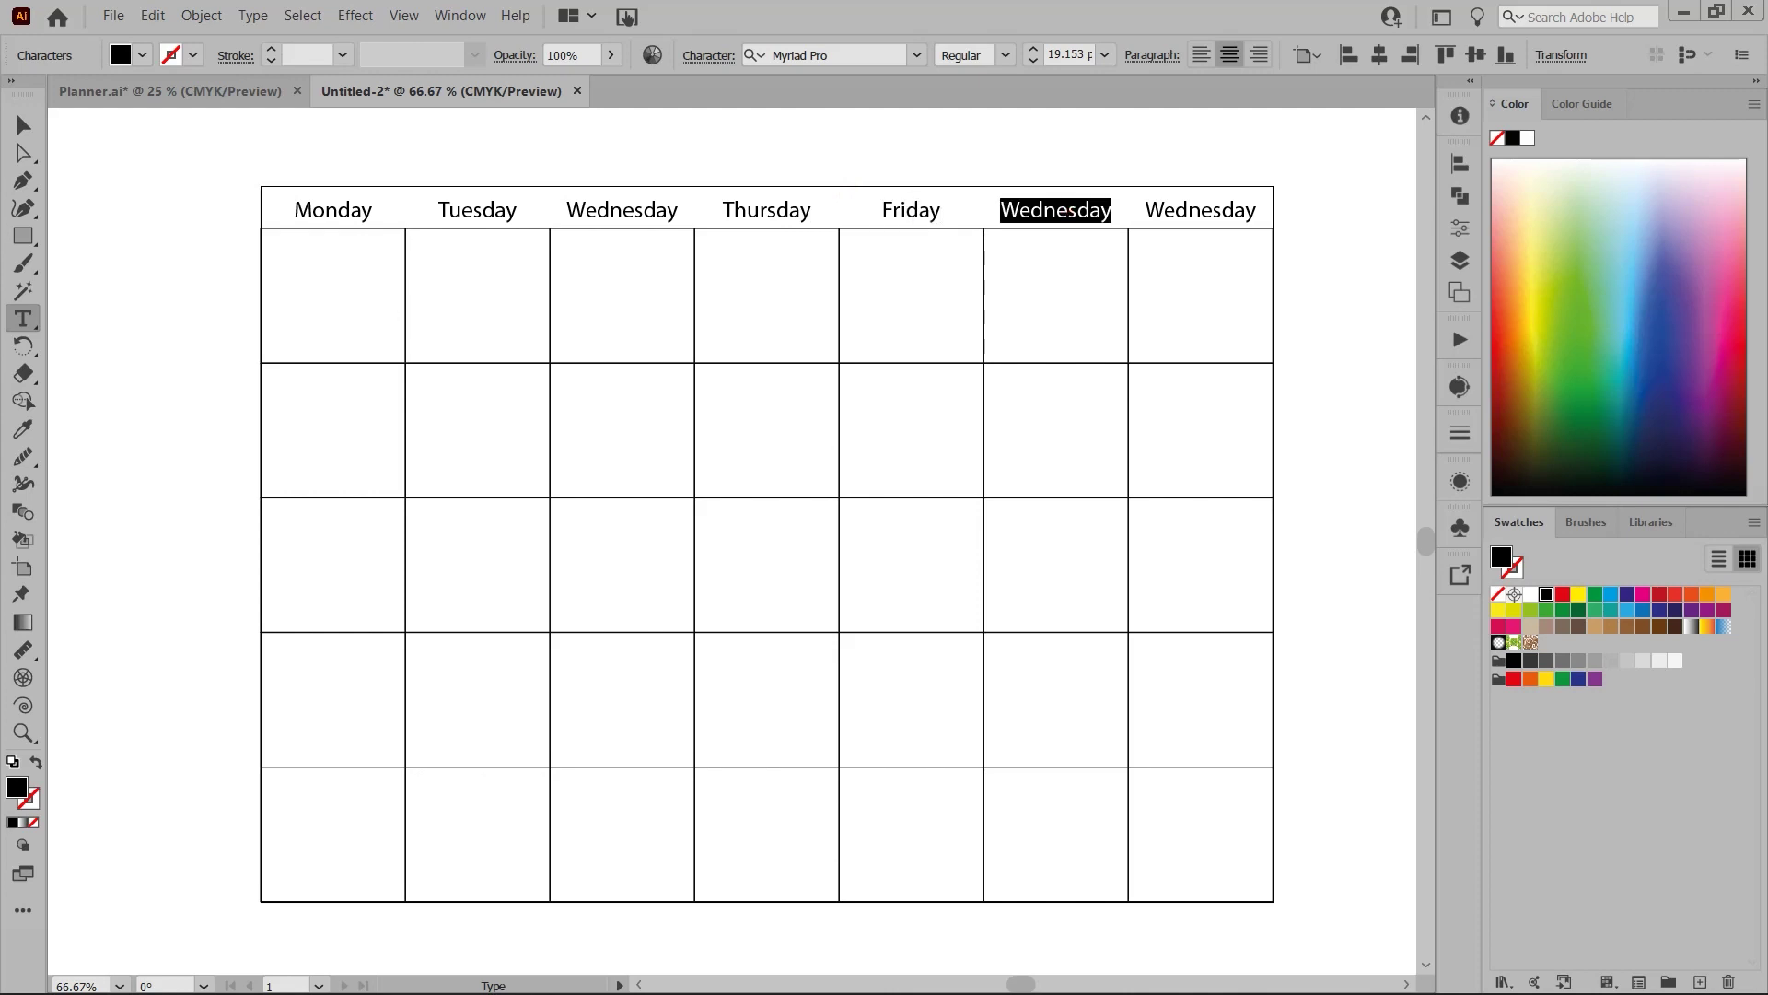
pyautogui.write('Saturday')
pyautogui.doubleClick(1201, 210)
pyautogui.write('Sunday')
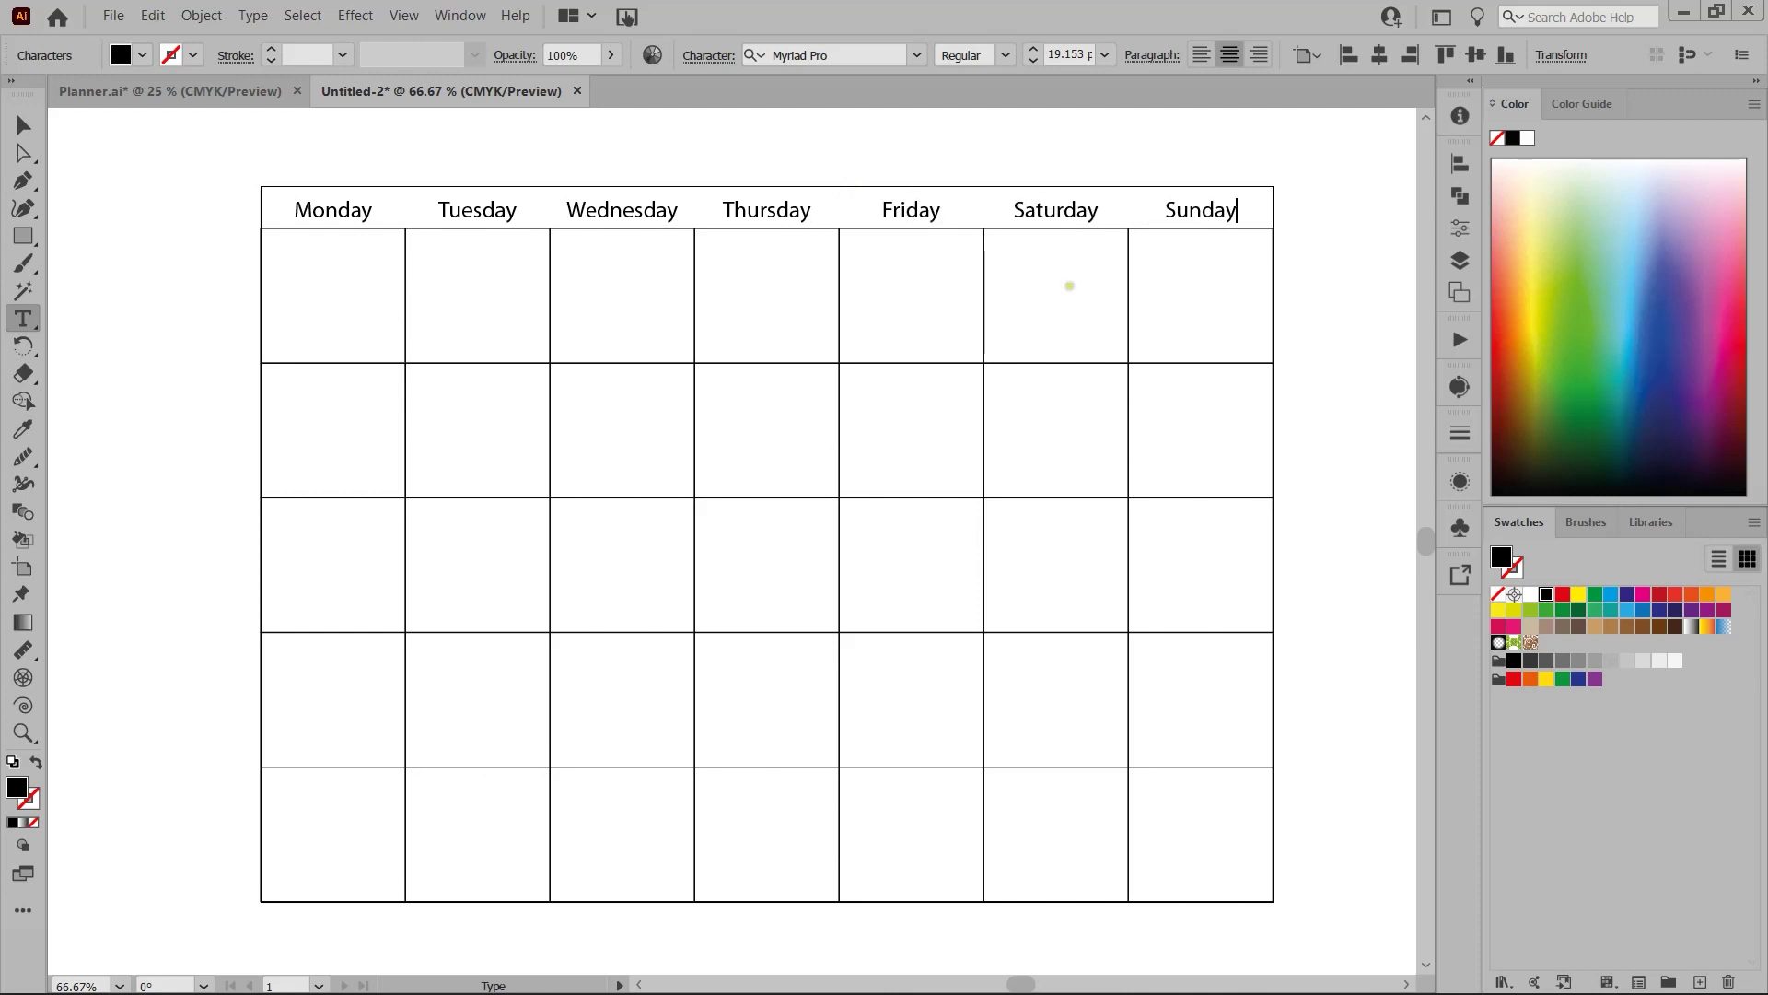
pyautogui.press('Escape')
pyautogui.click(1056, 303)
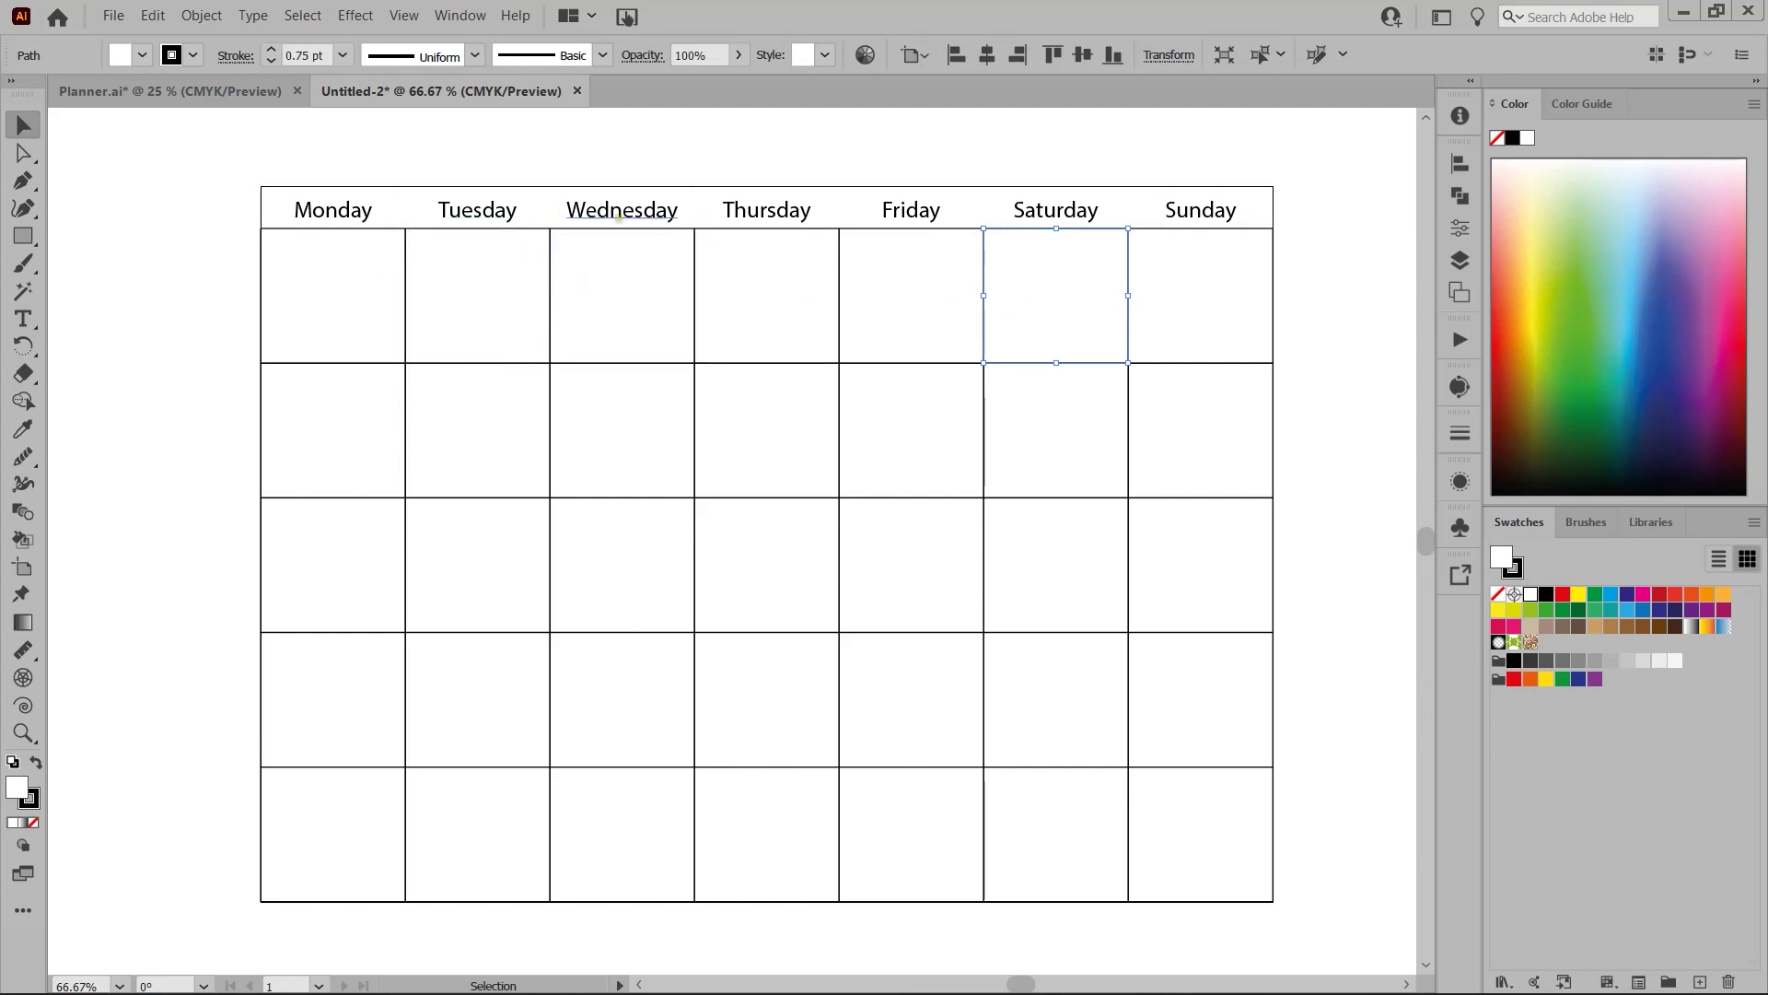
# - Draw a vertical divider line through the heading row between Monday and Tuesday with the Line Segment tool
pyautogui.click(29, 235)
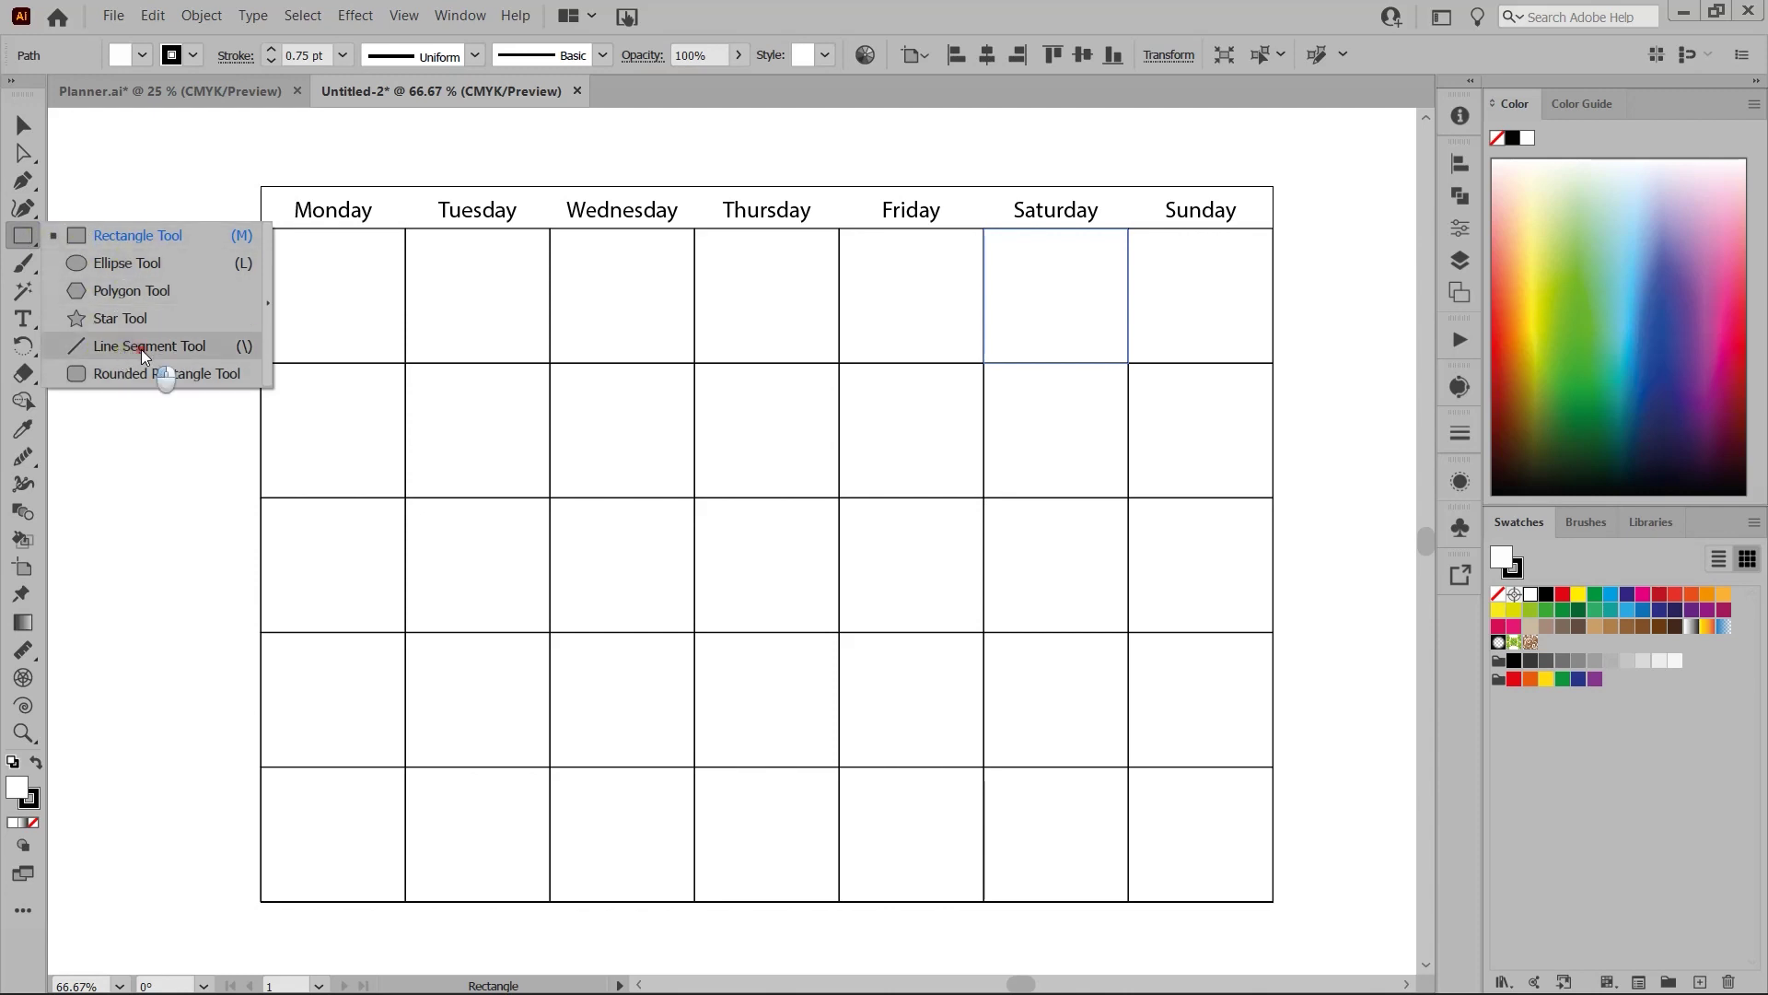
pyautogui.click(143, 348)
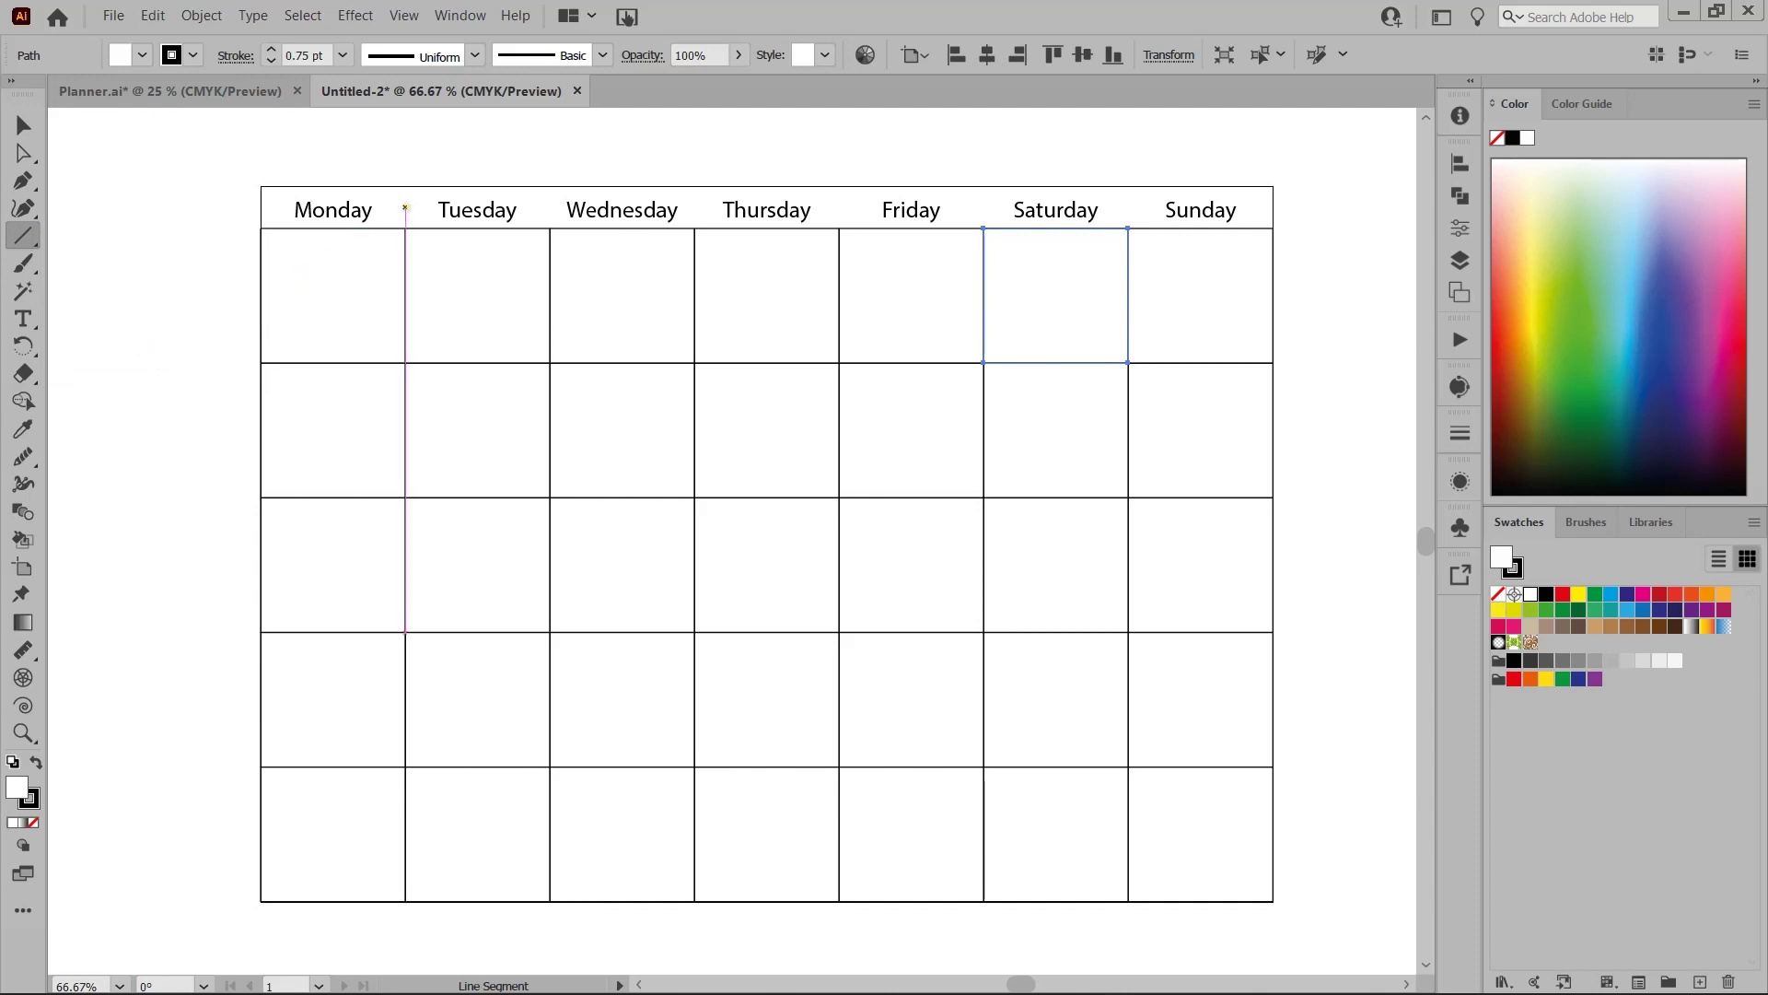
pyautogui.keyDown('alt'); pyautogui.scroll(2, 406, 207); pyautogui.keyUp('alt')
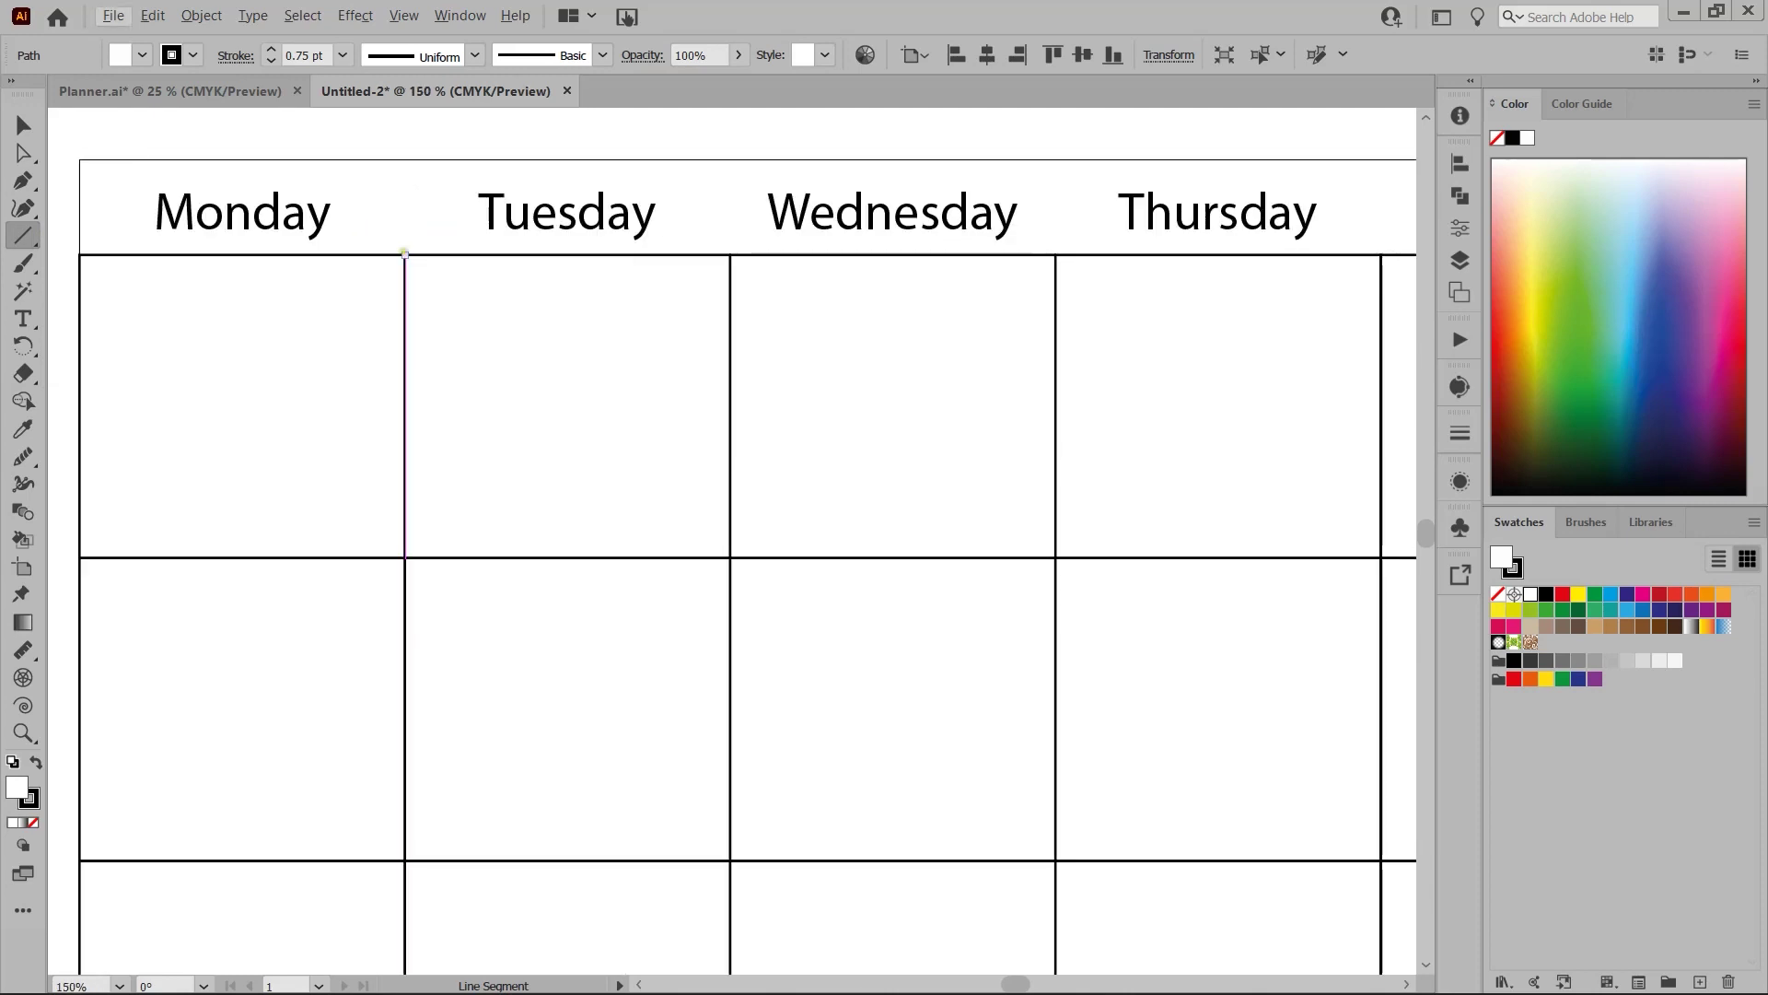
pyautogui.moveTo(405, 254); pyautogui.dragTo(408, 161)
pyautogui.press('c')
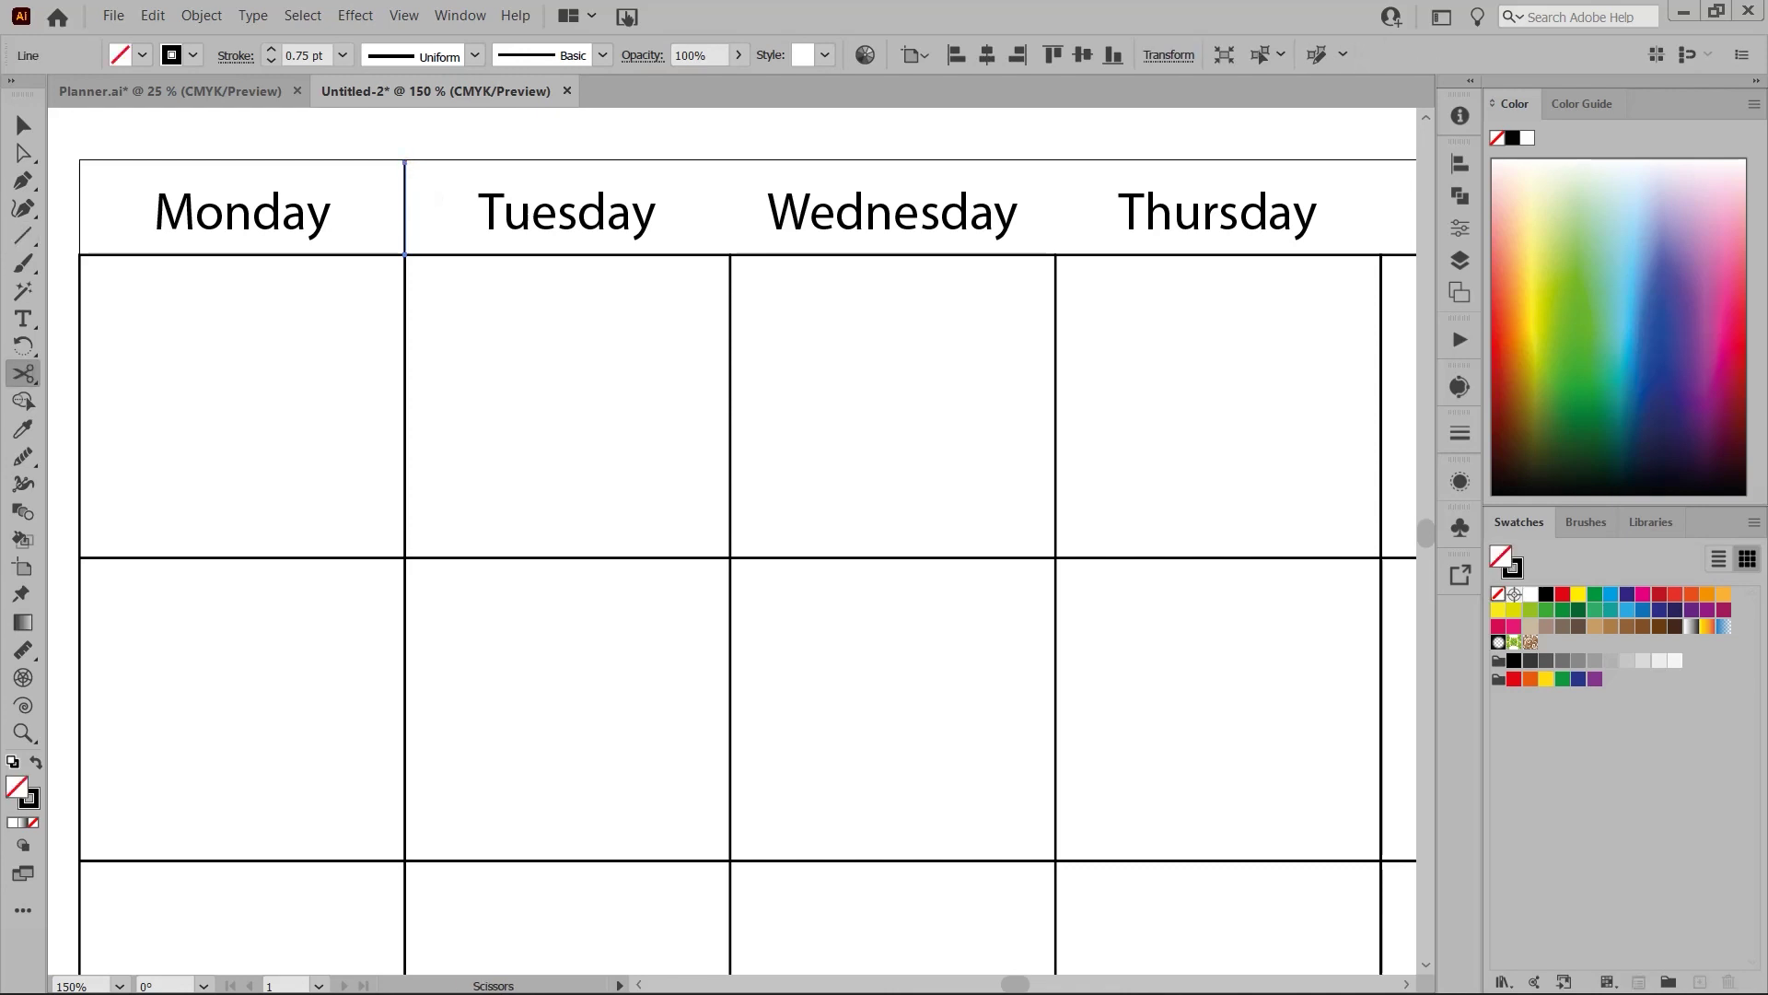
pyautogui.press('v')
pyautogui.click(423, 195)
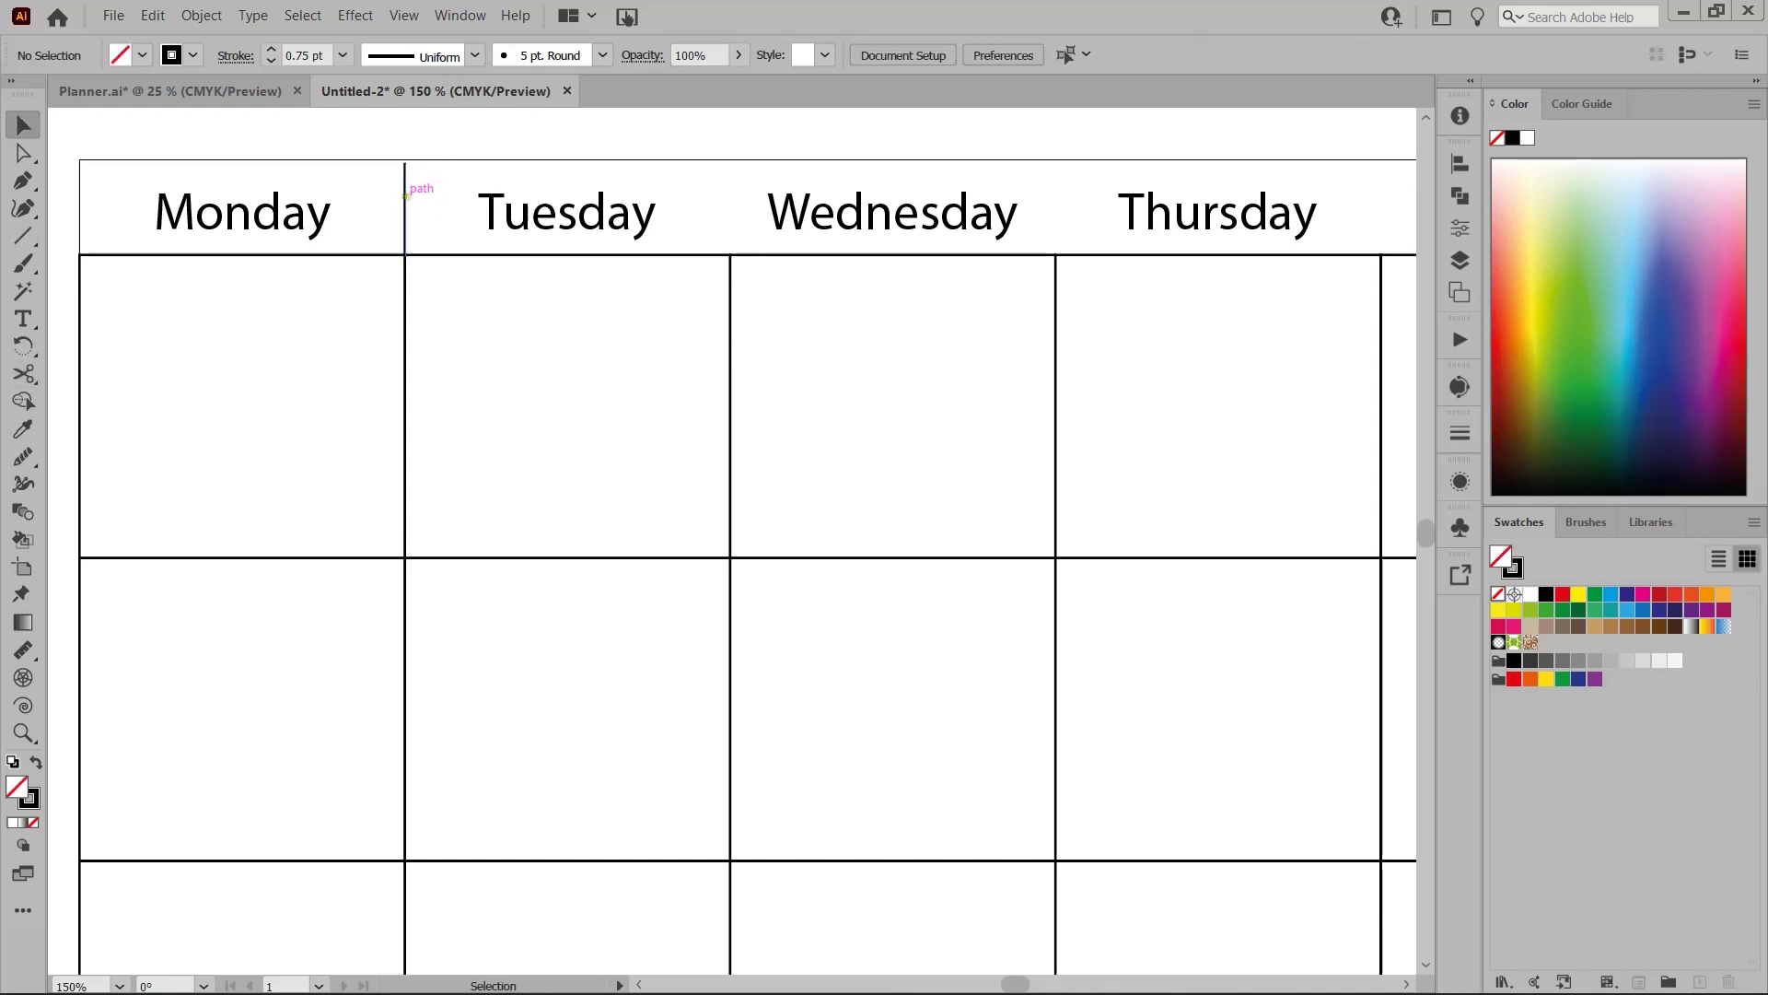
# - Duplicate the divider line between Tuesday and Wednesday, repeat the copy between the remaining headings, and clear the selection
pyautogui.moveTo(406, 195); pyautogui.dragTo(728, 196)
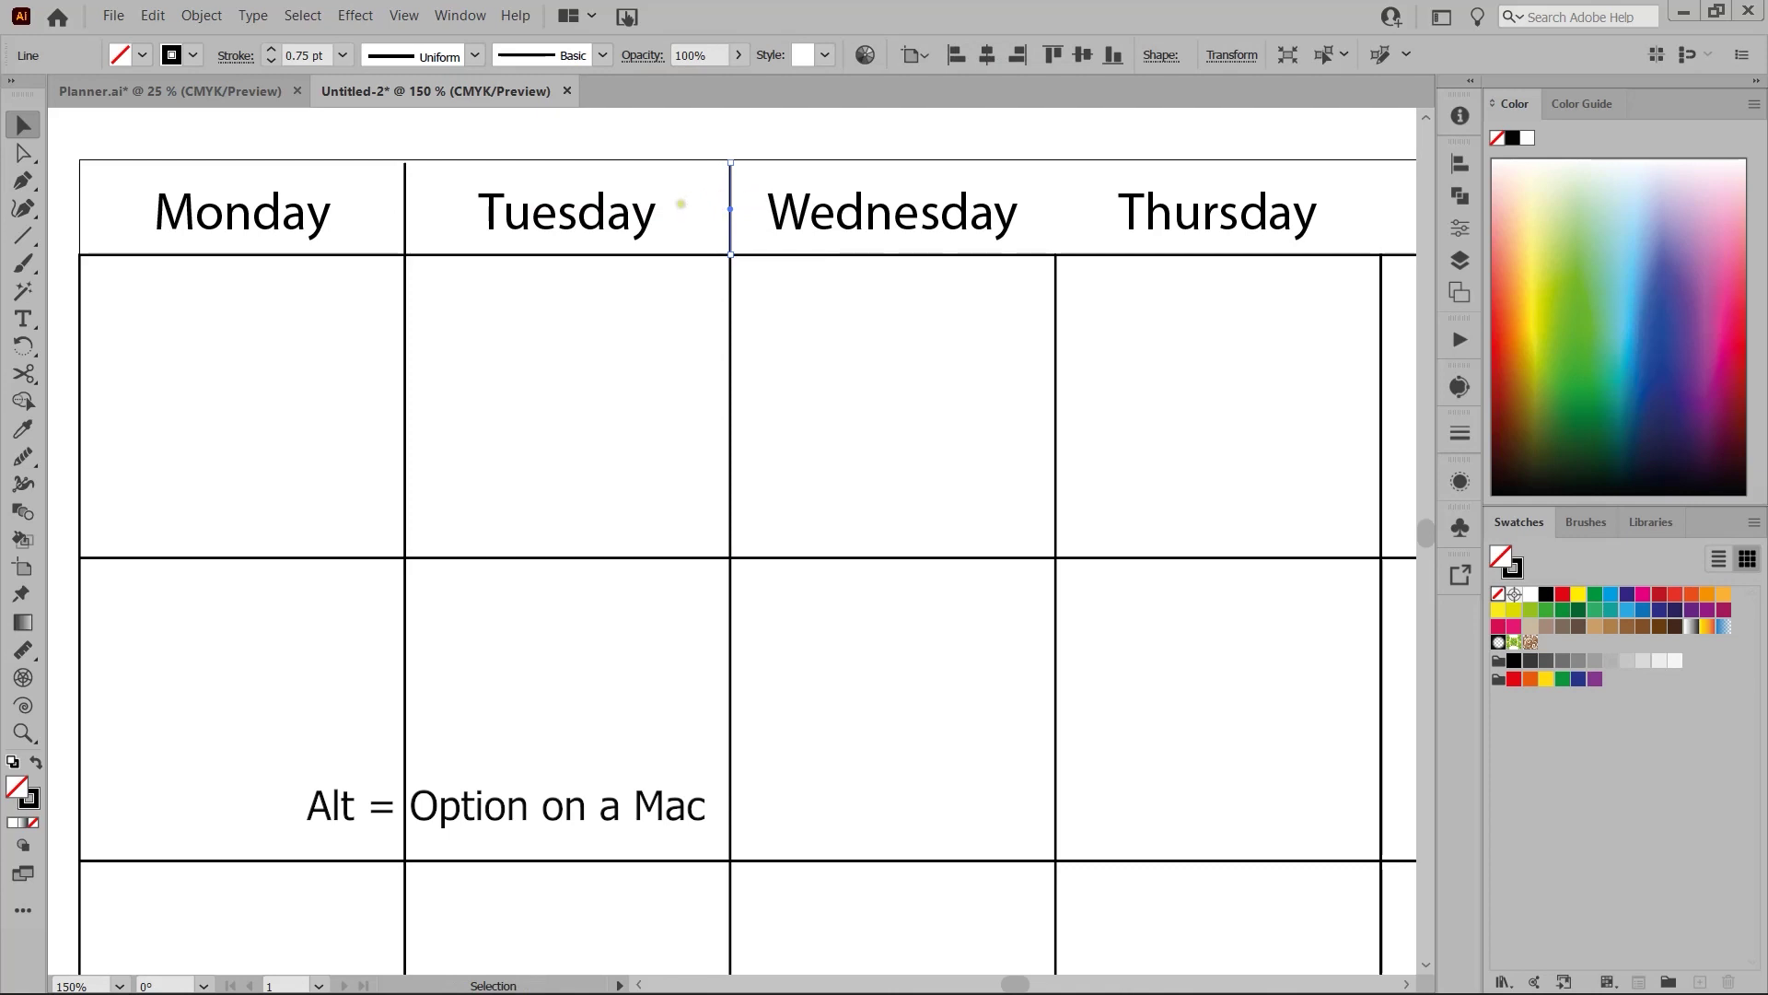
pyautogui.hotkey('ctrl', '-')
pyautogui.hotkey('ctrl', '-')
pyautogui.hotkey('ctrl', '-')
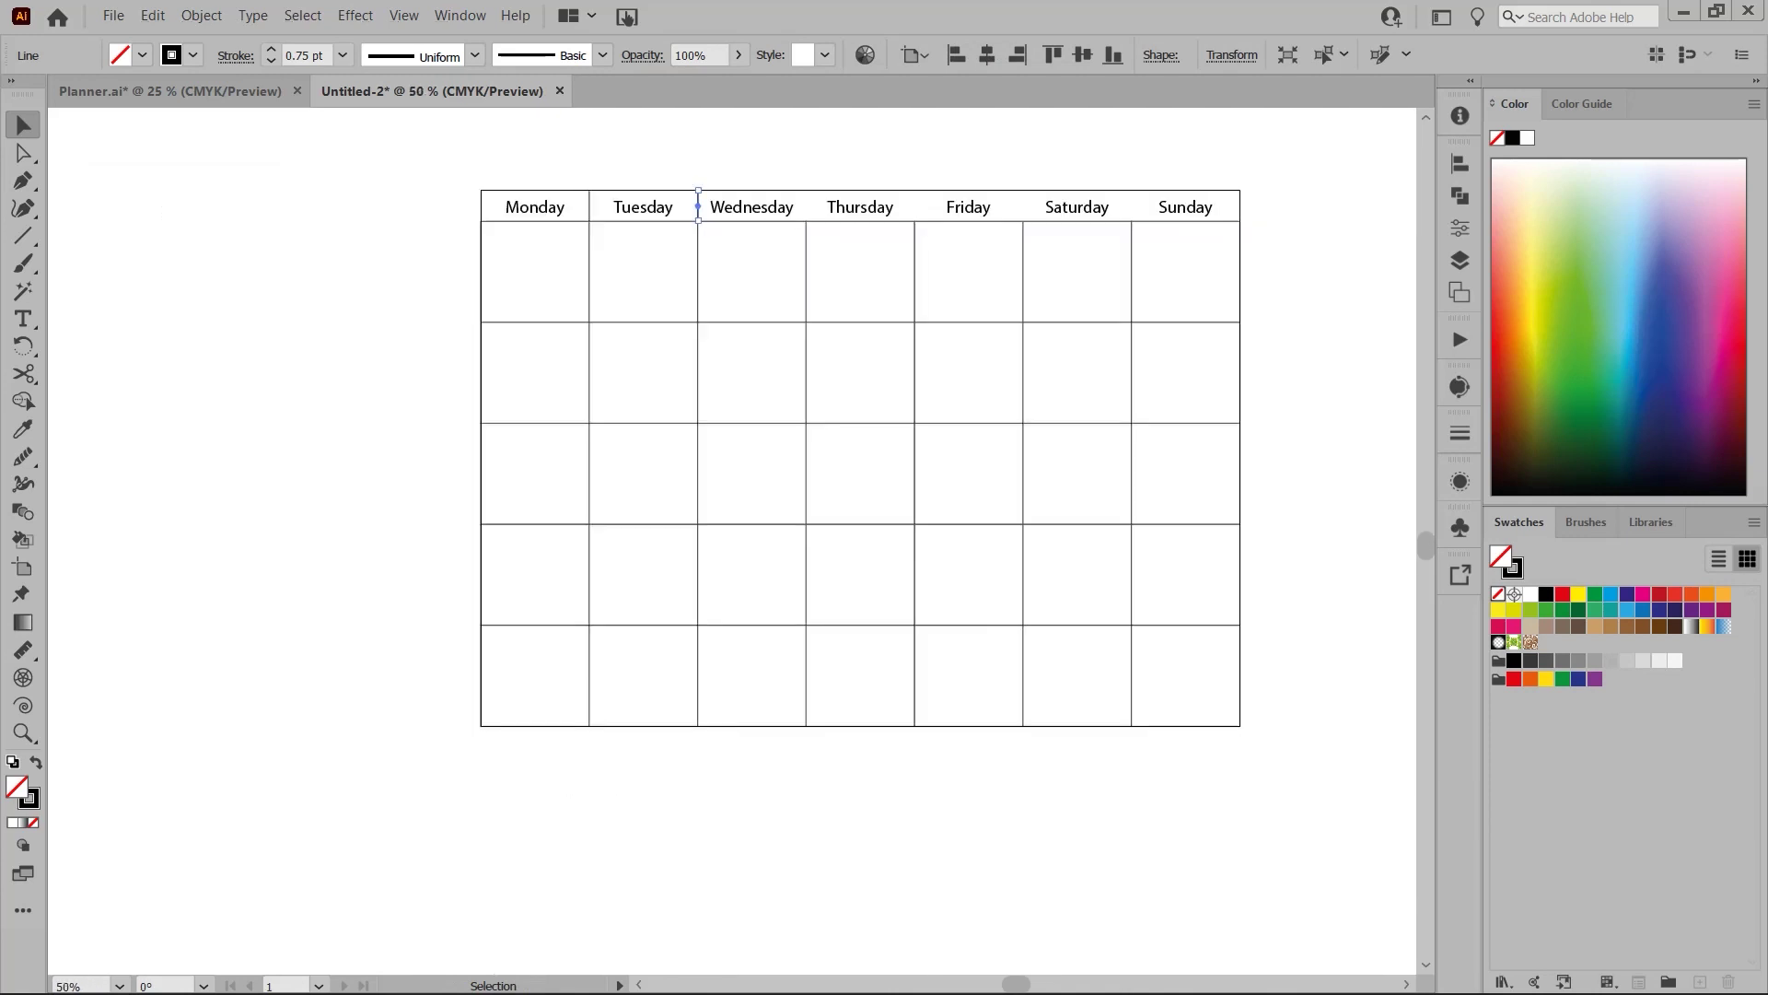
pyautogui.hotkey('ctrl', 'd')
pyautogui.hotkey('ctrl', 'd')
pyautogui.hotkey('ctrl', 'd')
pyautogui.click(643, 243)
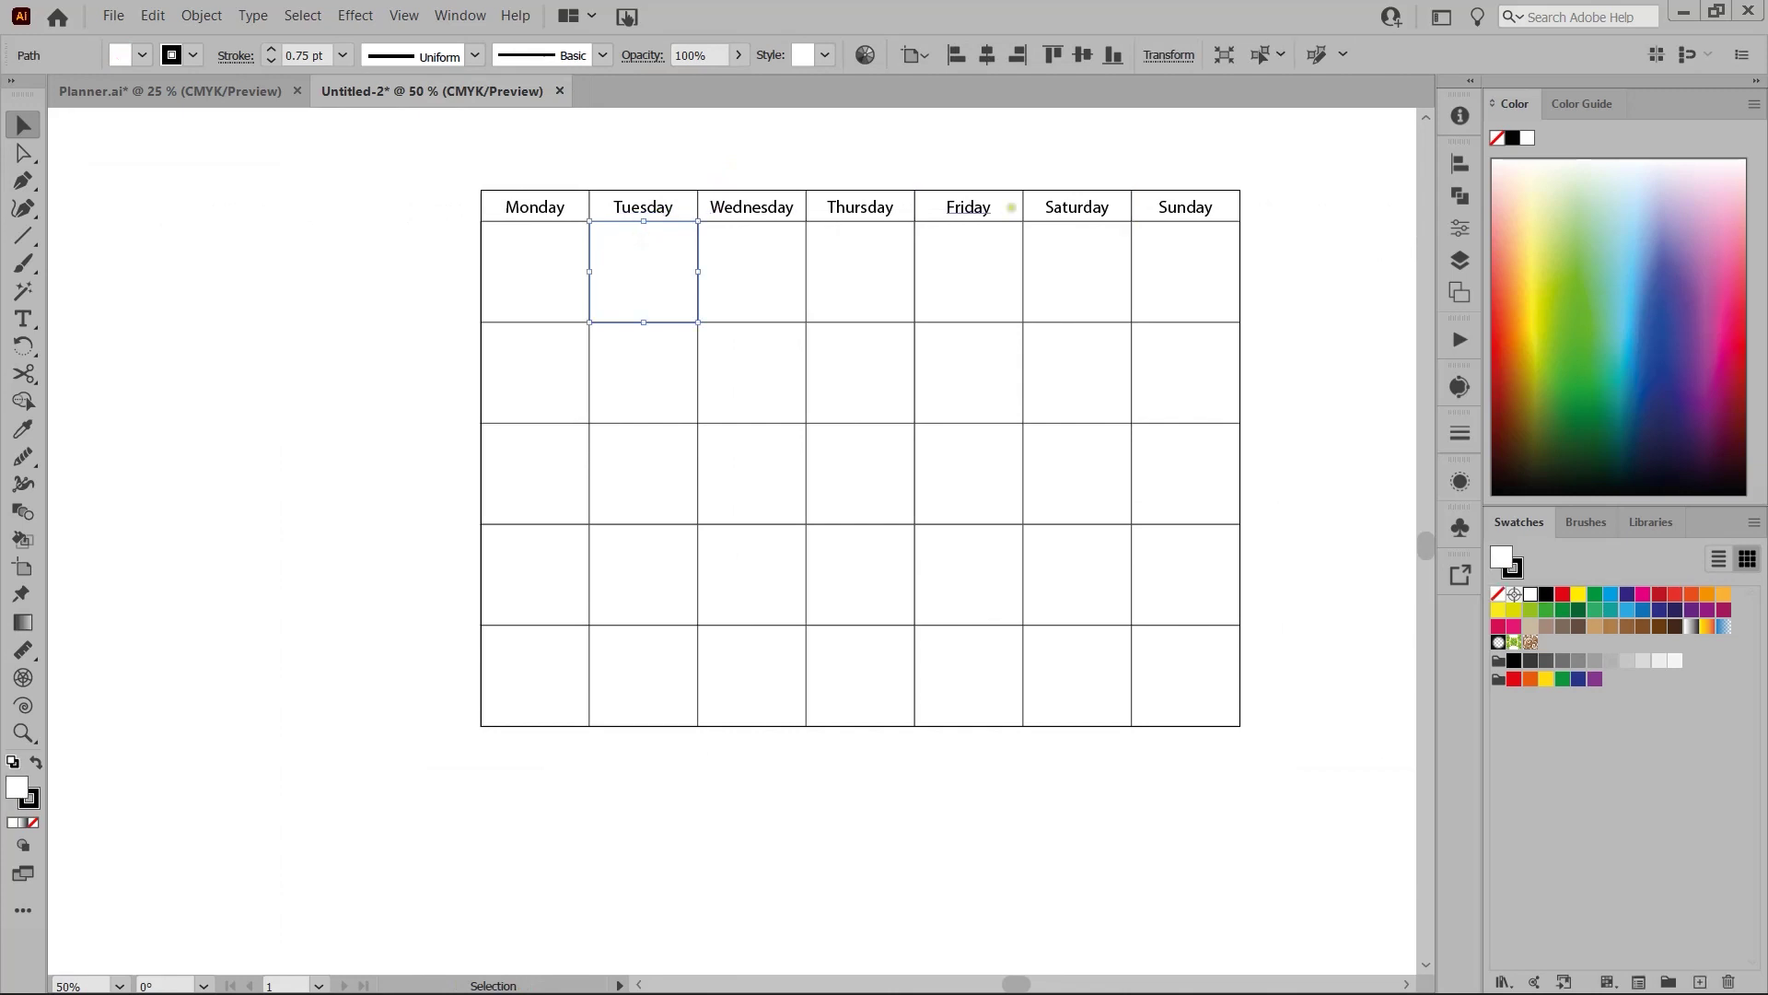
pyautogui.click(928, 150)
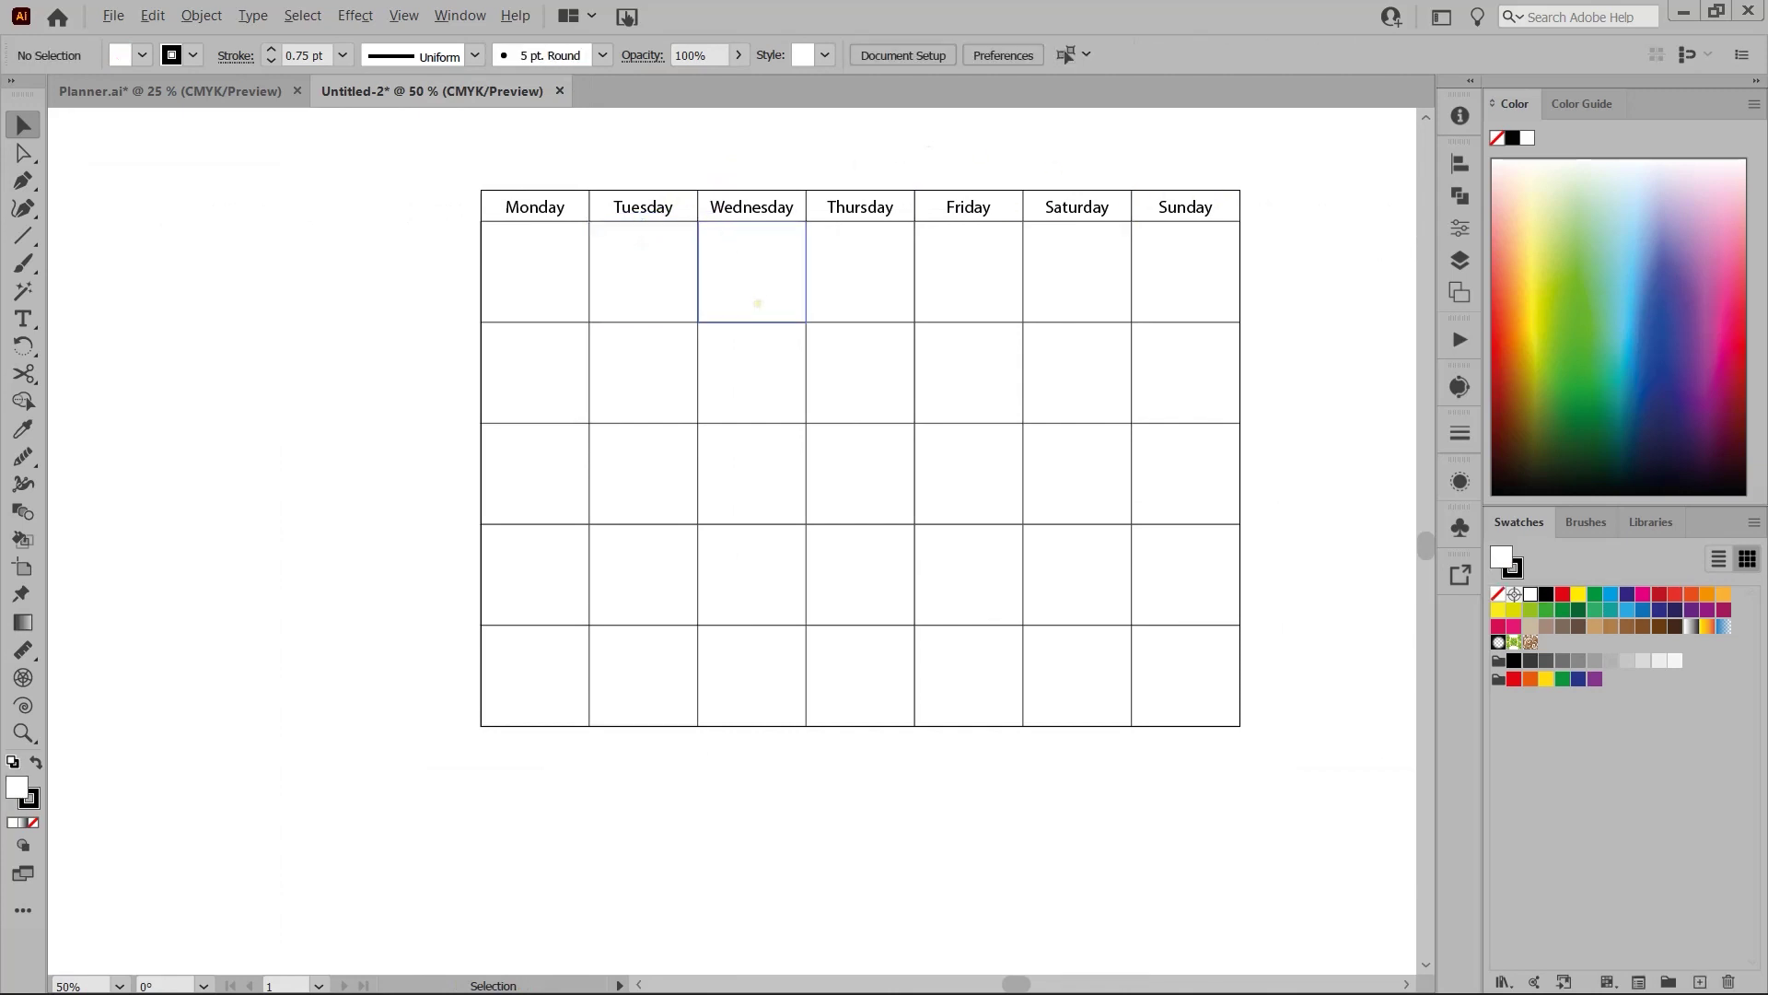
# - Examine the small date boxes in the finished Planner.ai calendar, and return to the Untitled-2 document
pyautogui.scroll(1, 757, 303)
pyautogui.moveTo(730, 304); pyautogui.dragTo(572, 323)
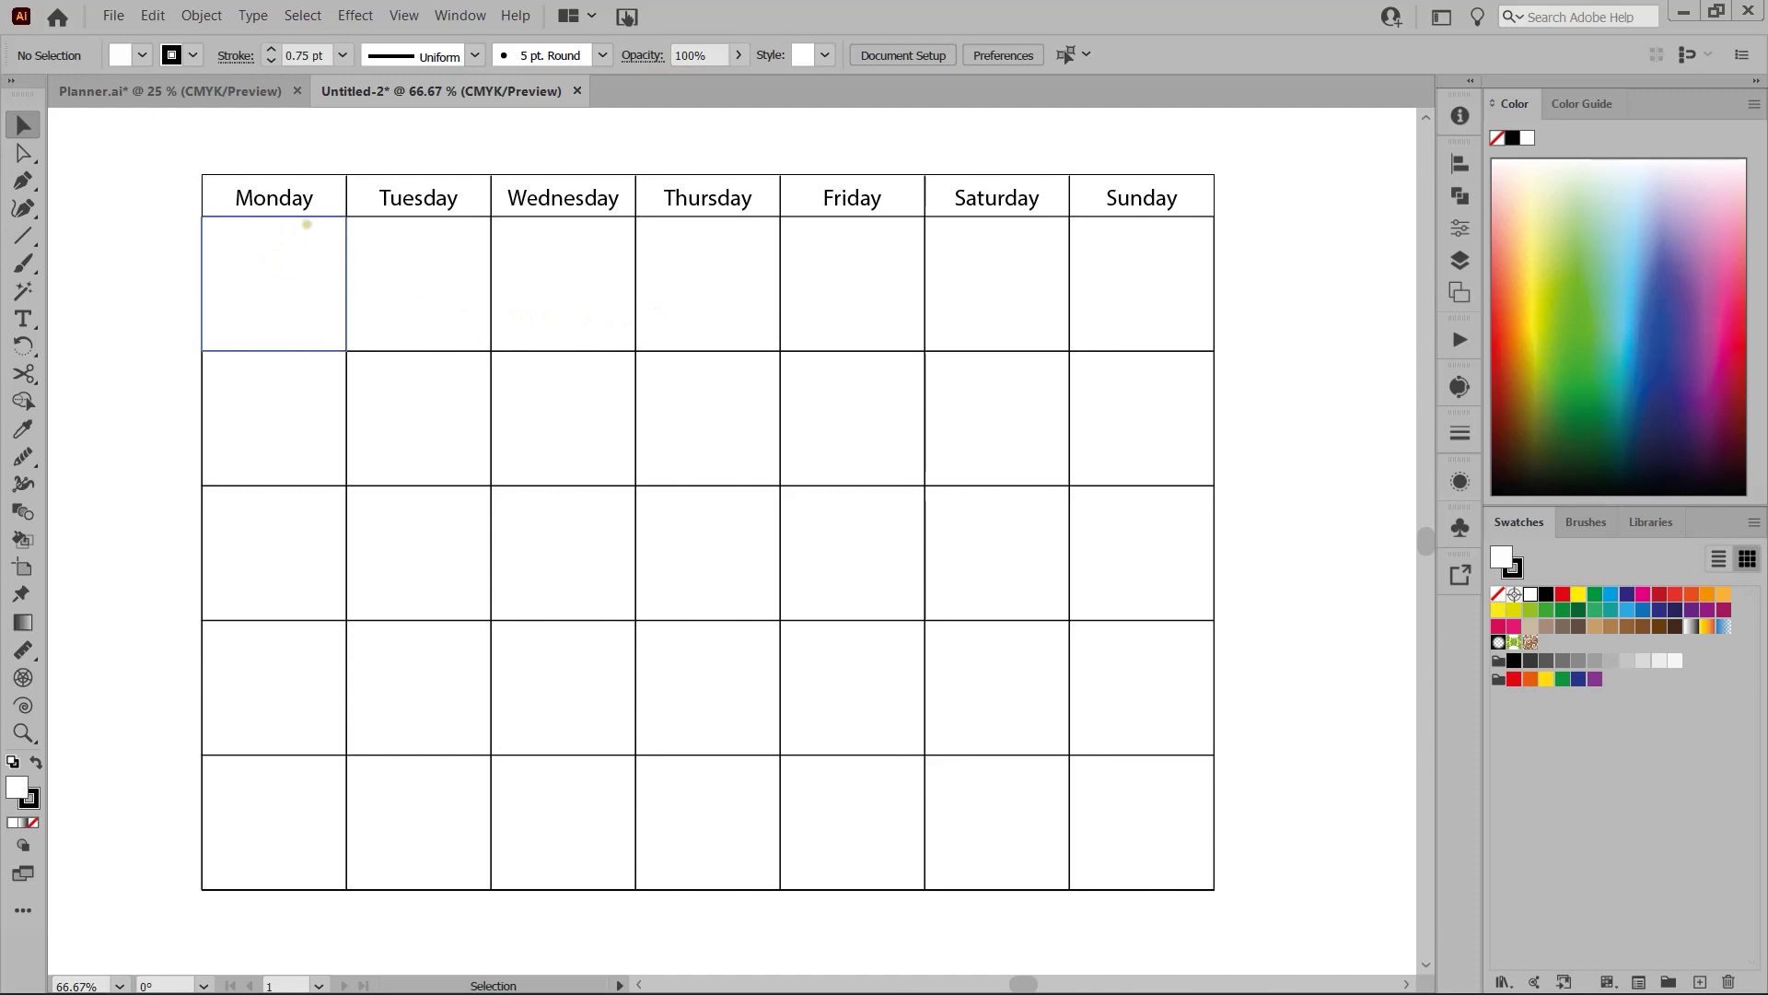
pyautogui.click(223, 97)
pyautogui.scroll(3, 366, 319)
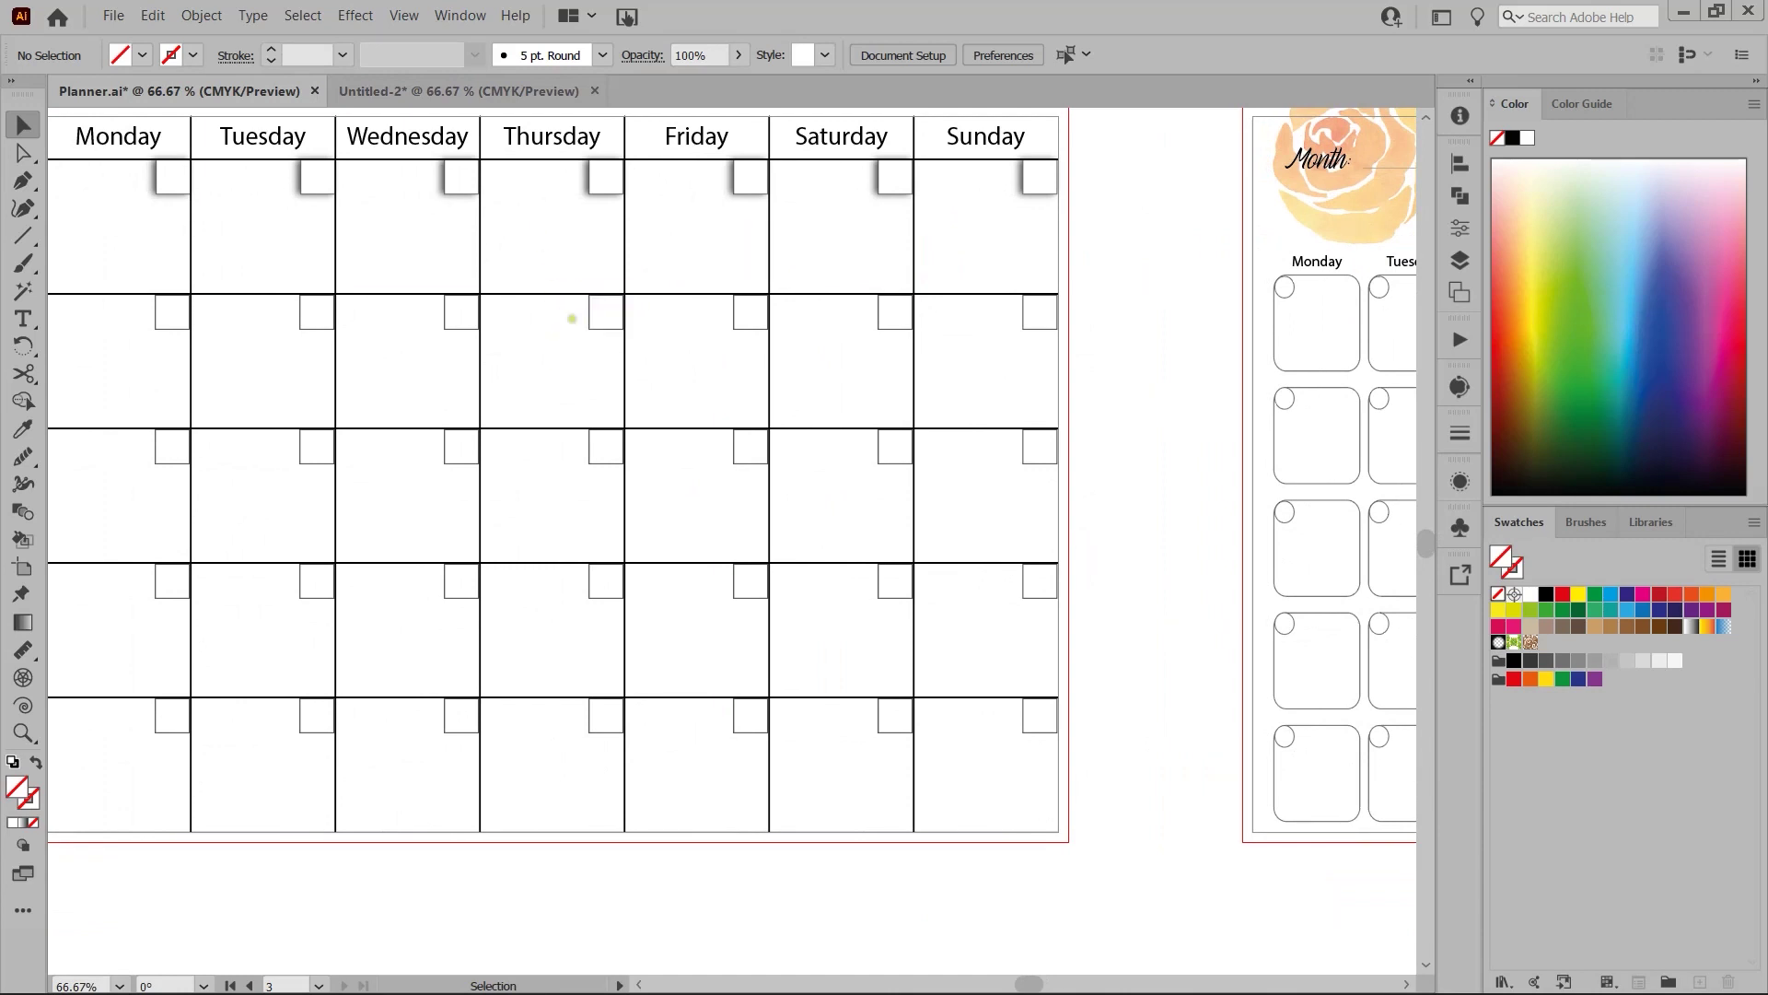
pyautogui.click(503, 92)
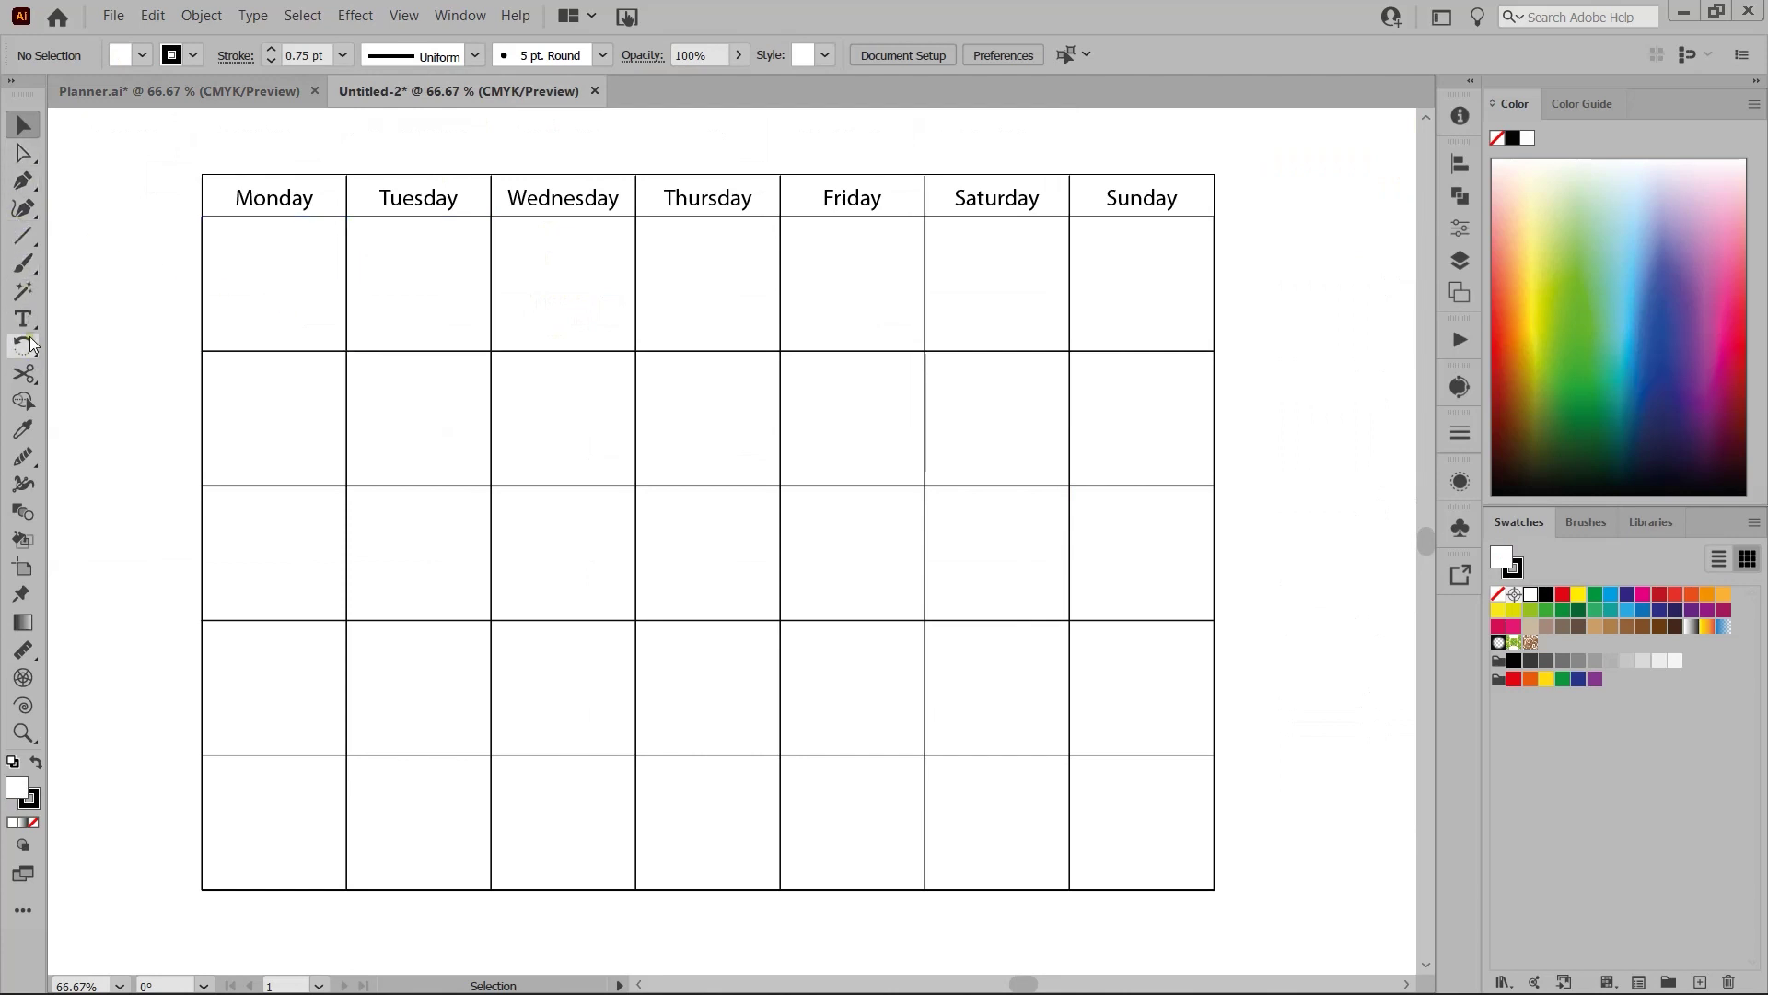
# - Draw a small square date box with the Rectangle tool in the upper-right corner of the first Monday cell
pyautogui.click(28, 236)
pyautogui.click(29, 235)
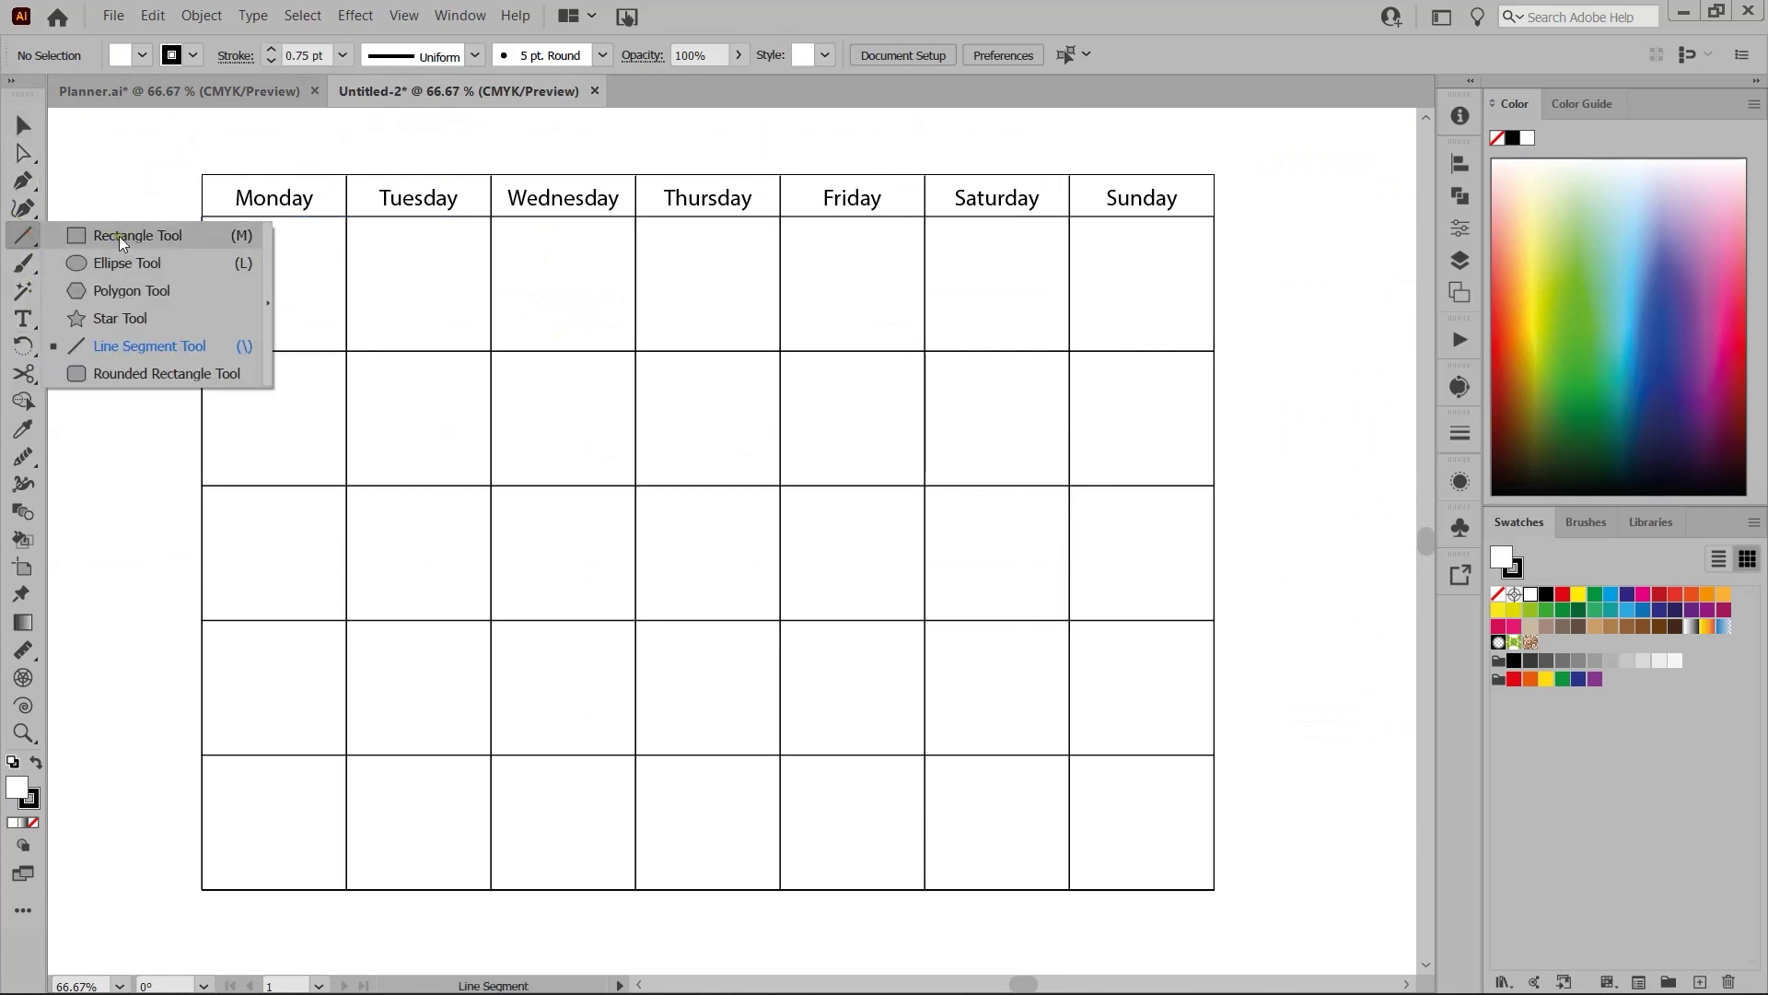
pyautogui.click(185, 234)
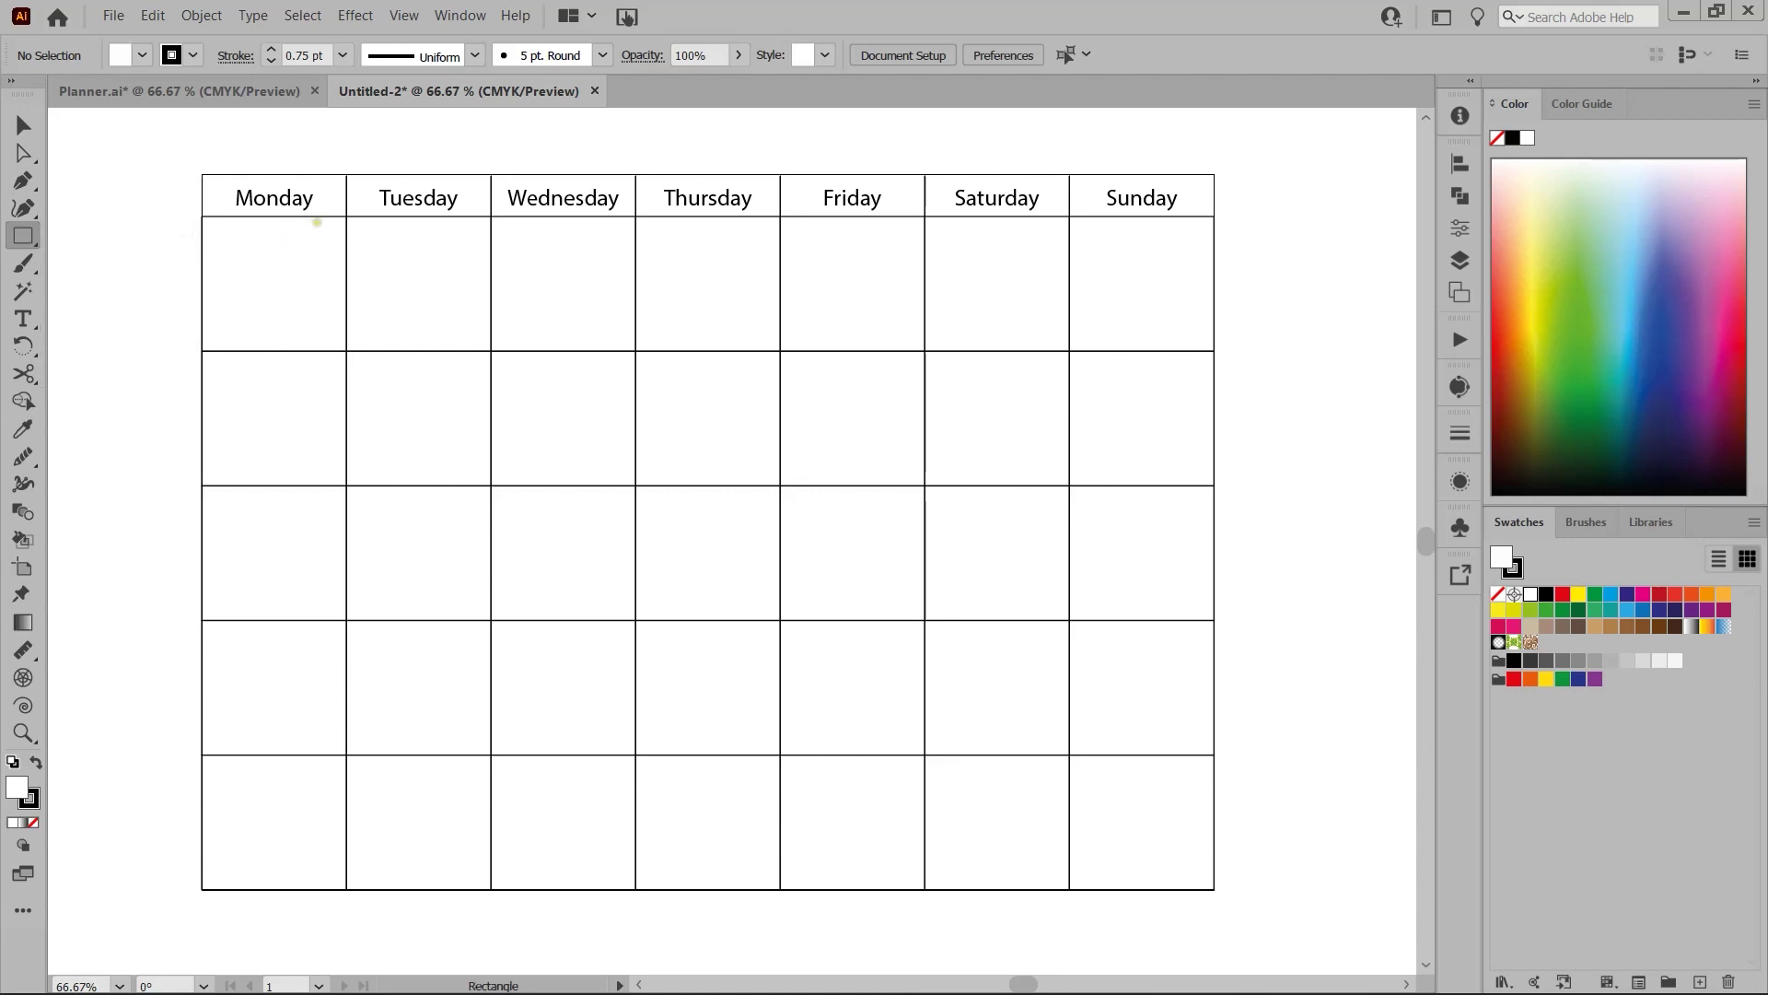
pyautogui.moveTo(314, 217); pyautogui.dragTo(221, 236)
# - Try the date box in the upper-left corner of the Monday cell and undo the move
pyautogui.press('v')
pyautogui.click(265, 257)
pyautogui.click(326, 236)
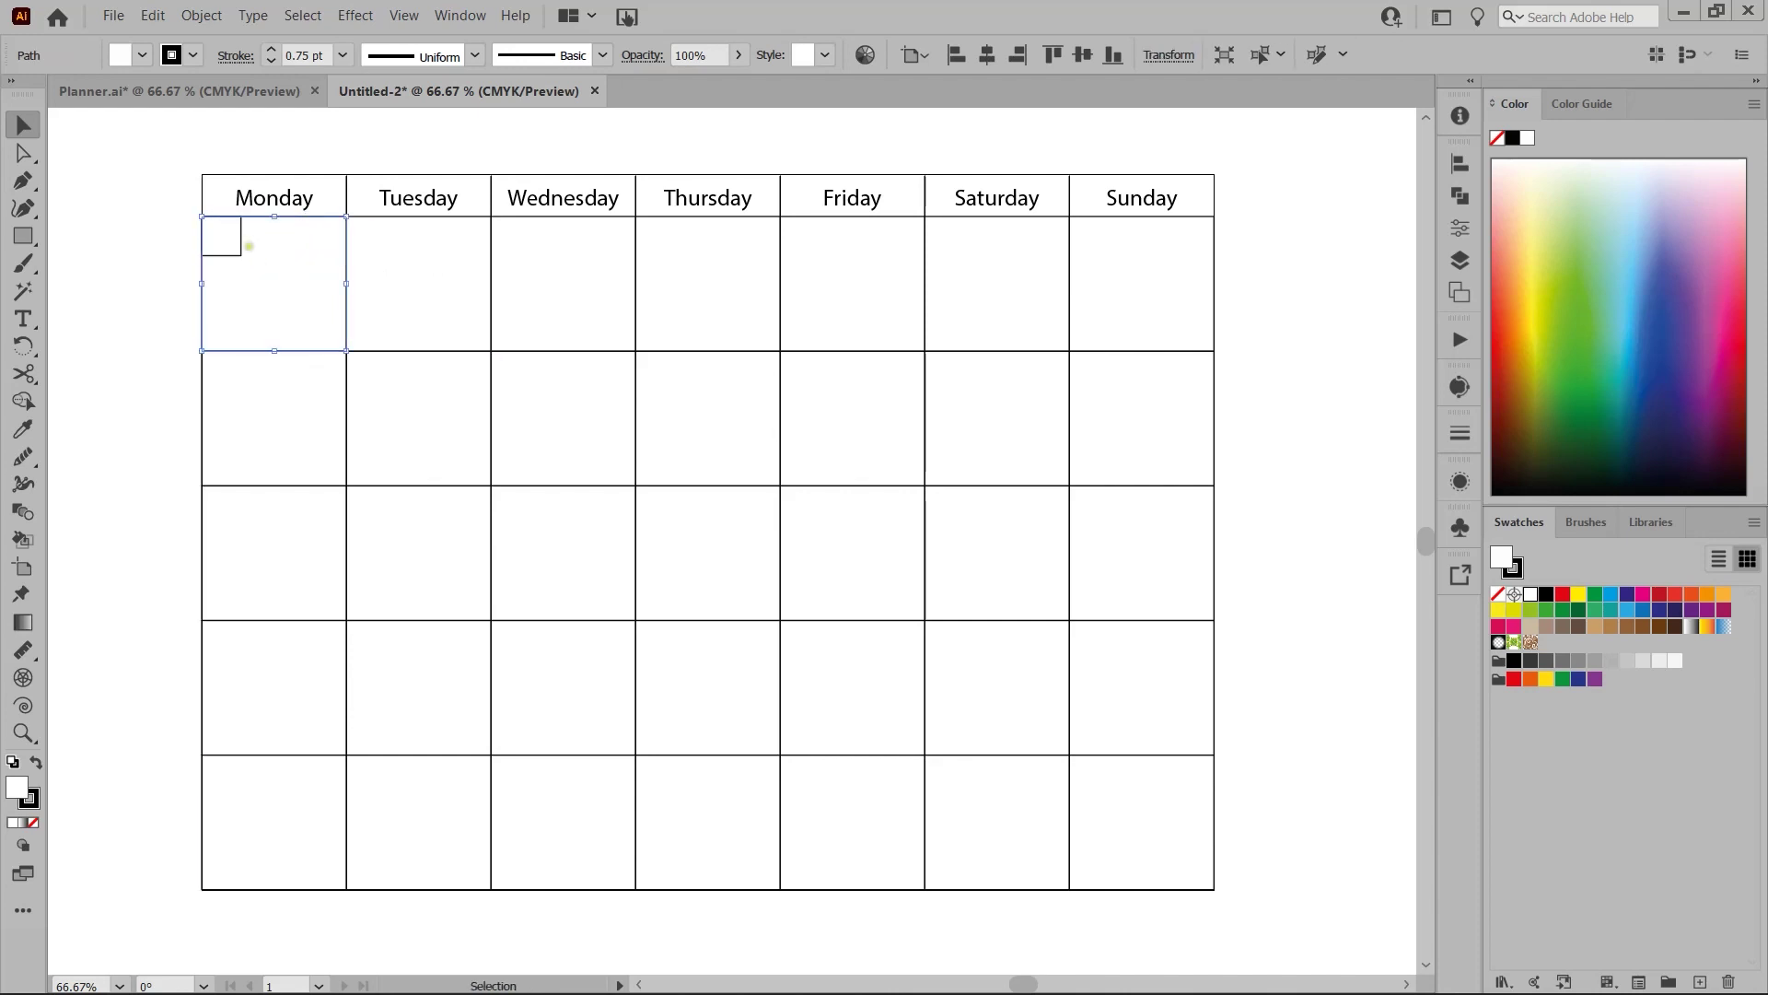
pyautogui.click(261, 263)
pyautogui.hotkey('ctrl', 'z')
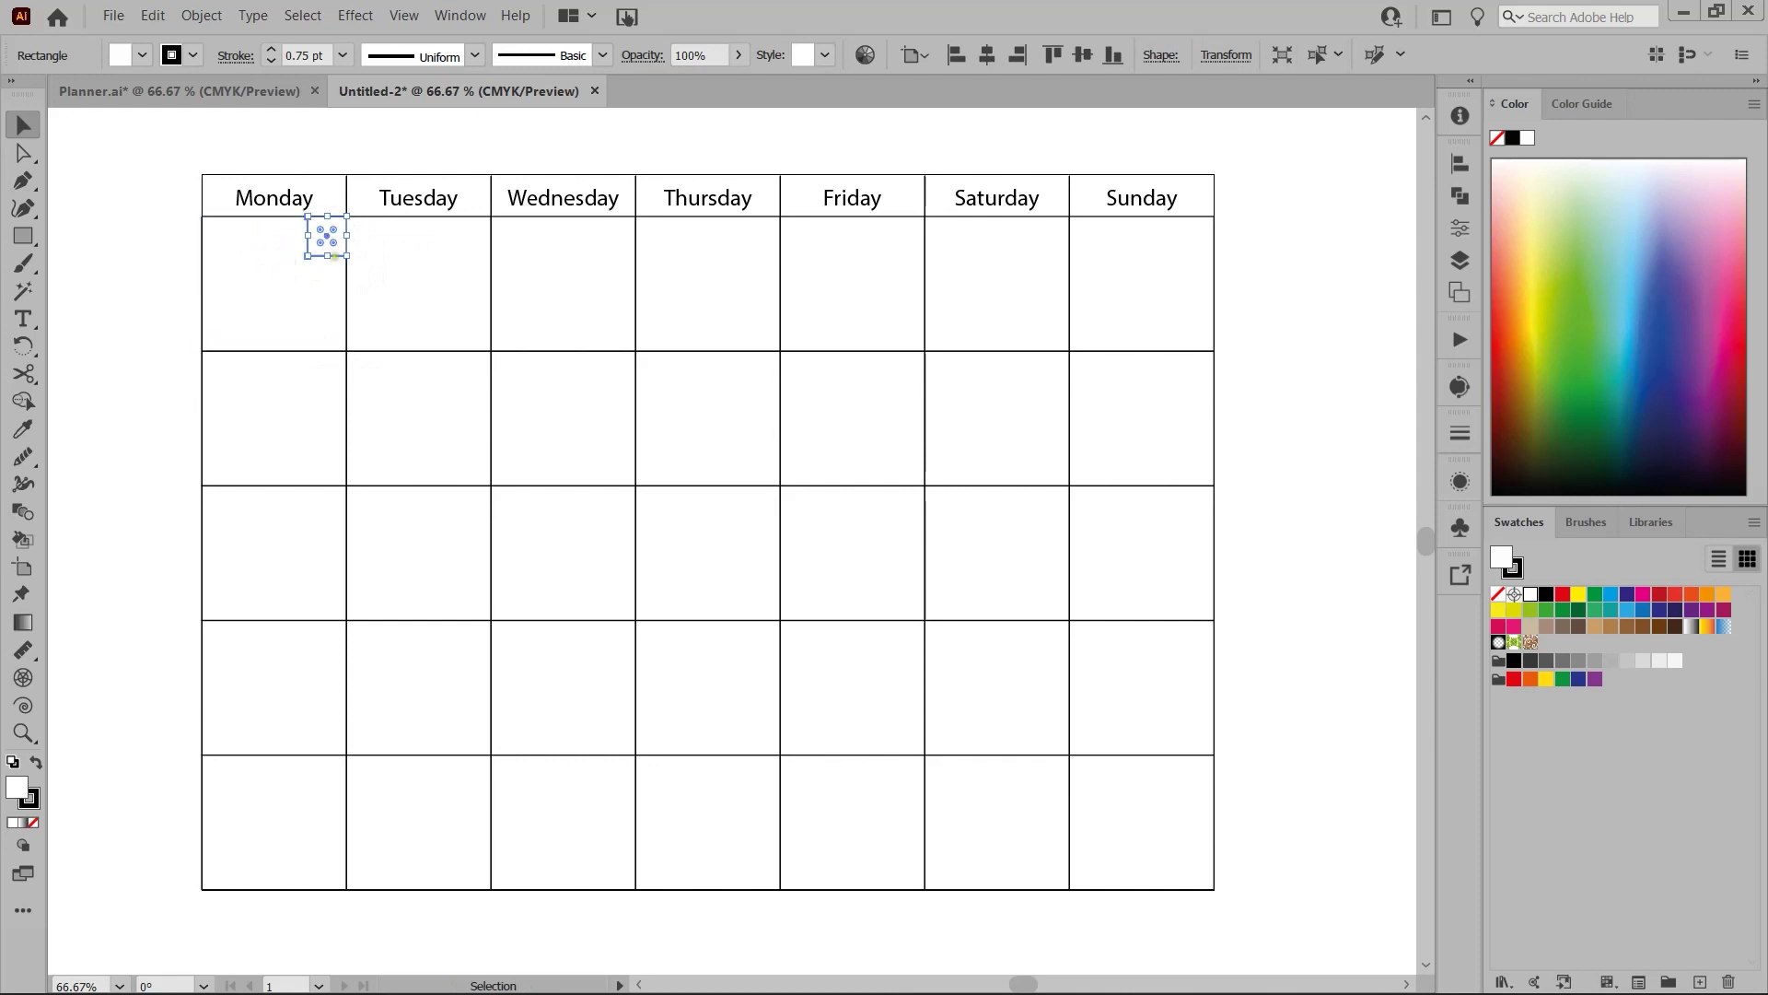
# - Duplicate the Monday date box into the Tuesday cell and repeat the copy across the first row through Sunday
pyautogui.scroll(1, 347, 255)
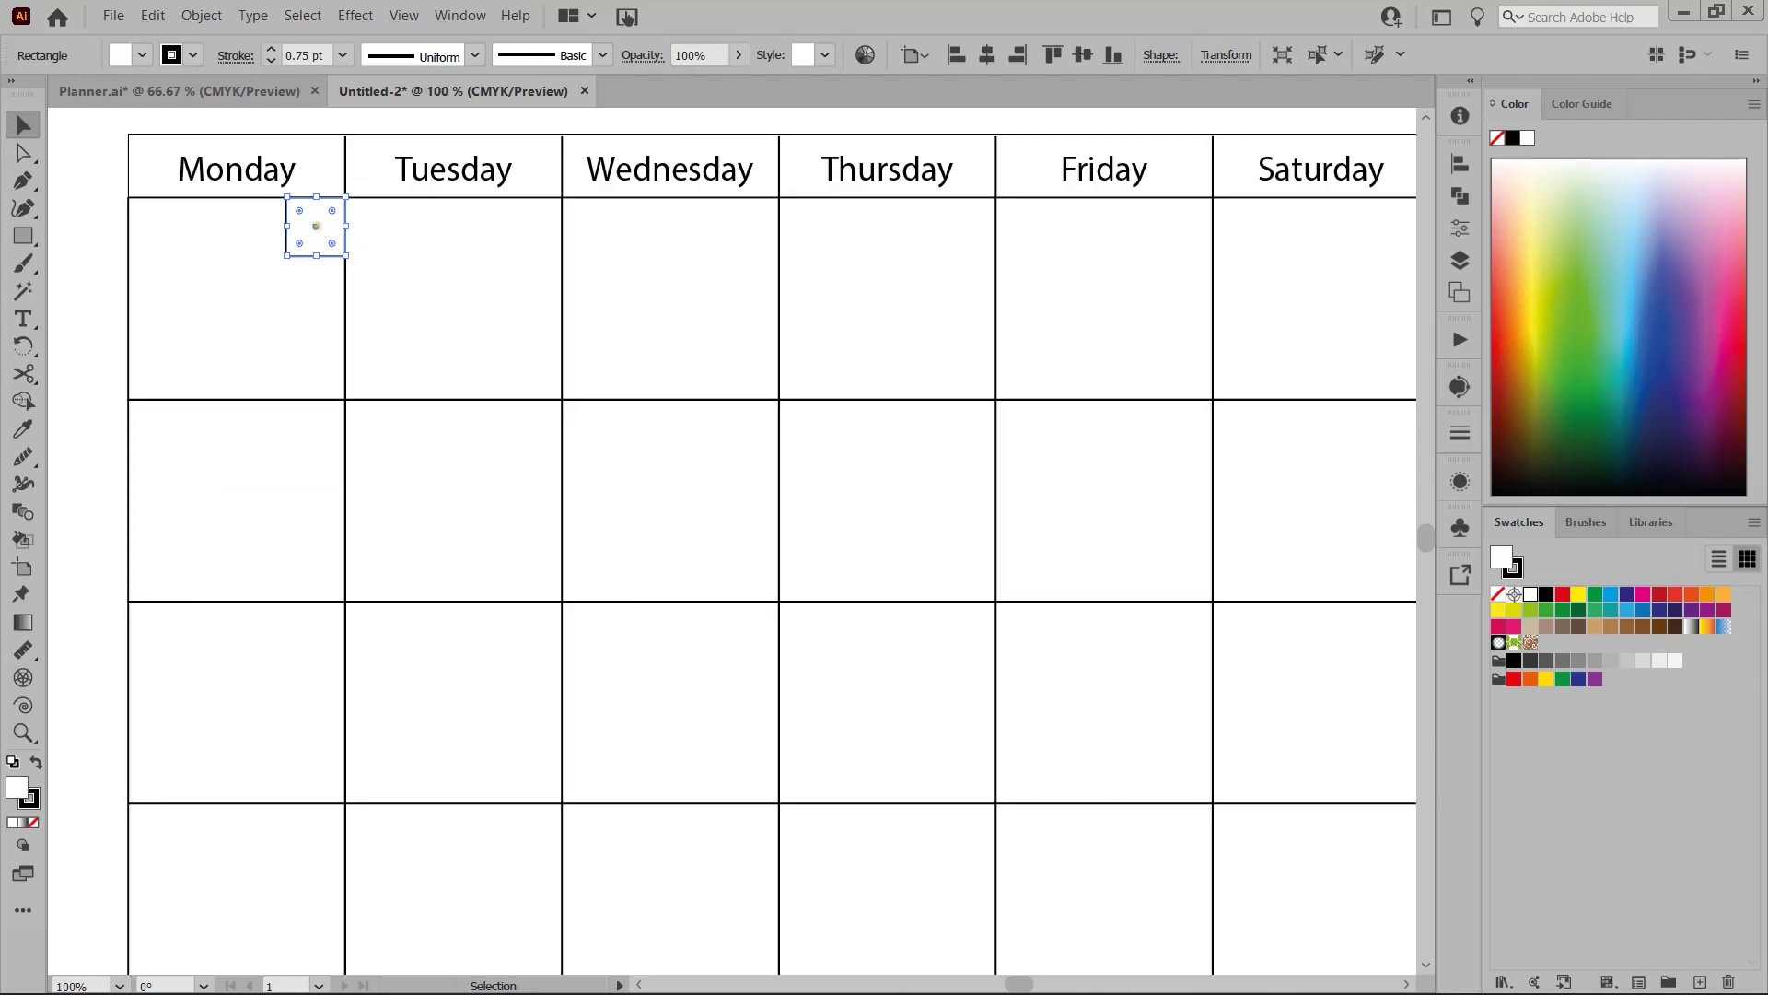
pyautogui.moveTo(316, 226); pyautogui.dragTo(531, 231)
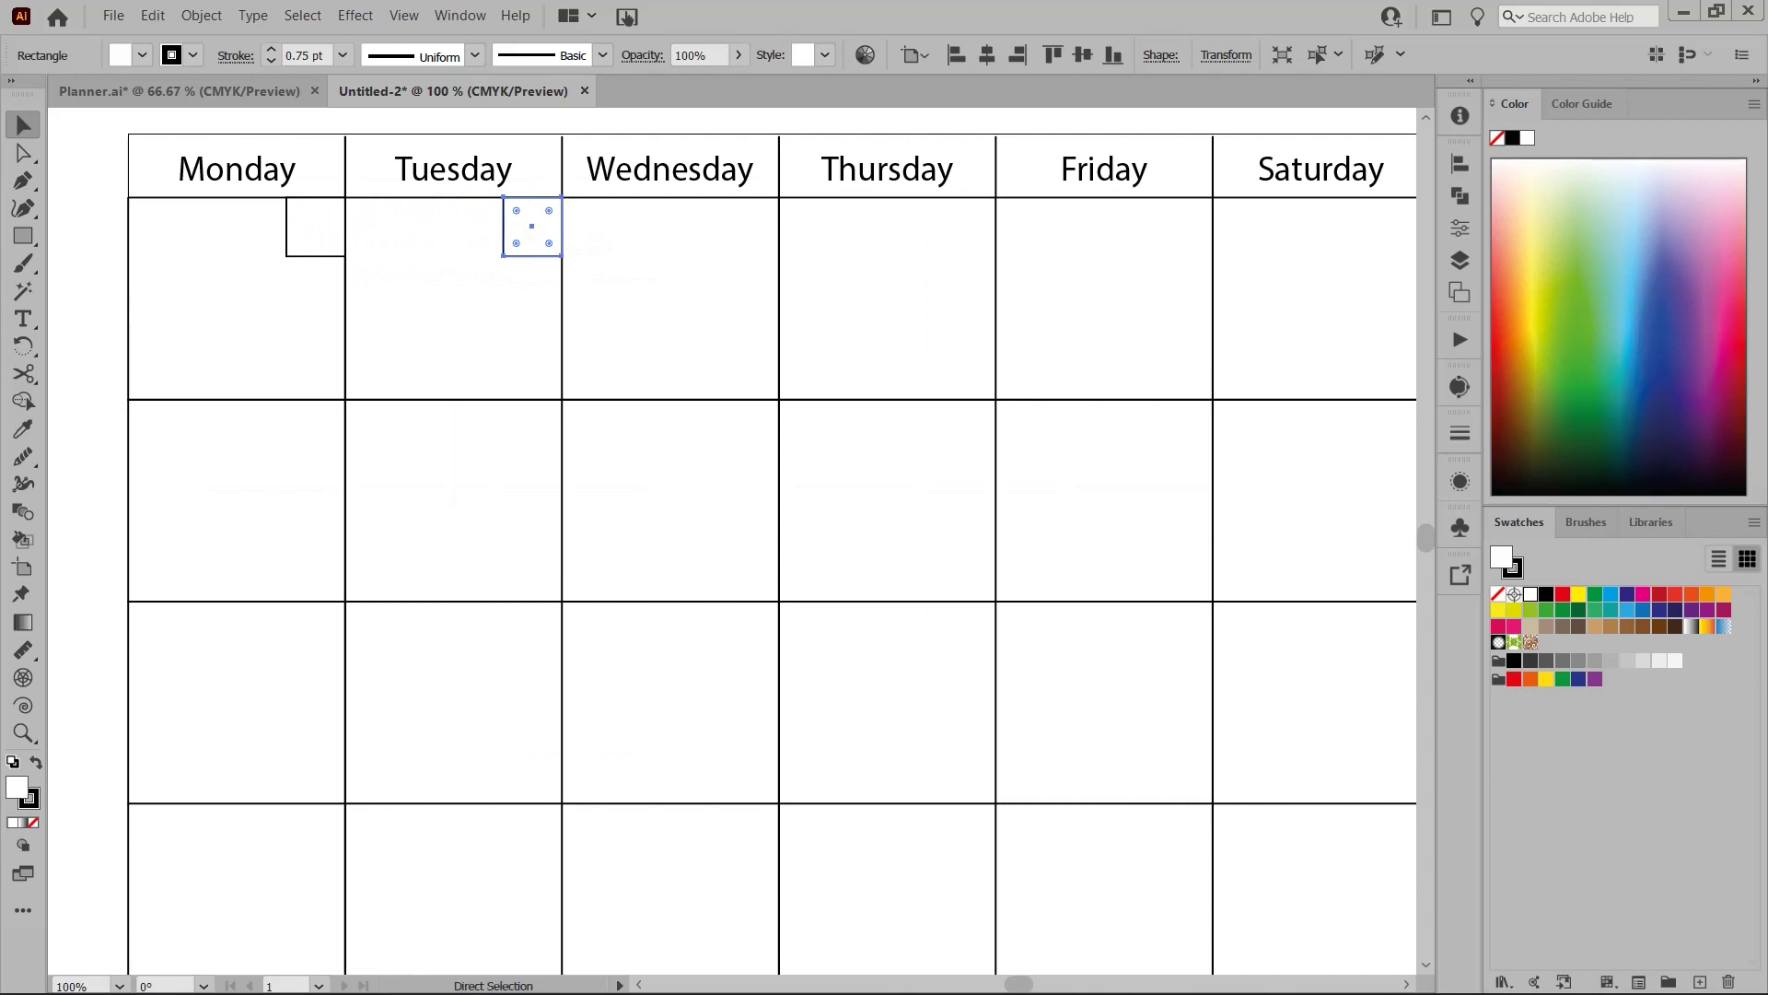
pyautogui.hotkey('ctrl', 'd')
pyautogui.hotkey('ctrl', 'd')
pyautogui.hotkey('ctrl', 'd')
pyautogui.hotkey('ctrl', 'd')
pyautogui.hotkey('ctrl', 'd')
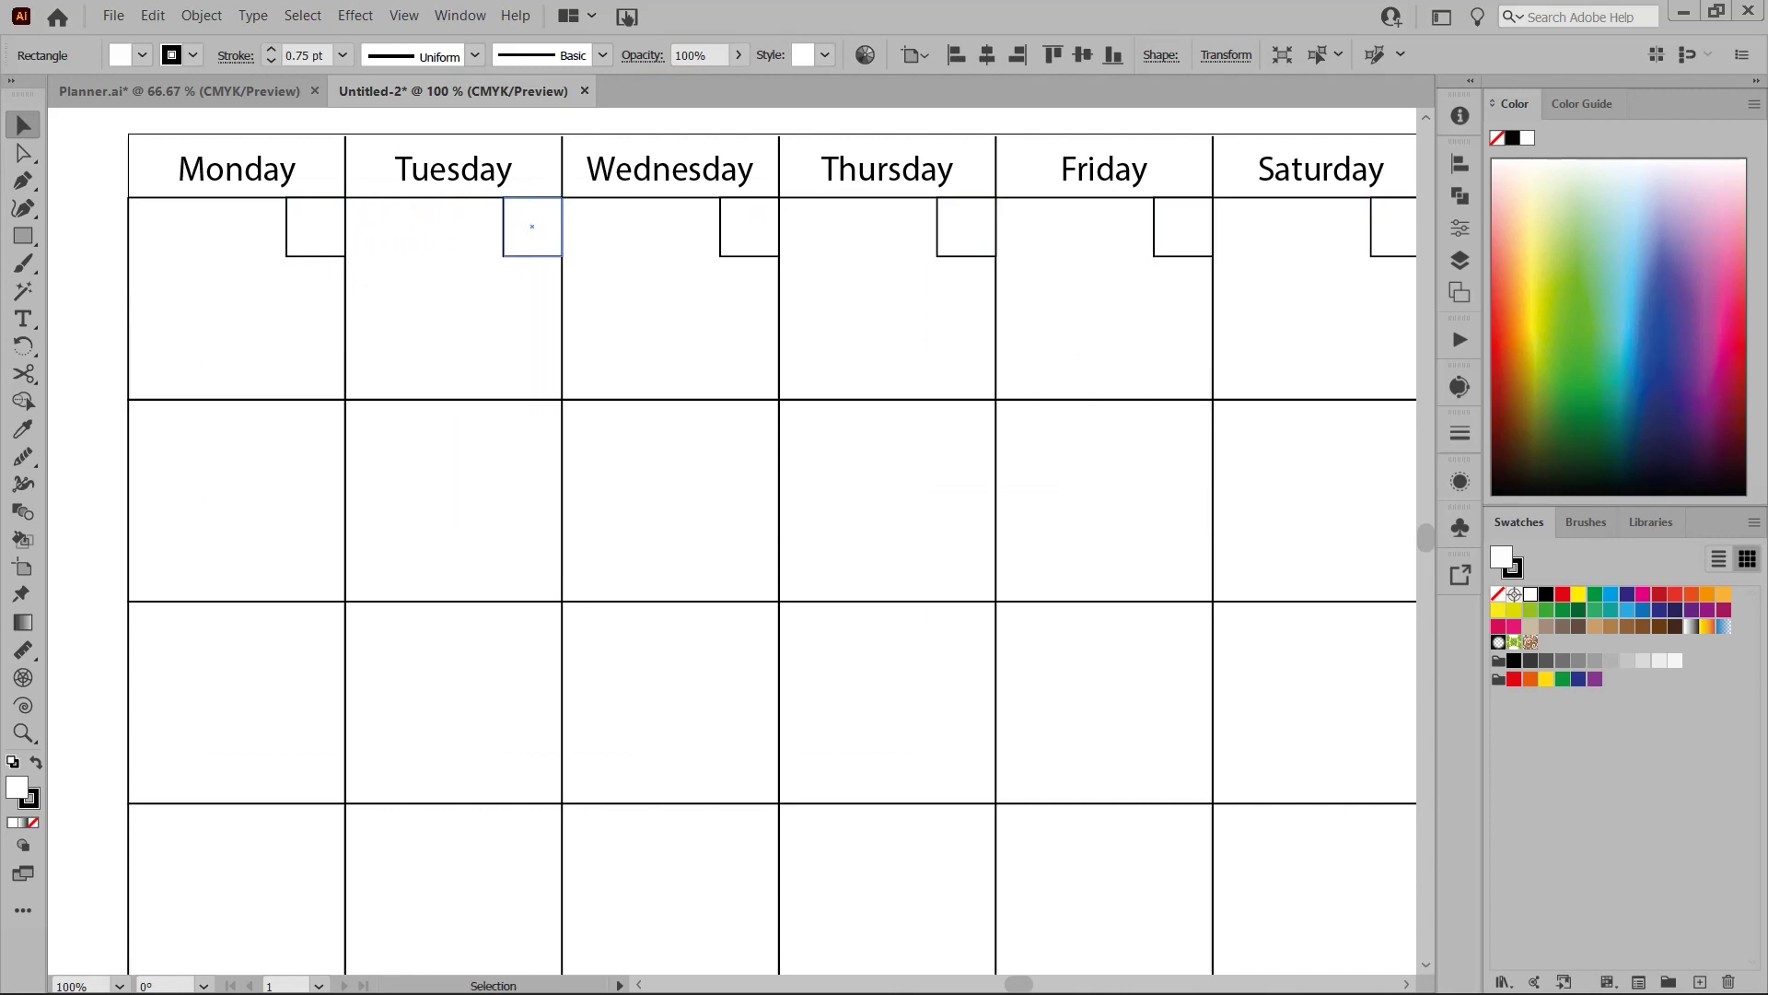
pyautogui.hotkey('ctrl', '-')
pyautogui.click(520, 306)
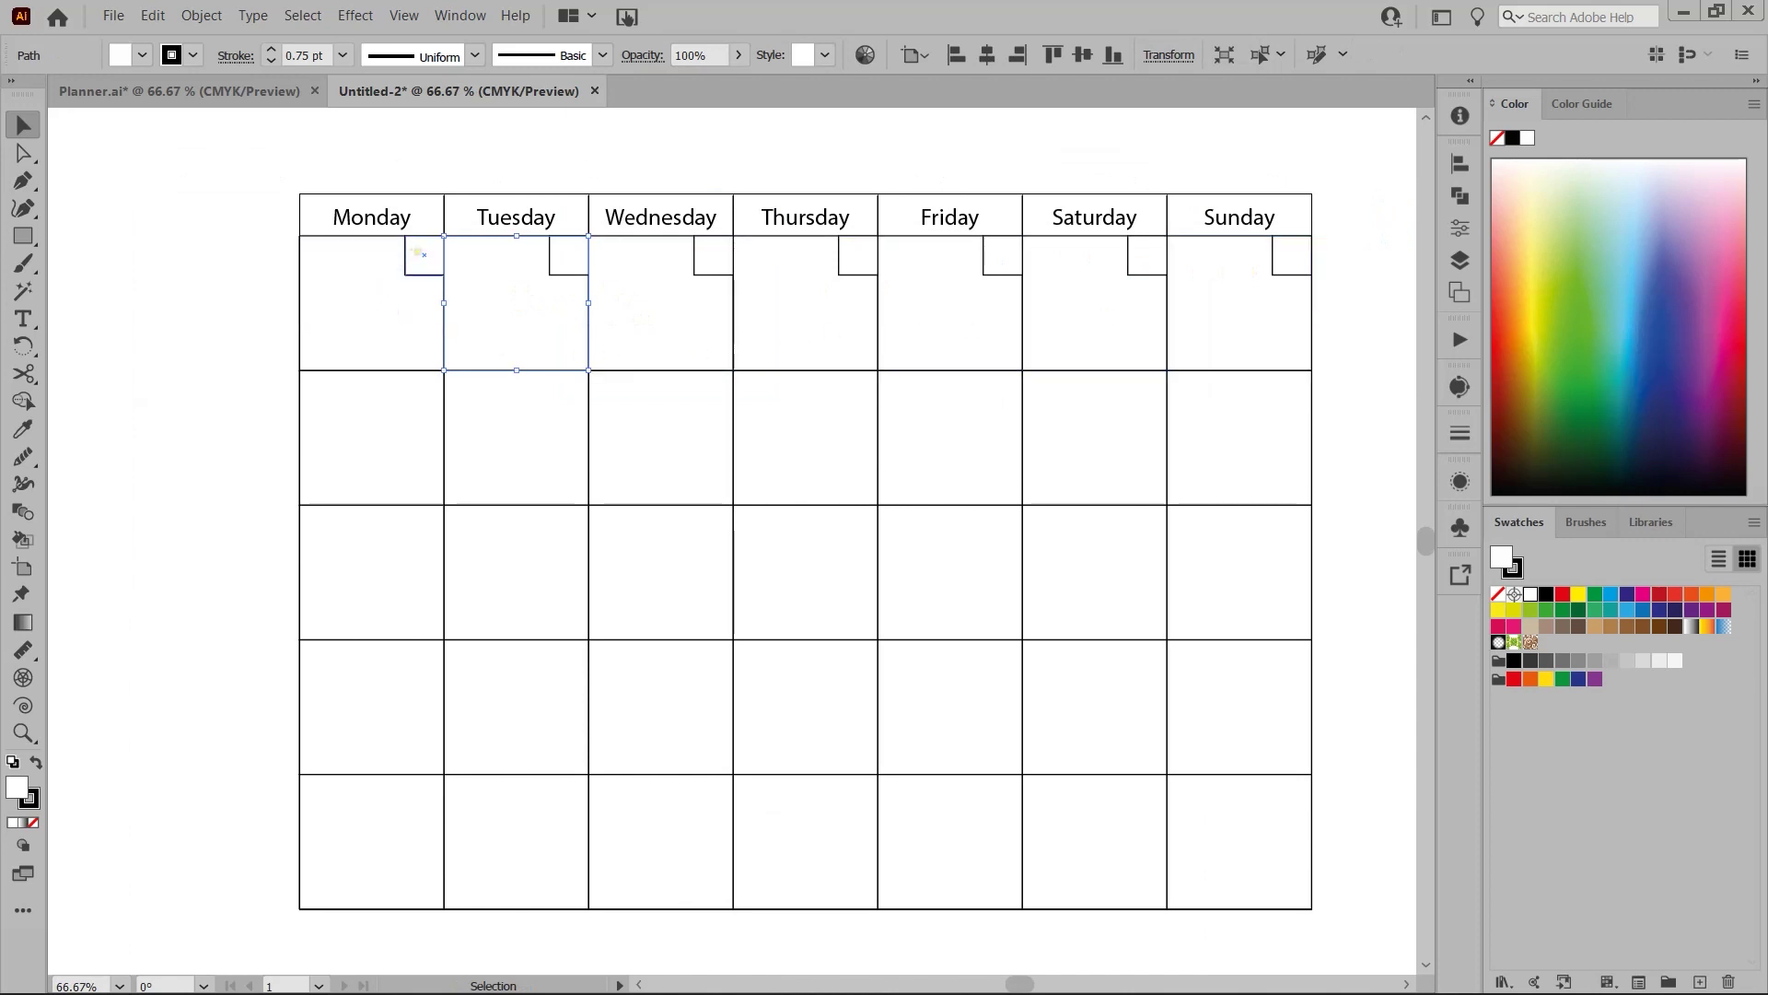
pyautogui.click(419, 254)
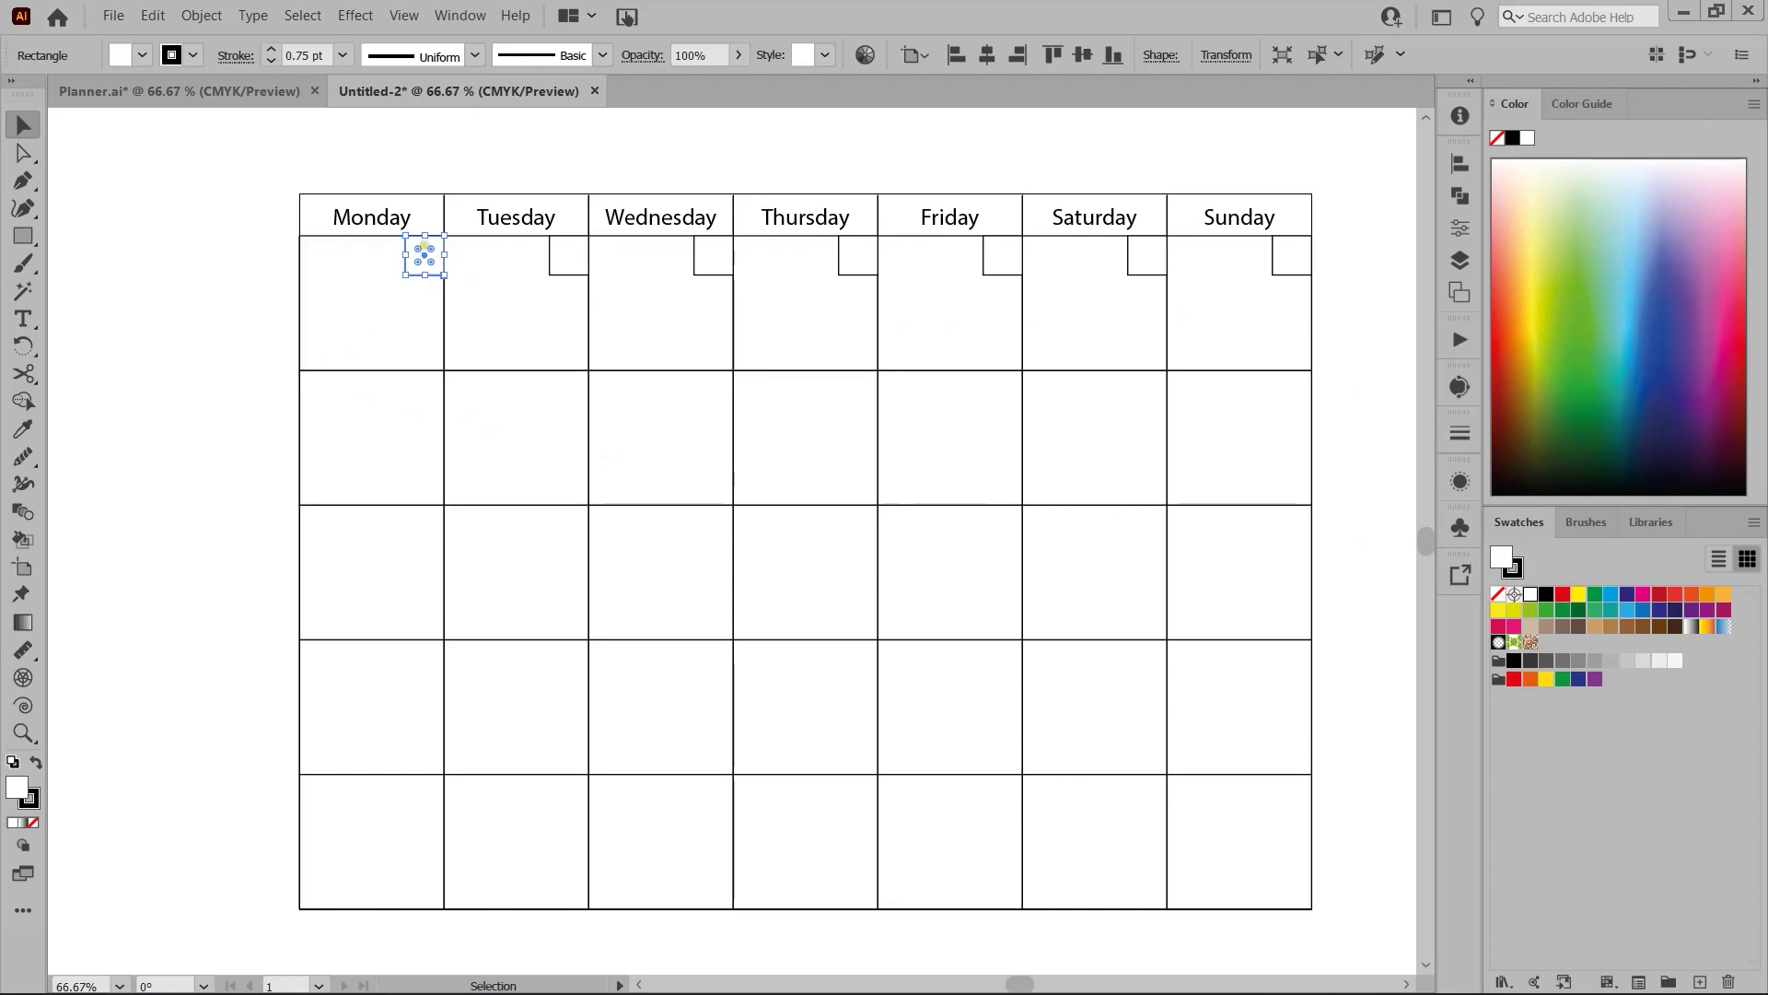
pyautogui.click(430, 300)
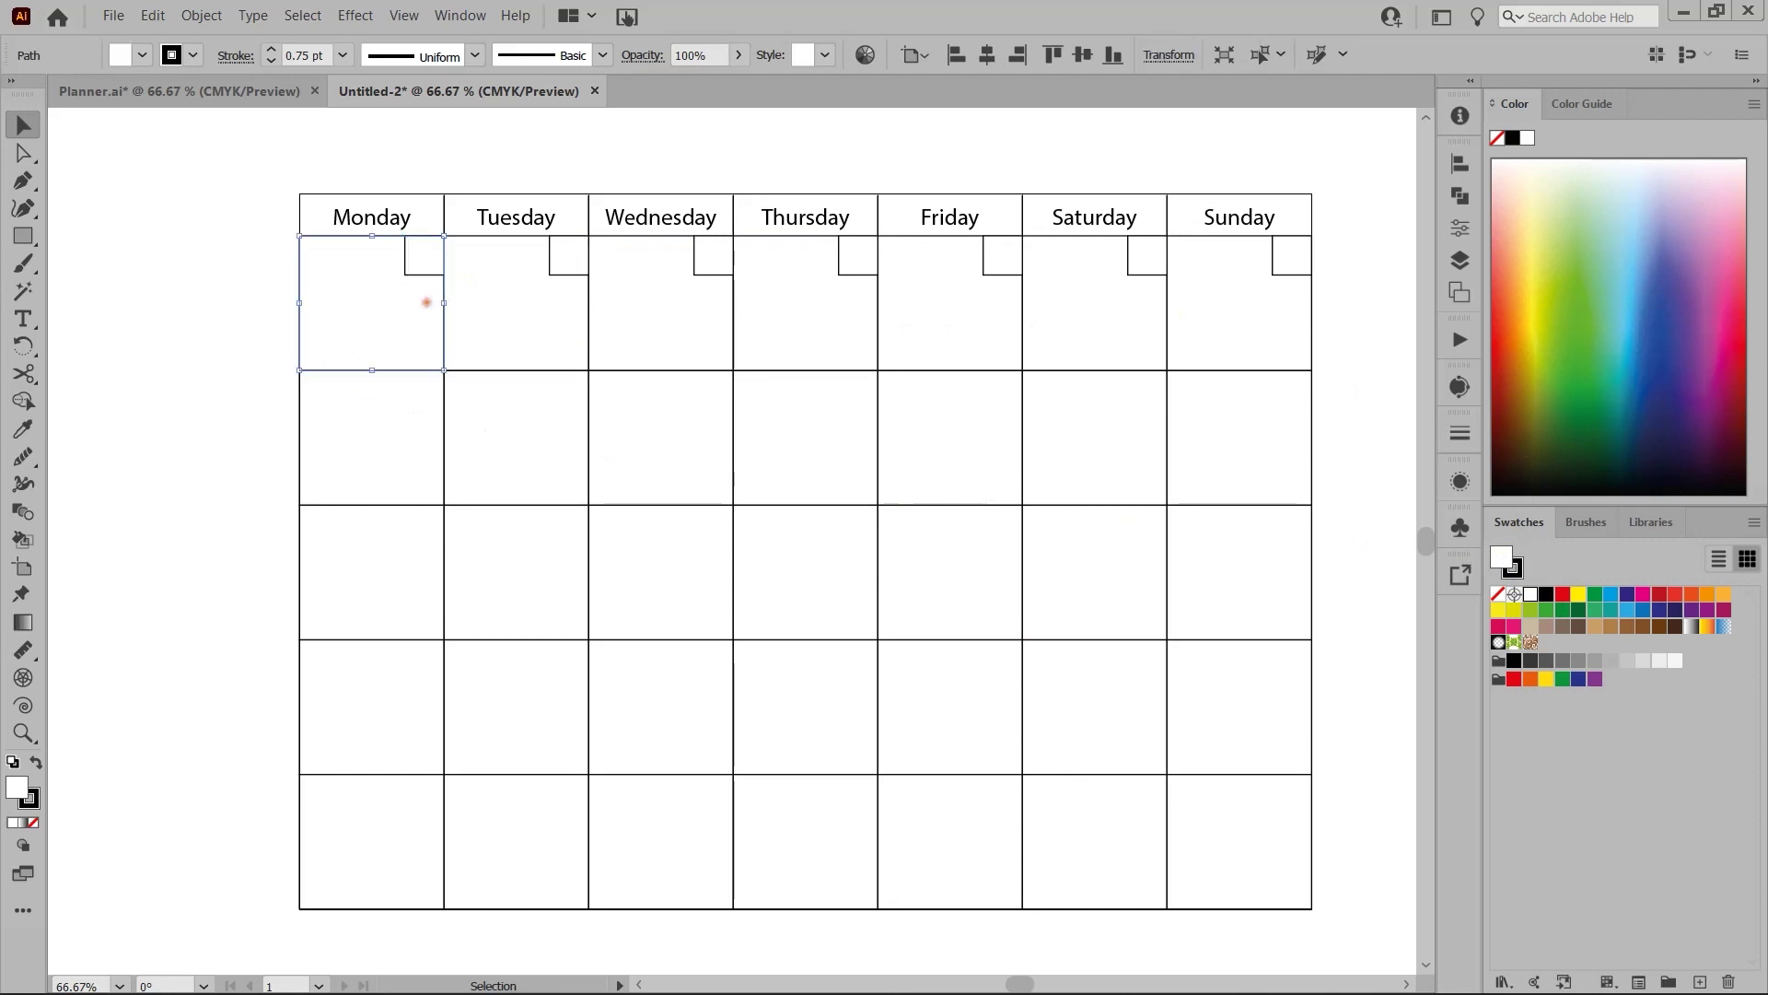
pyautogui.click(239, 85)
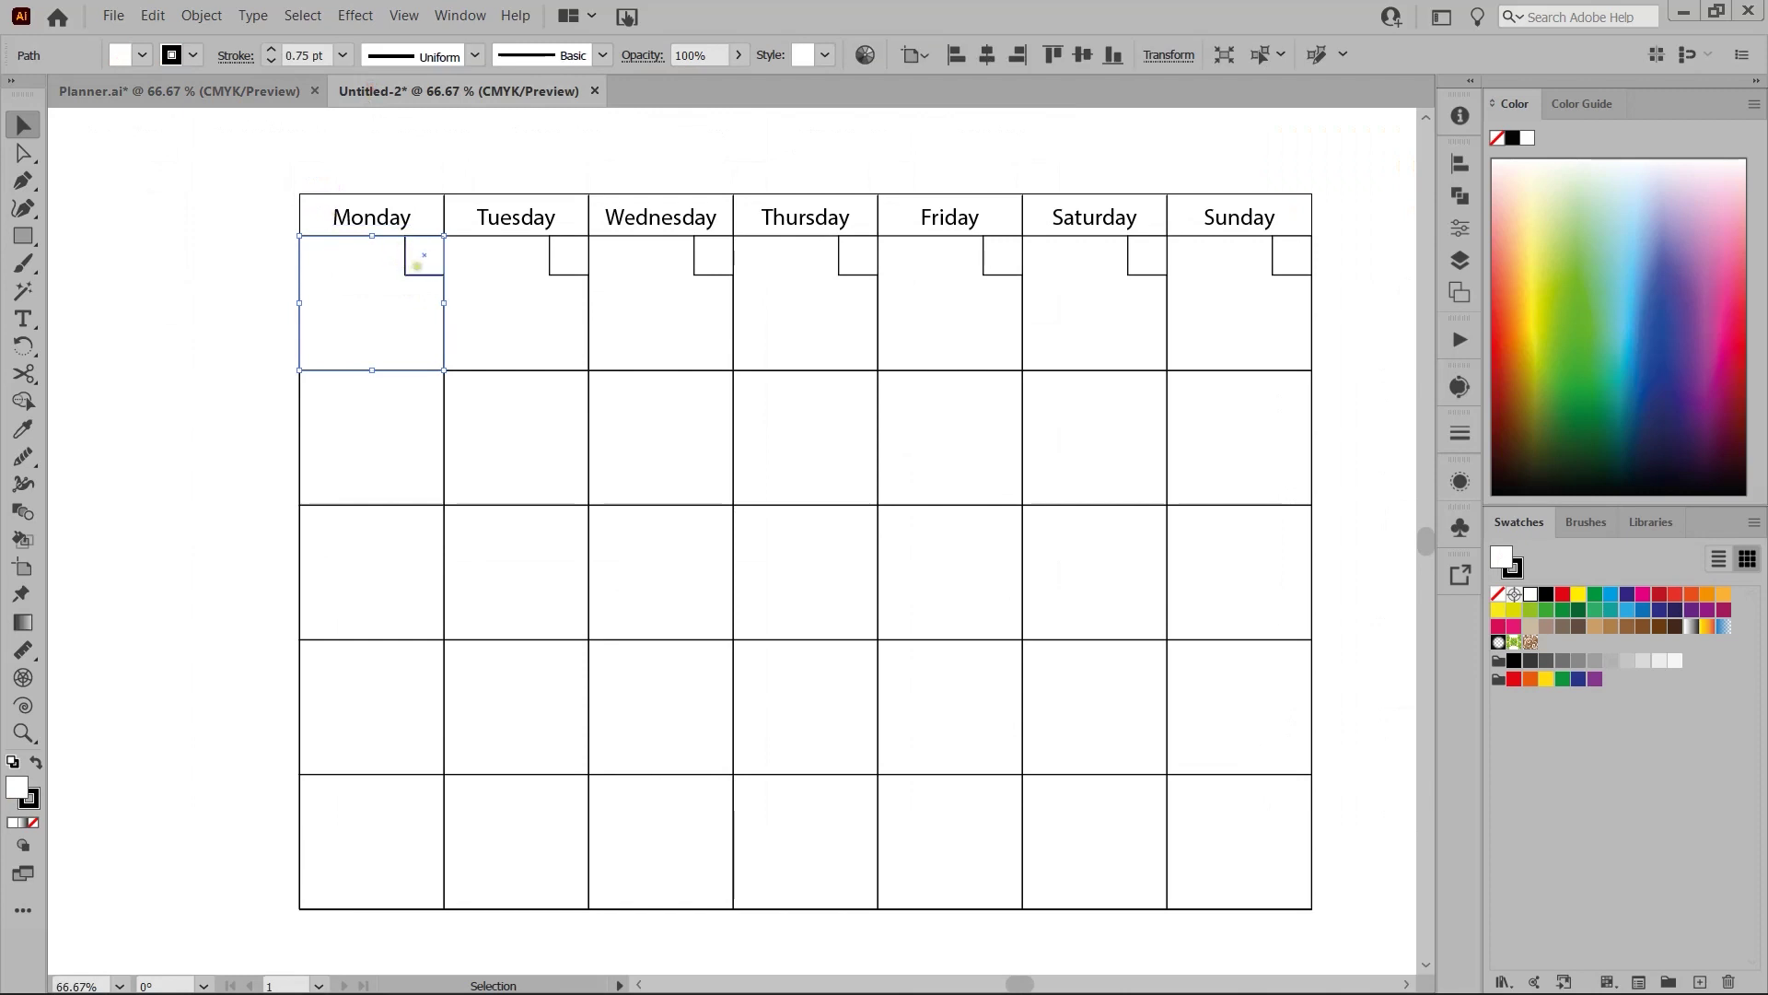
# - Select the seven first-row date boxes, duplicate them into the second row, and repeat the copy down through the fifth row
pyautogui.click(417, 260)
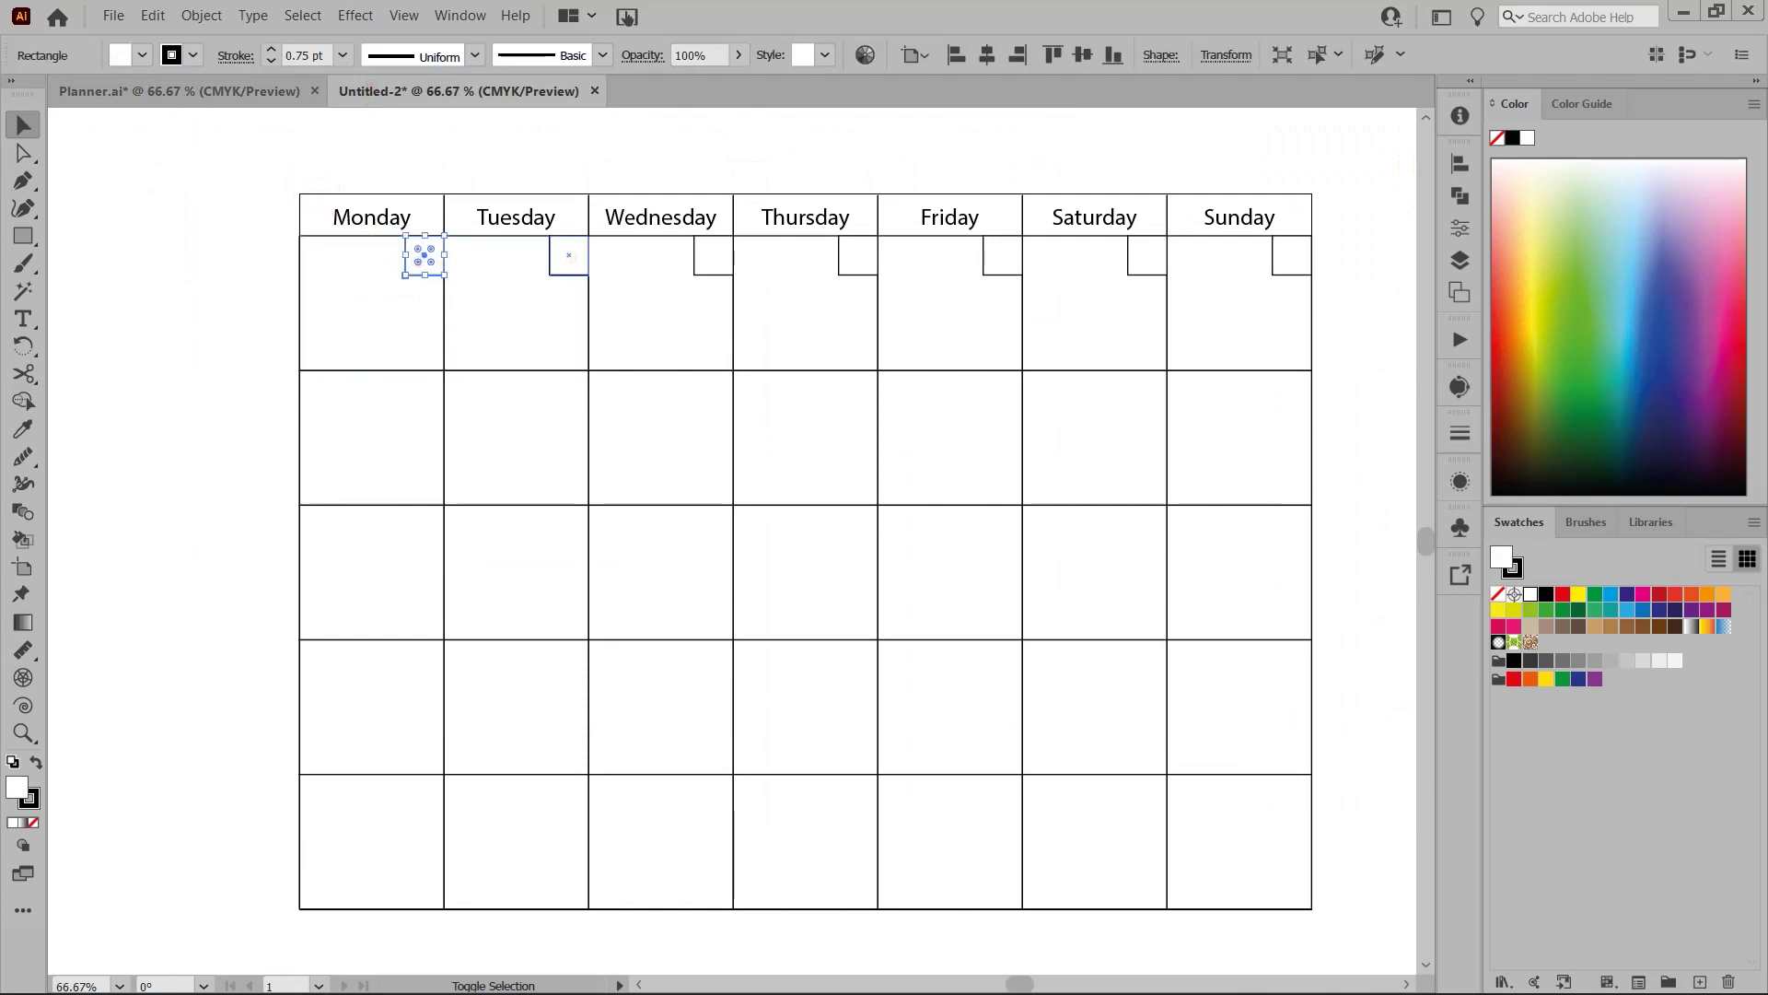
pyautogui.keyDown('shift'); pyautogui.click(566, 259); pyautogui.keyUp('shift')
pyautogui.keyDown('shift'); pyautogui.click(711, 255); pyautogui.keyUp('shift')
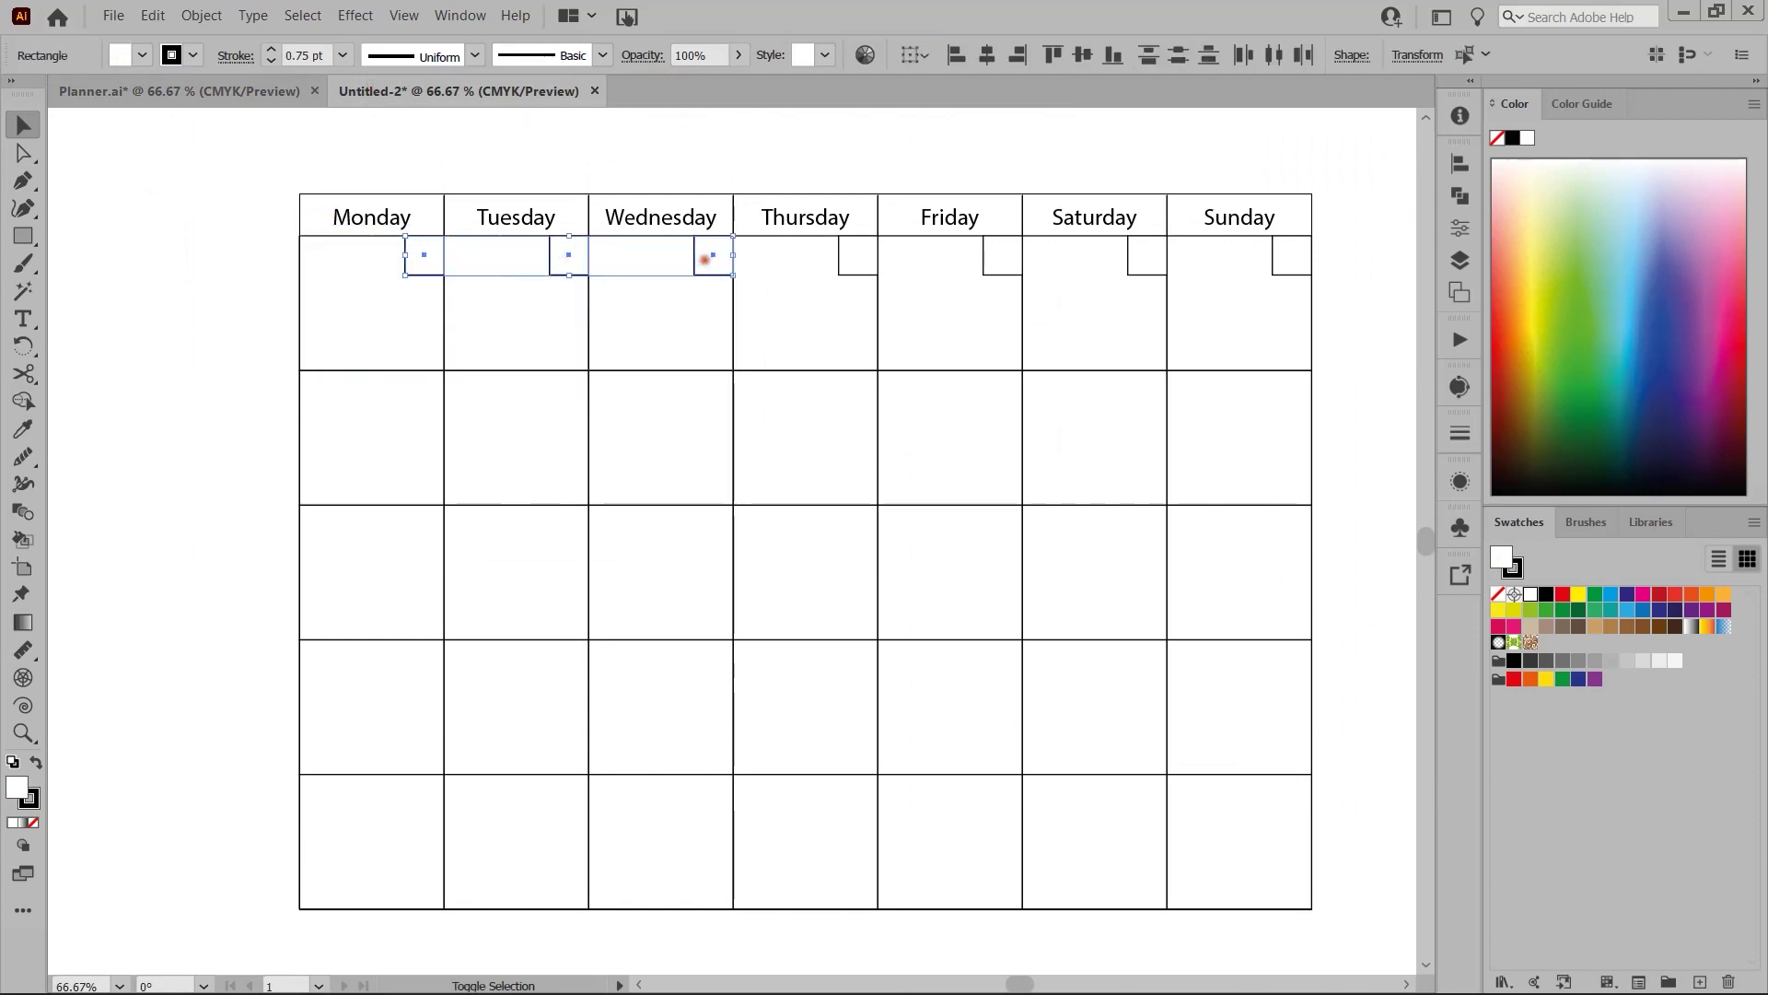
pyautogui.keyDown('shift'); pyautogui.click(856, 257); pyautogui.keyUp('shift')
pyautogui.keyDown('shift'); pyautogui.click(993, 260); pyautogui.keyUp('shift')
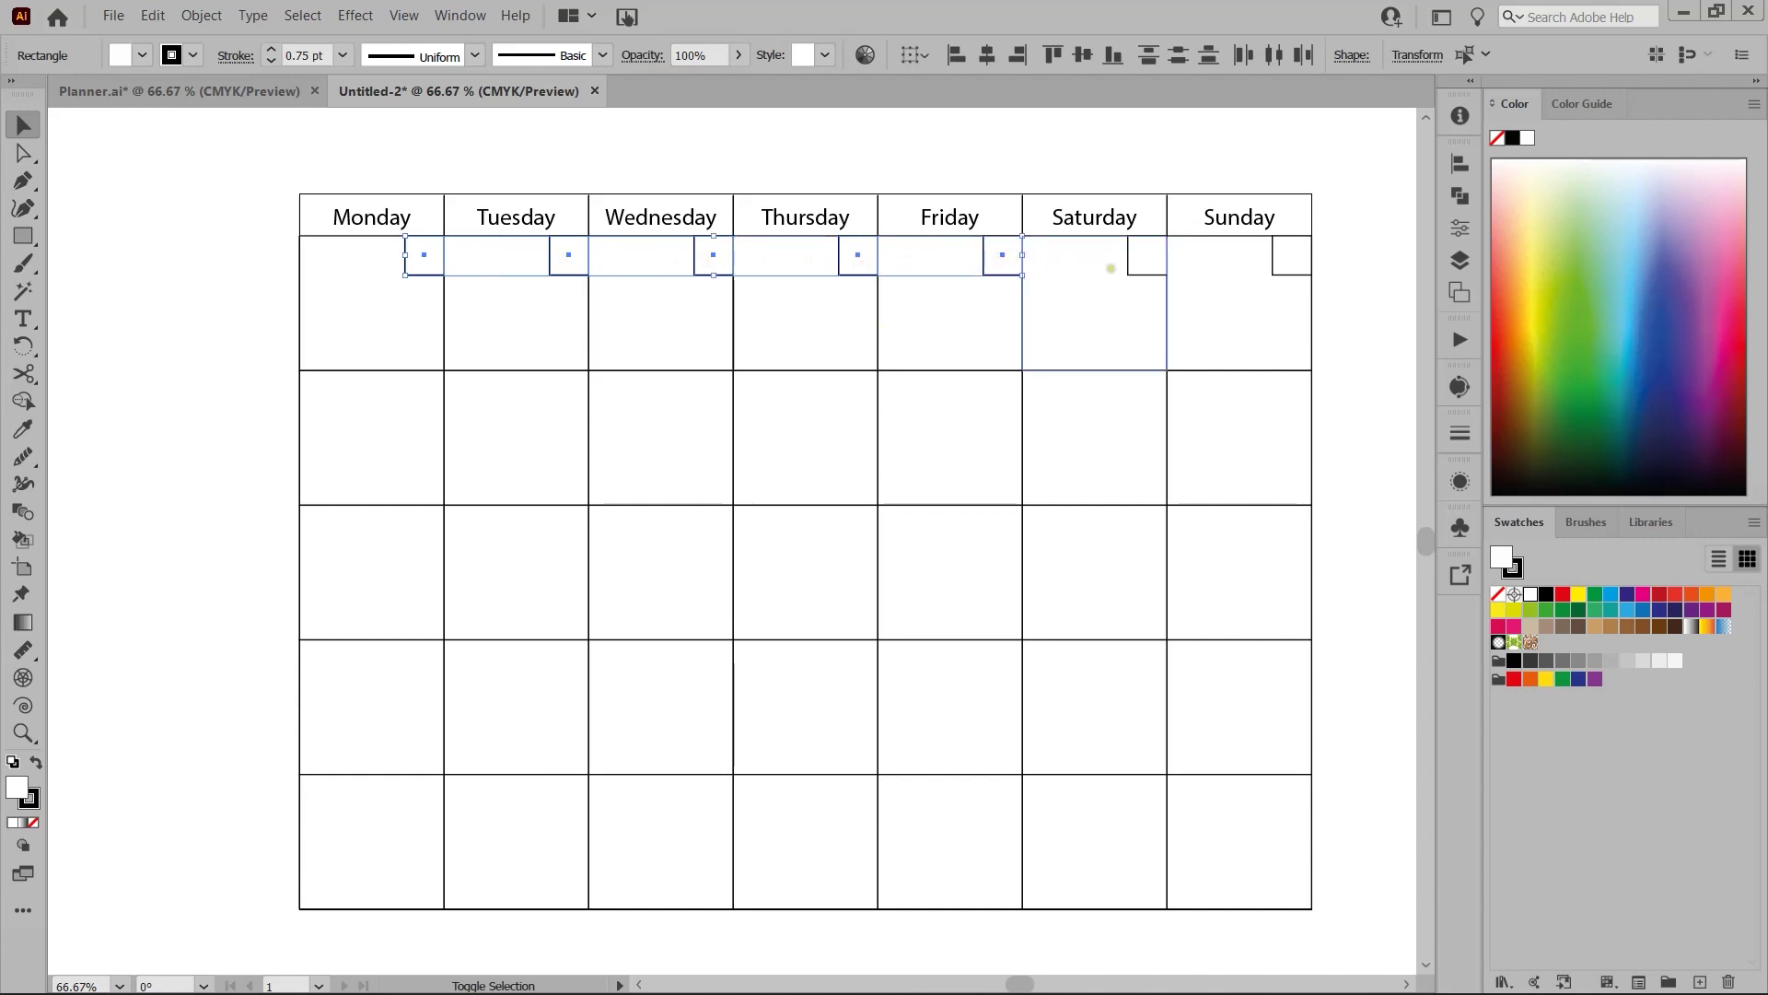
pyautogui.keyDown('shift'); pyautogui.click(1140, 258); pyautogui.keyUp('shift')
pyautogui.keyDown('shift'); pyautogui.click(1274, 259); pyautogui.keyUp('shift')
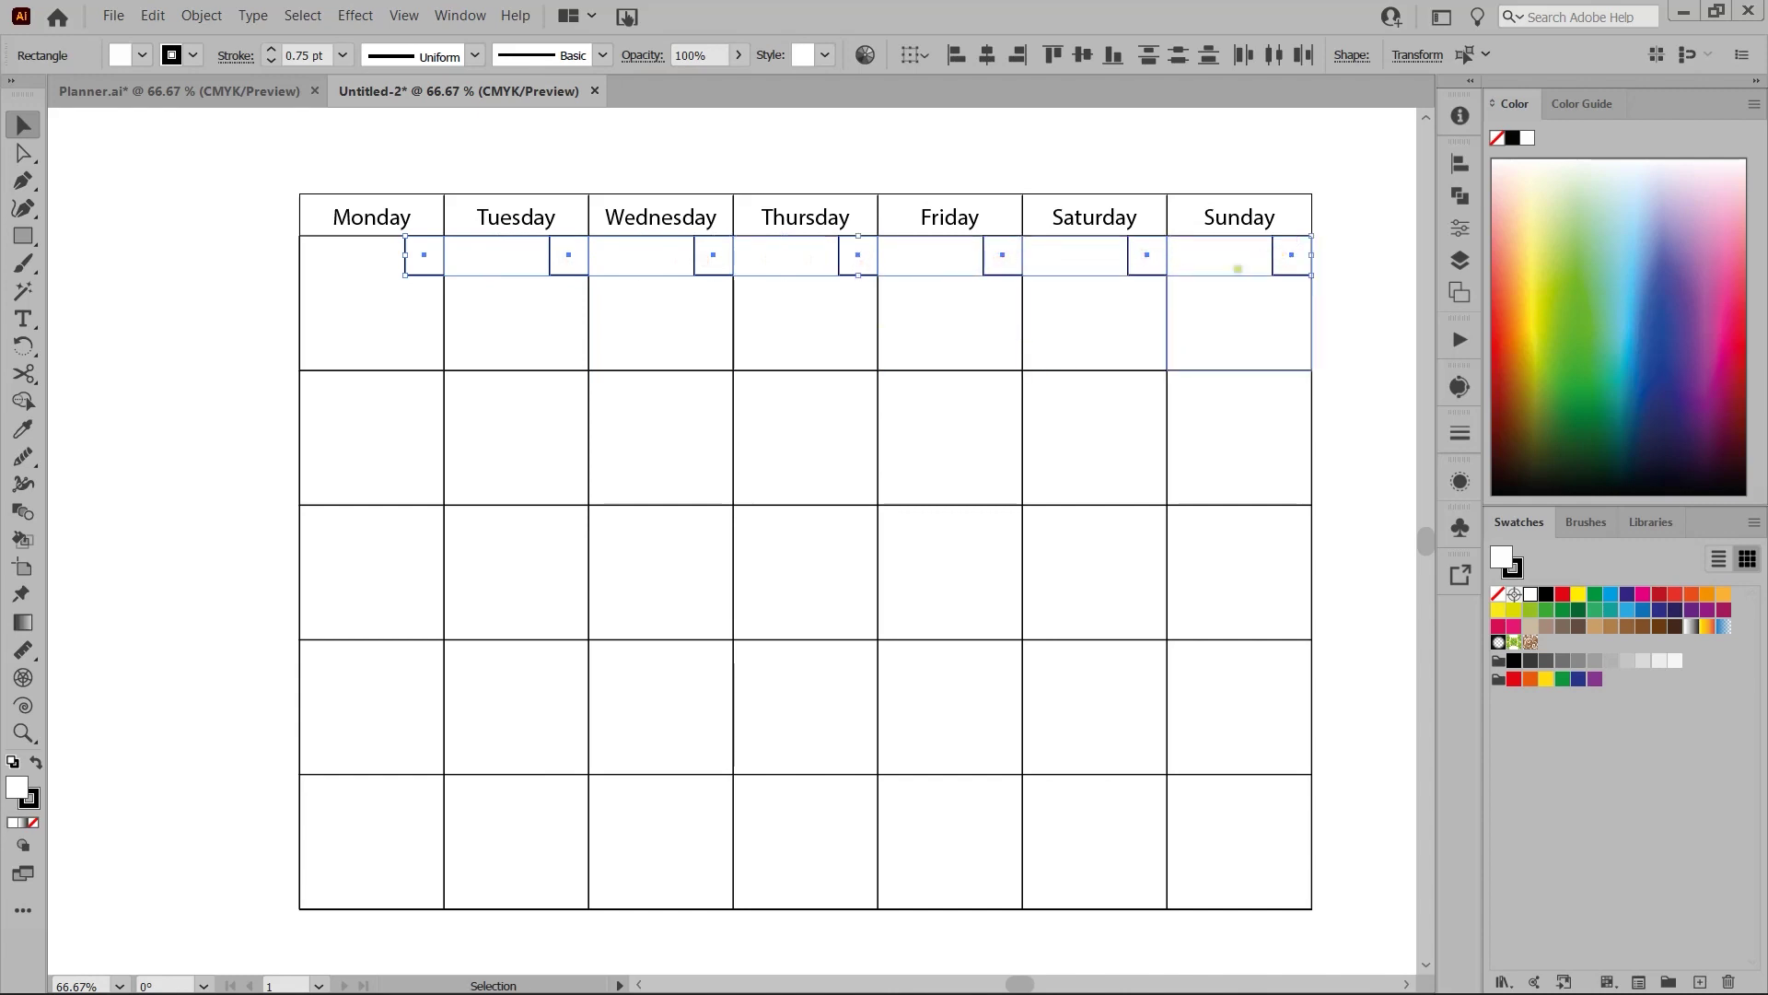
pyautogui.moveTo(858, 254); pyautogui.dragTo(859, 389)
pyautogui.hotkey('ctrl', 'd')
pyautogui.hotkey('ctrl', 'd')
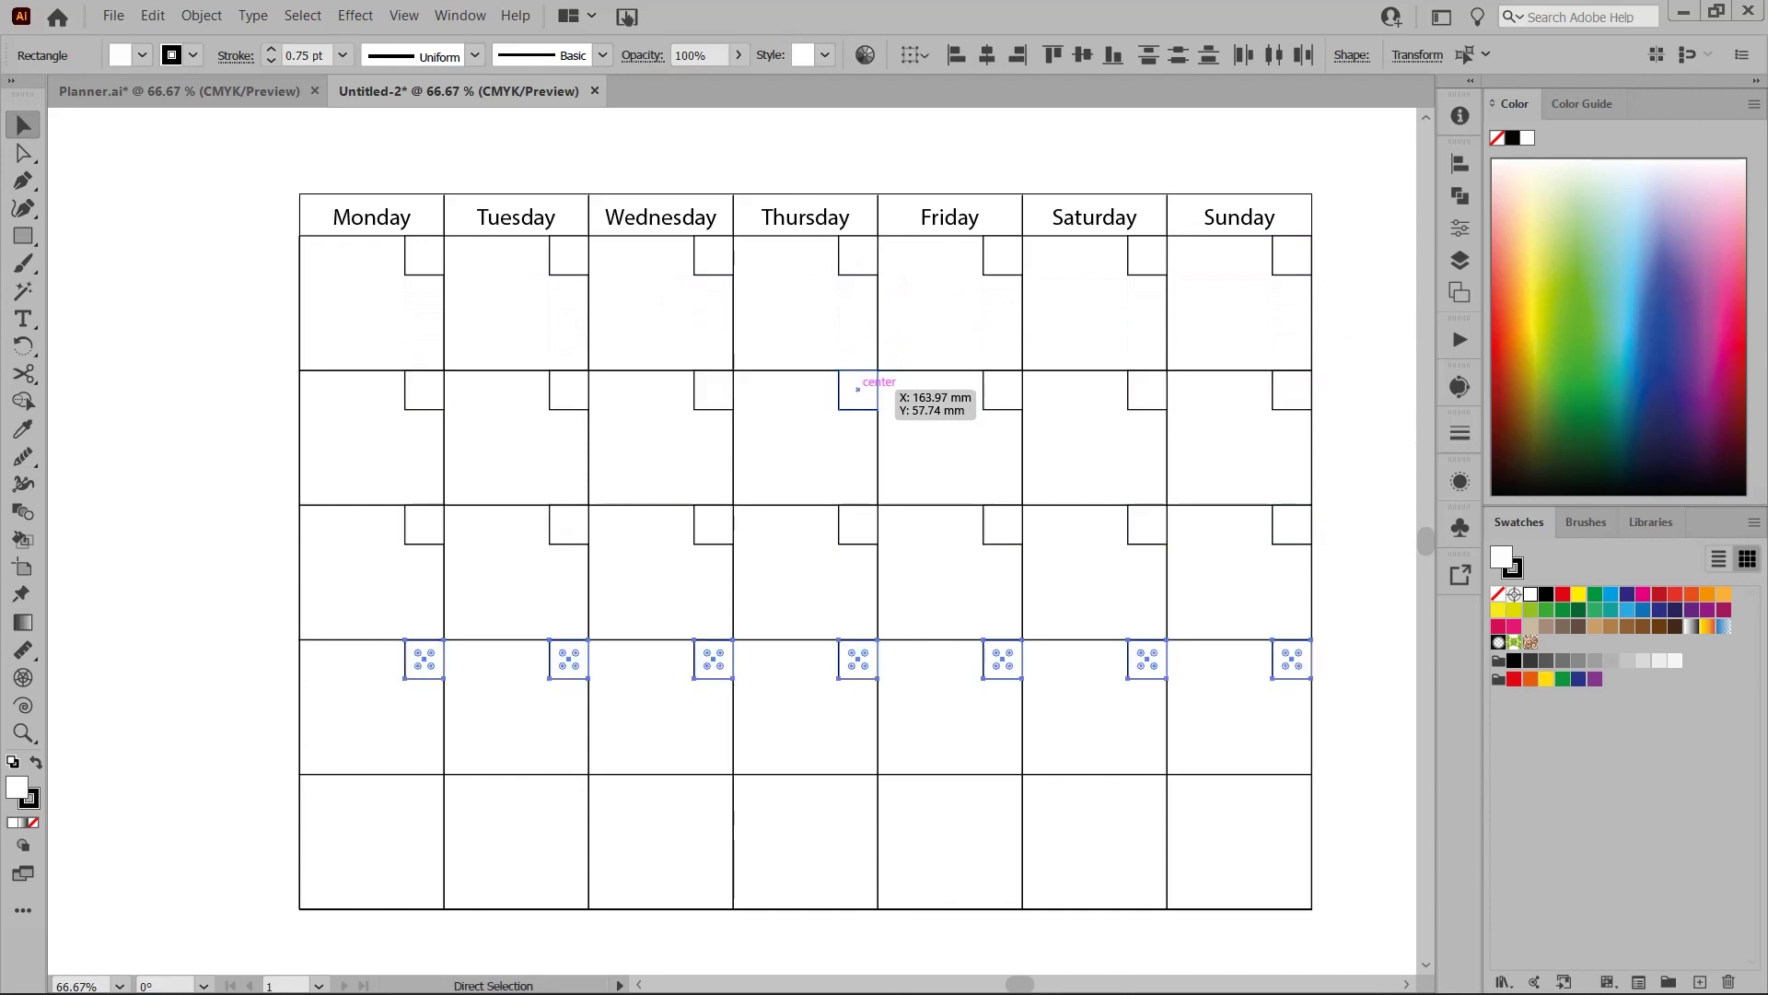
pyautogui.hotkey('ctrl', 'd')
pyautogui.click(818, 420)
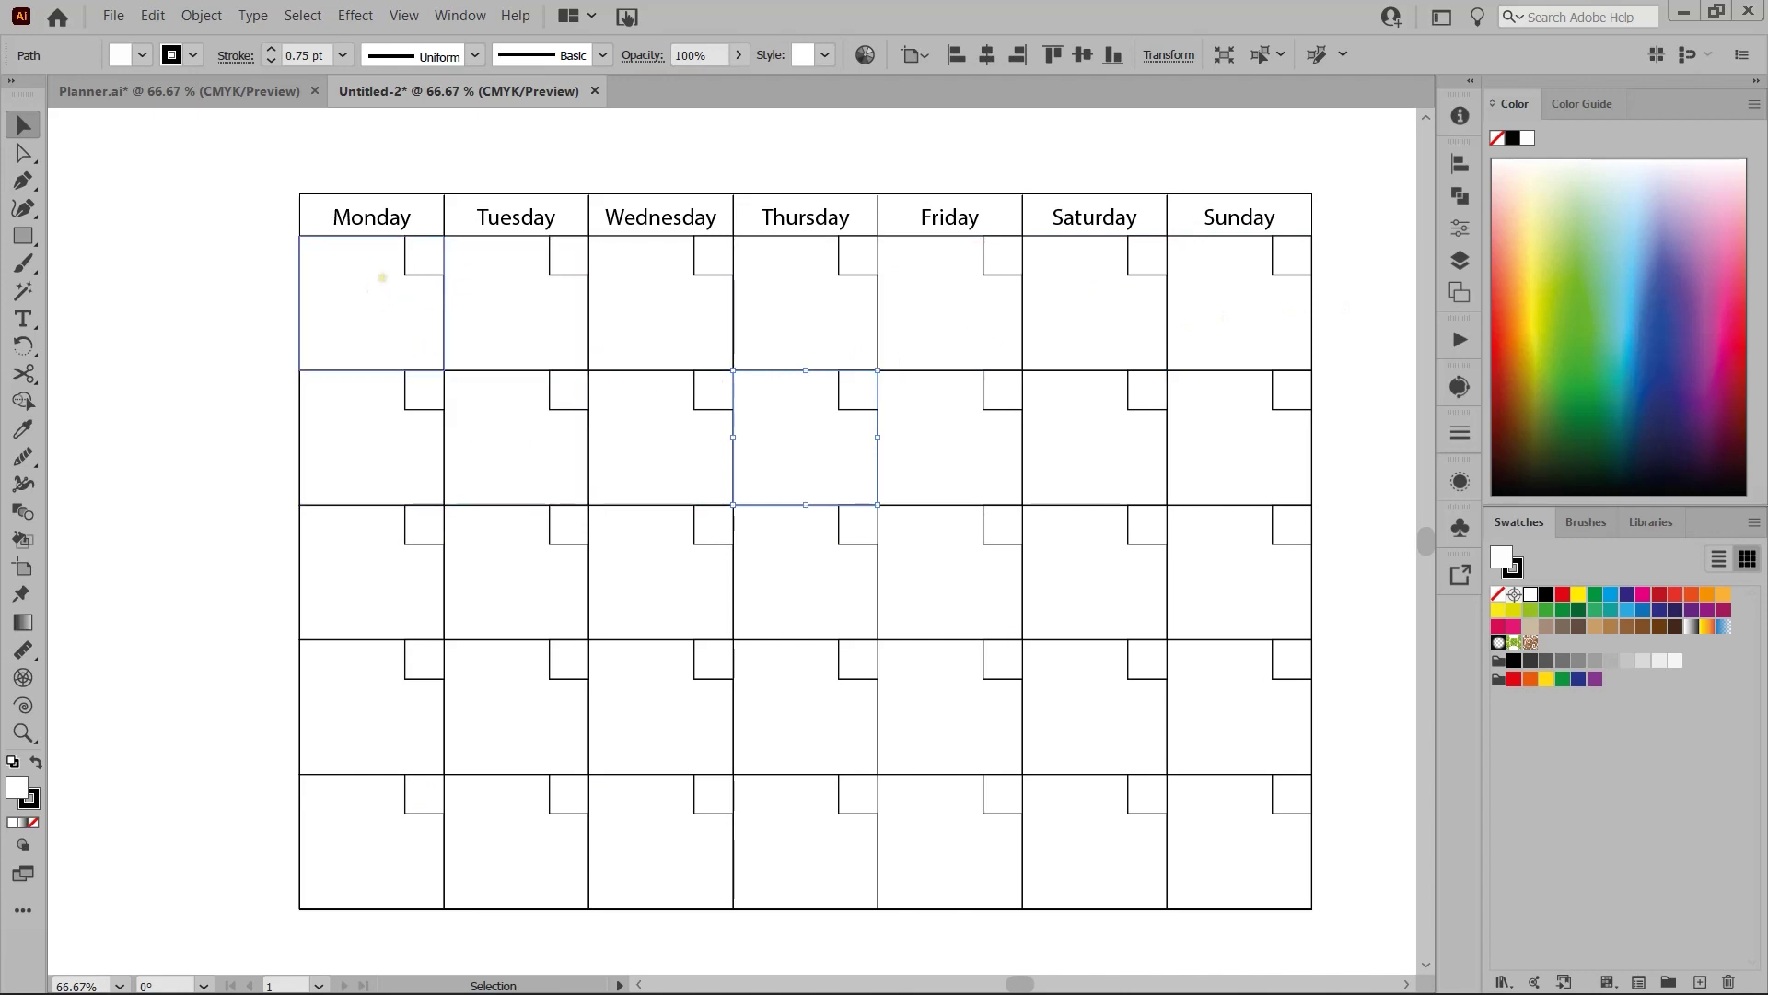
# - Start a Drop Shadow effect on the first Monday date box in Multiply mode and set its opacity to 57%
pyautogui.click(410, 264)
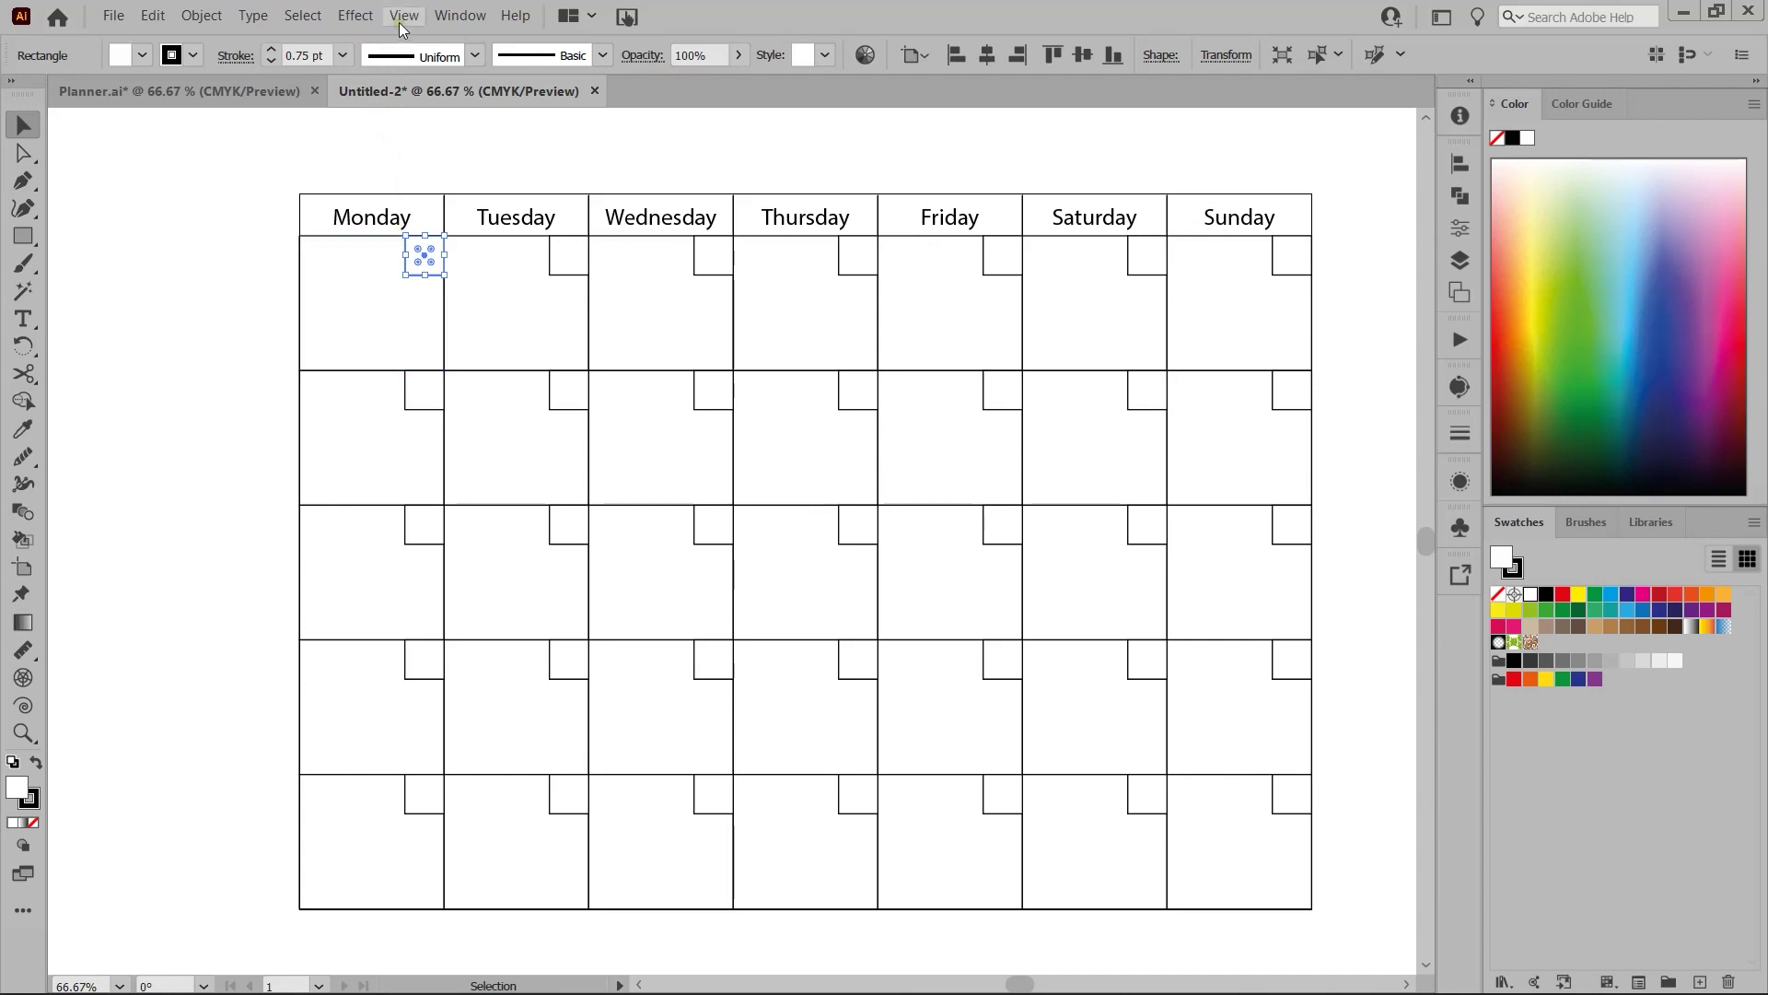
pyautogui.click(356, 16)
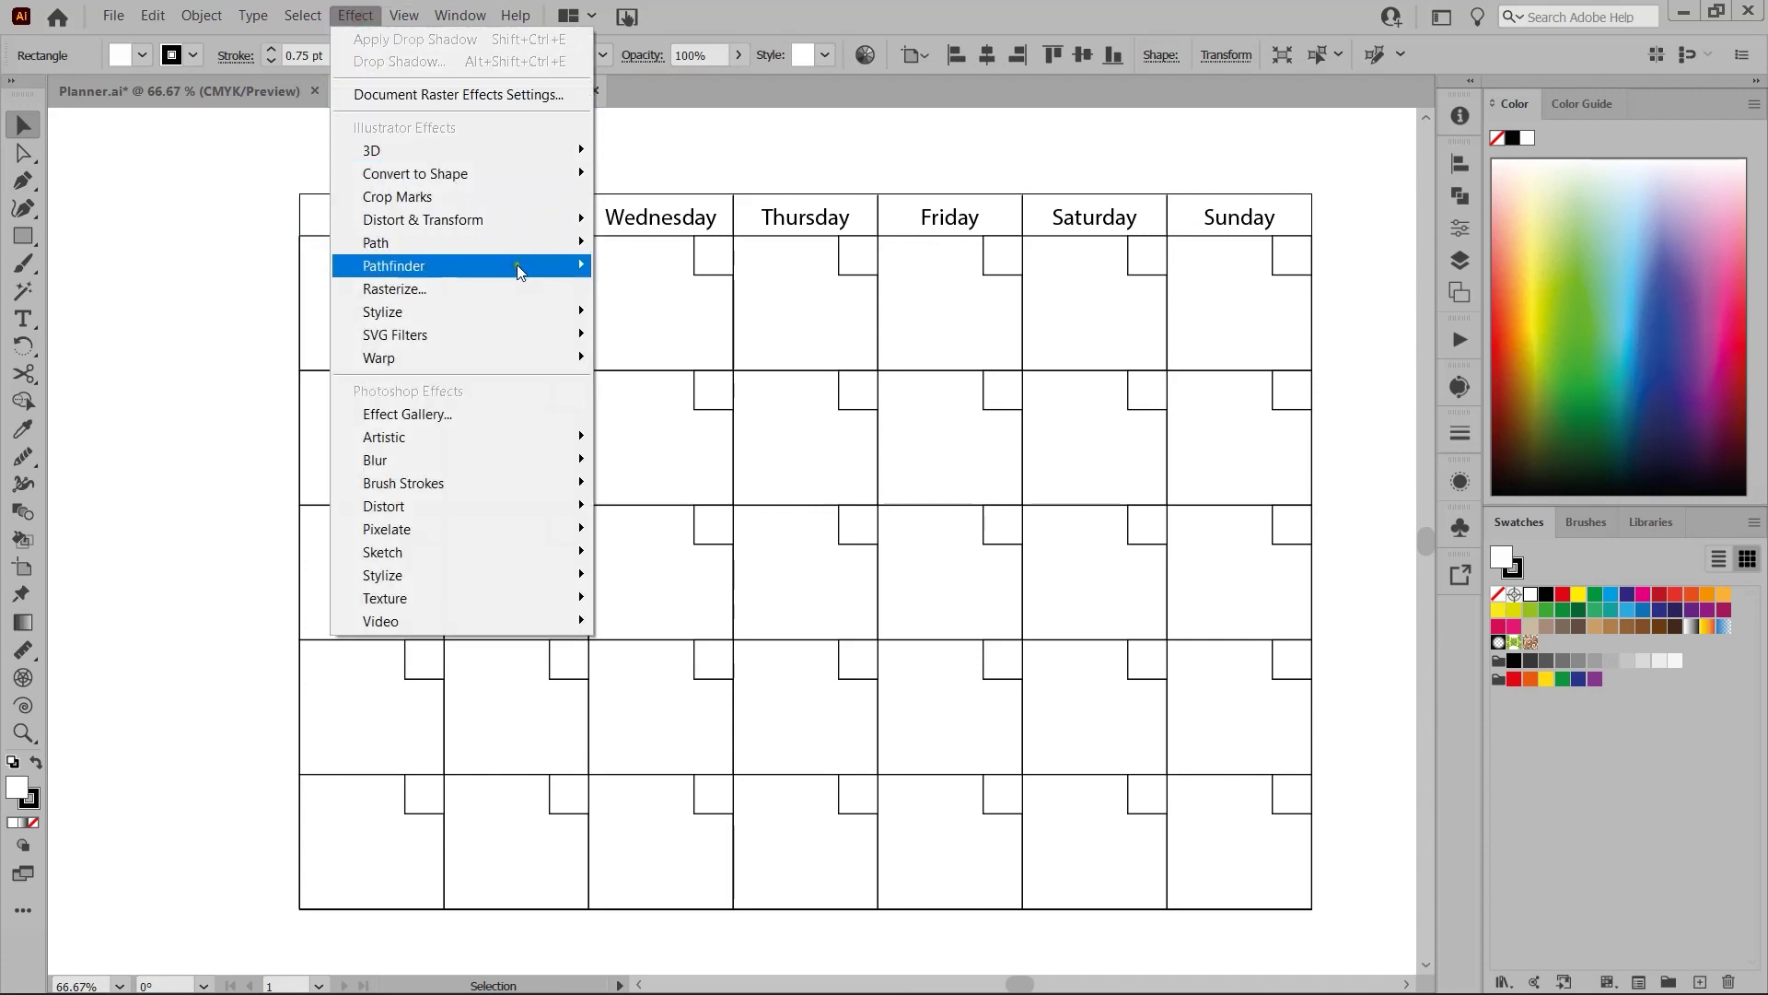
pyautogui.moveTo(576, 311)
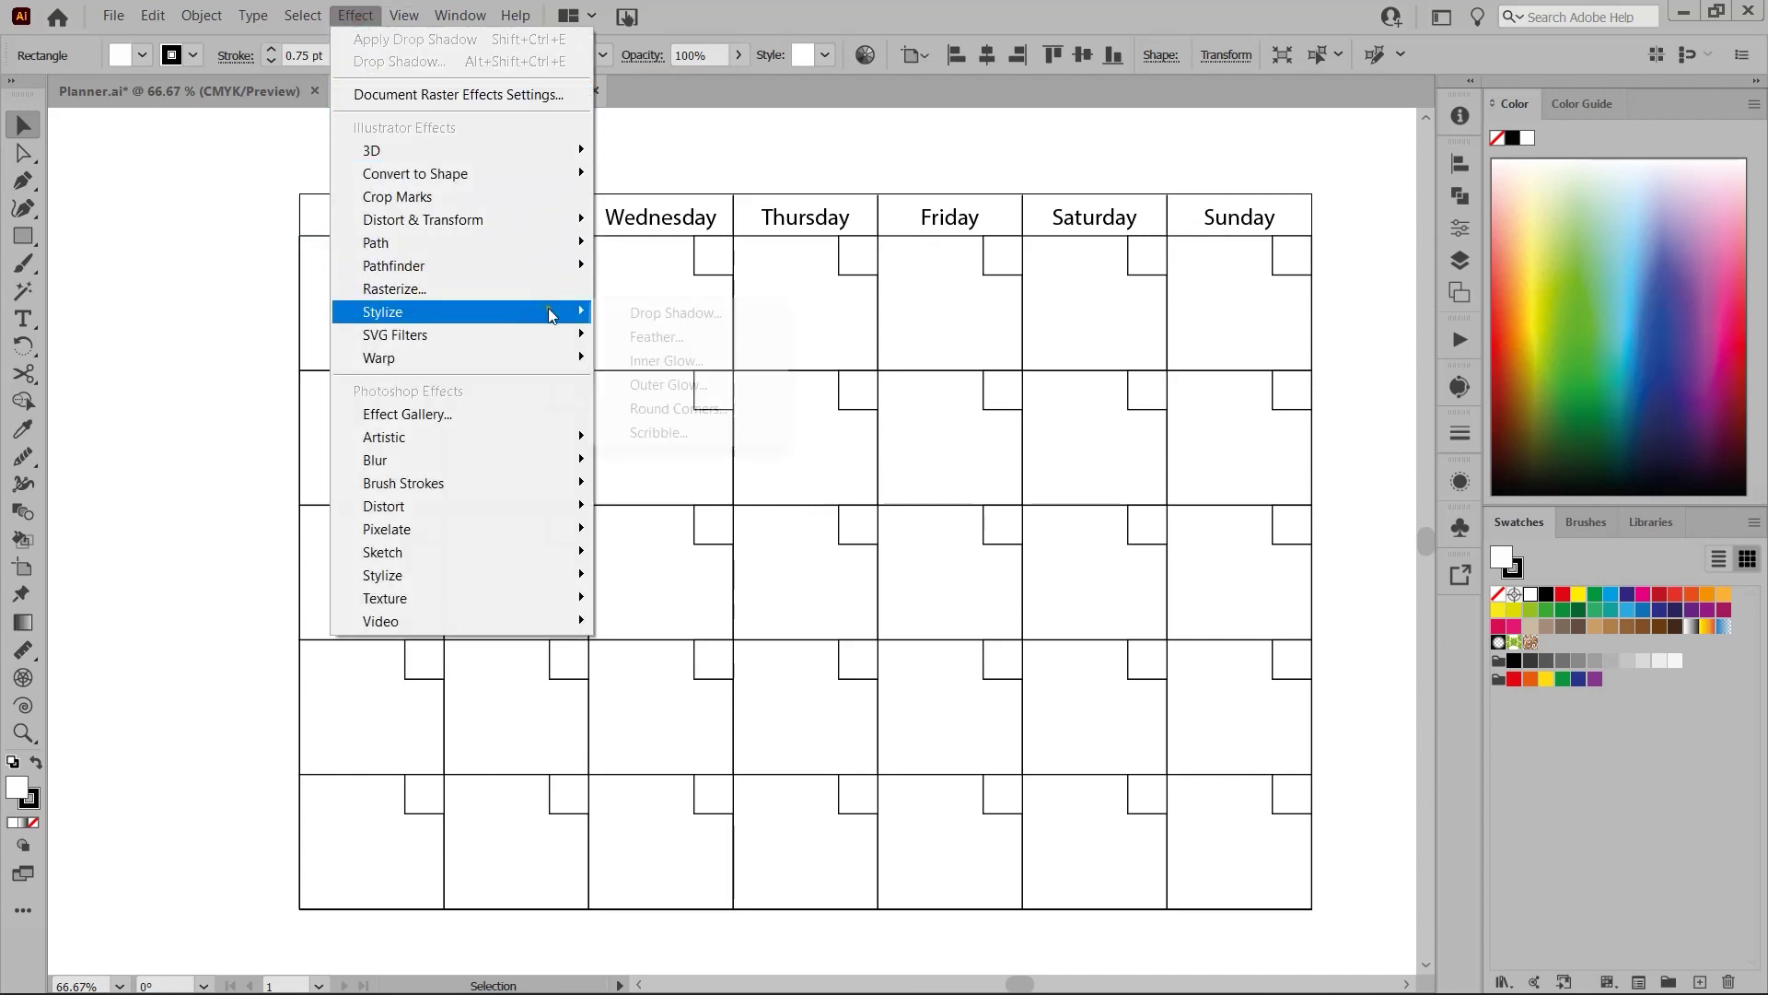
pyautogui.click(637, 313)
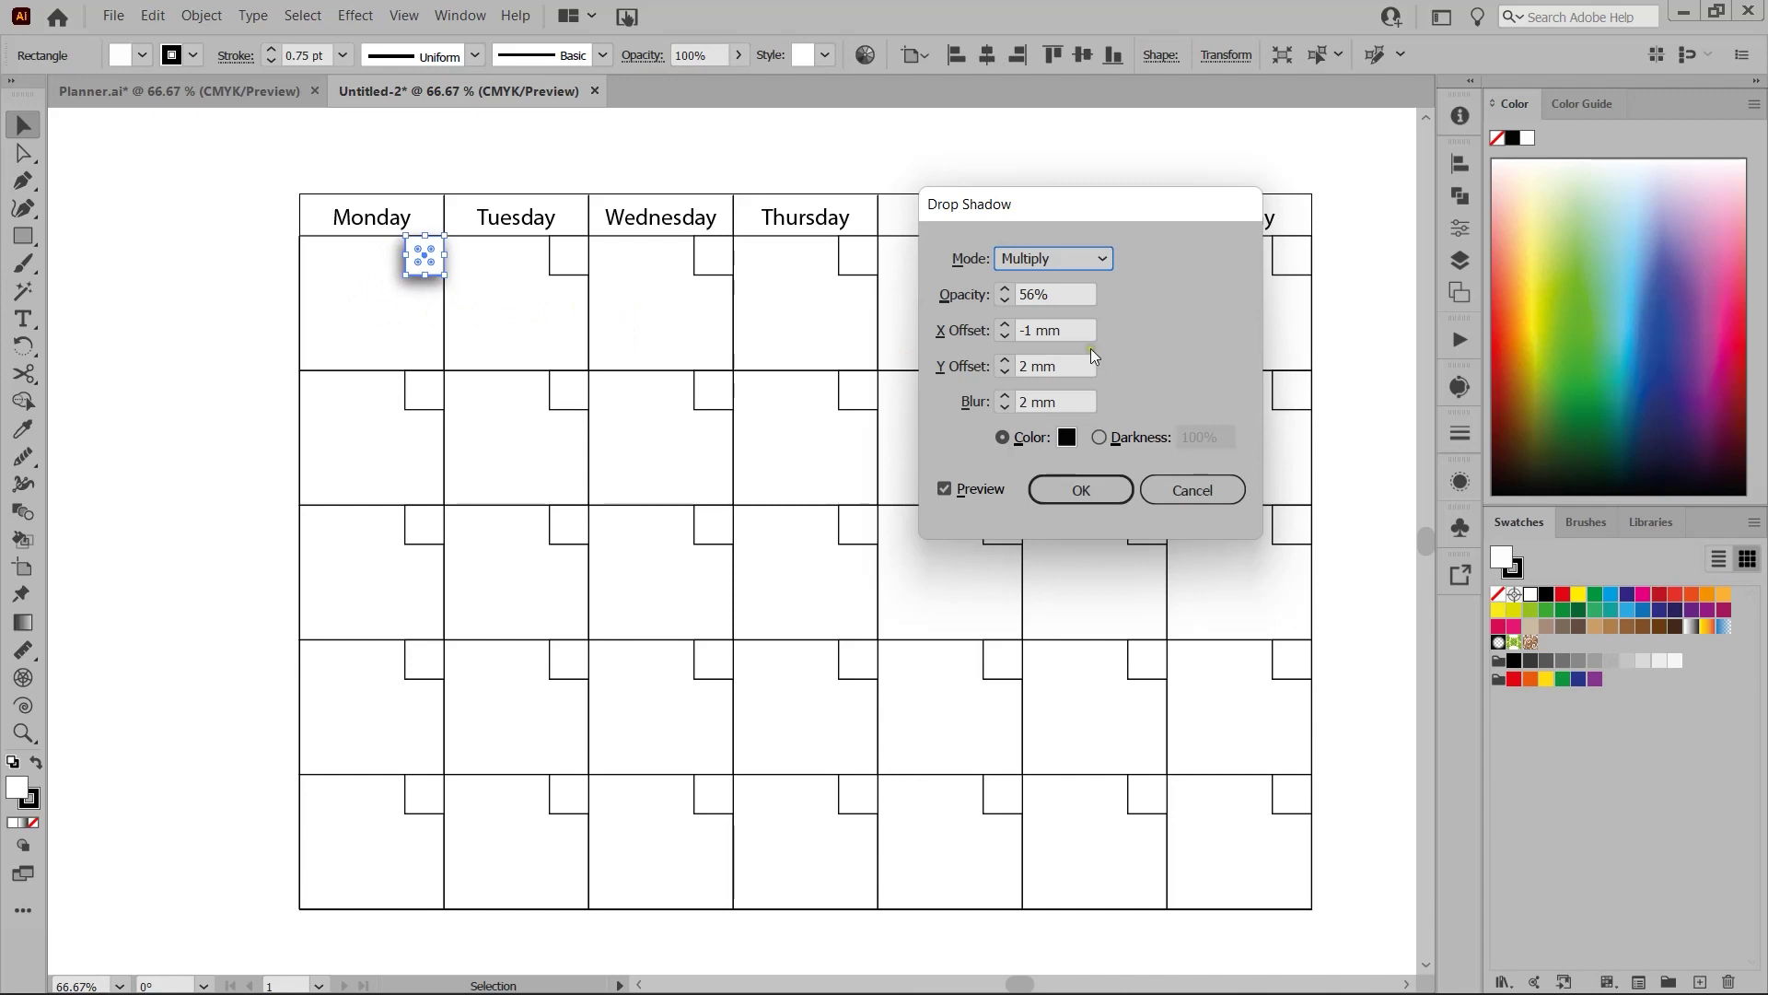
pyautogui.click(1057, 295)
pyautogui.press('Up')
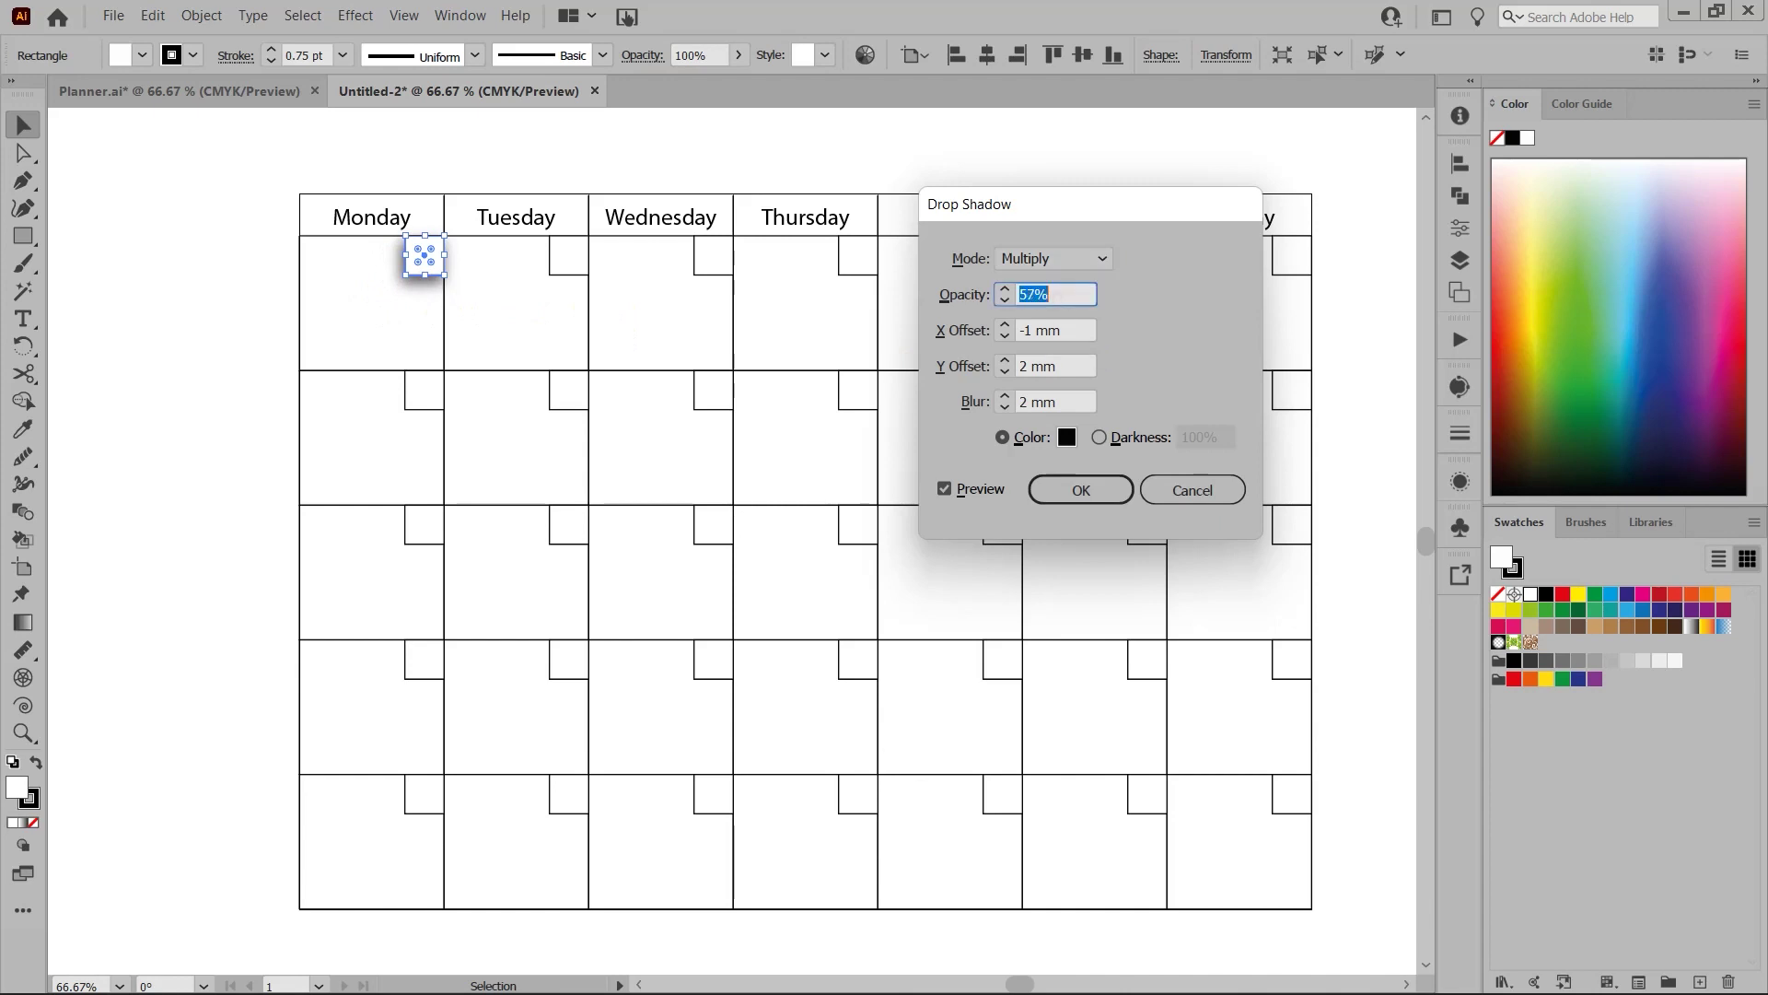
pyautogui.press('Up')
pyautogui.press('Up')
pyautogui.press('Up')
pyautogui.press('Up')
pyautogui.press('Up')
pyautogui.press('Down')
pyautogui.press('Down')
pyautogui.press('Down')
pyautogui.press('Down')
pyautogui.press('Down')
pyautogui.press('Down')
pyautogui.press('Down')
pyautogui.press('Down')
pyautogui.press('Down')
pyautogui.press('Down')
pyautogui.press('Tab')
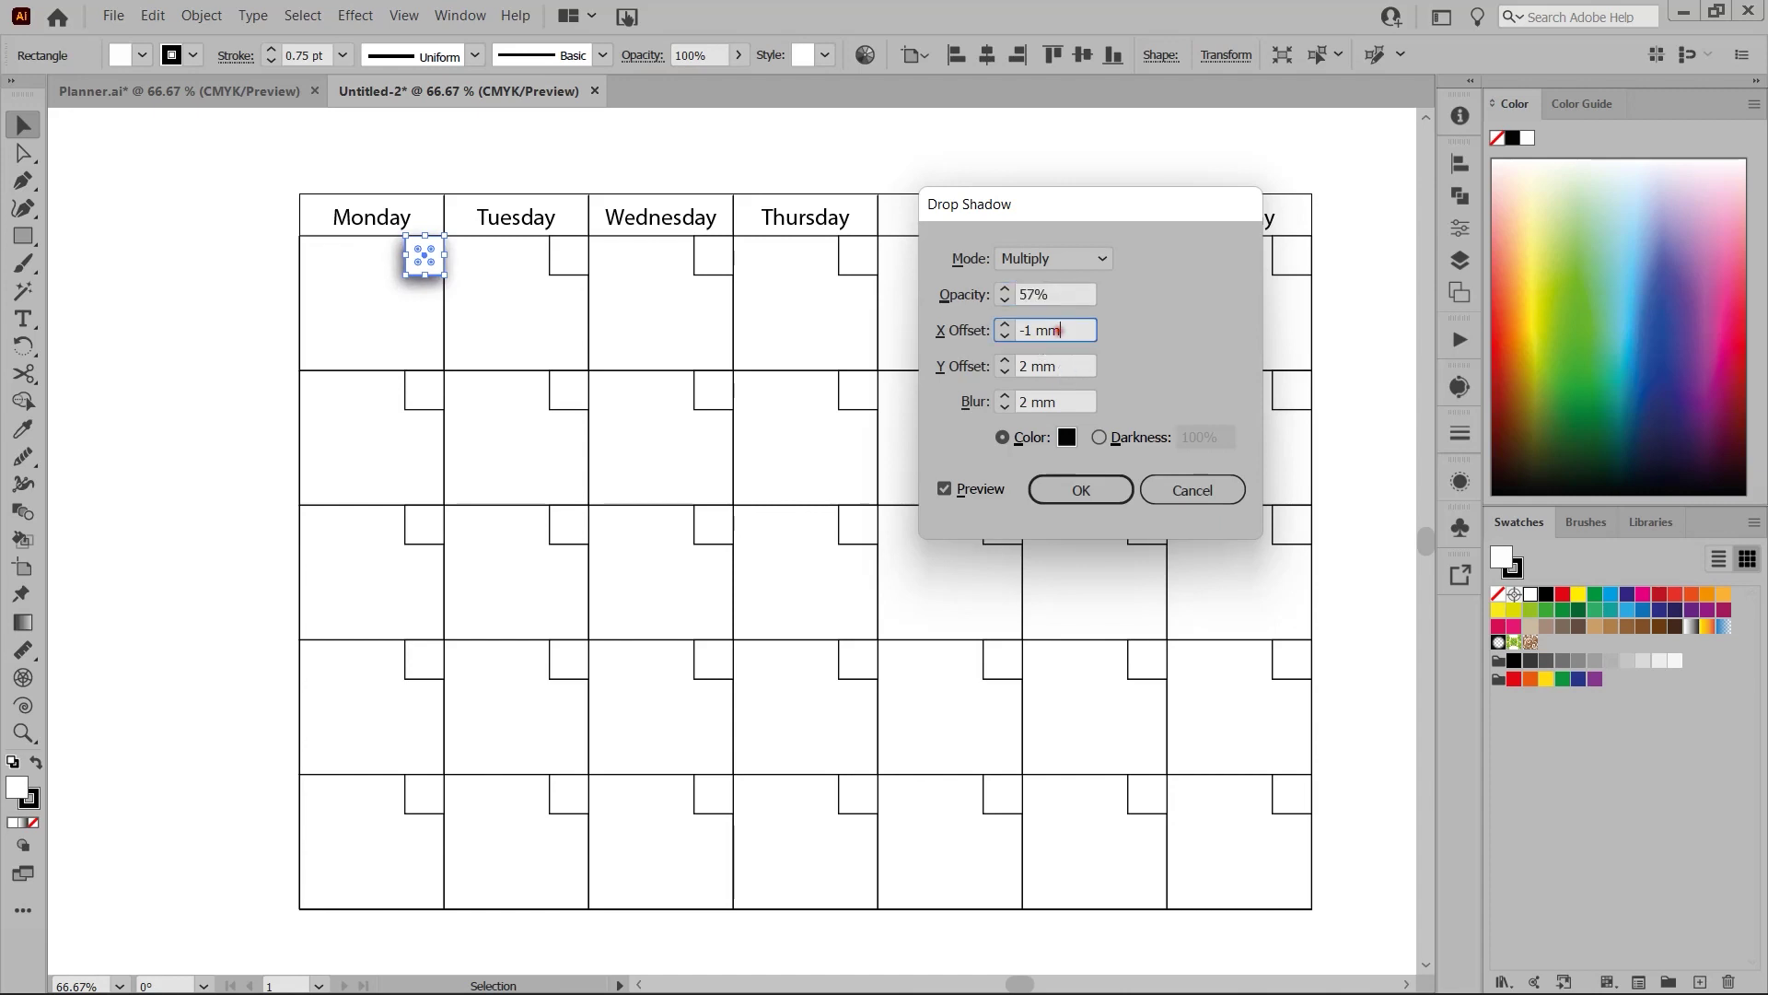
# - Set the drop shadow's X offset to -2 mm and Y offset to -1 mm
pyautogui.press('Up')
pyautogui.press('Up')
pyautogui.press('Up')
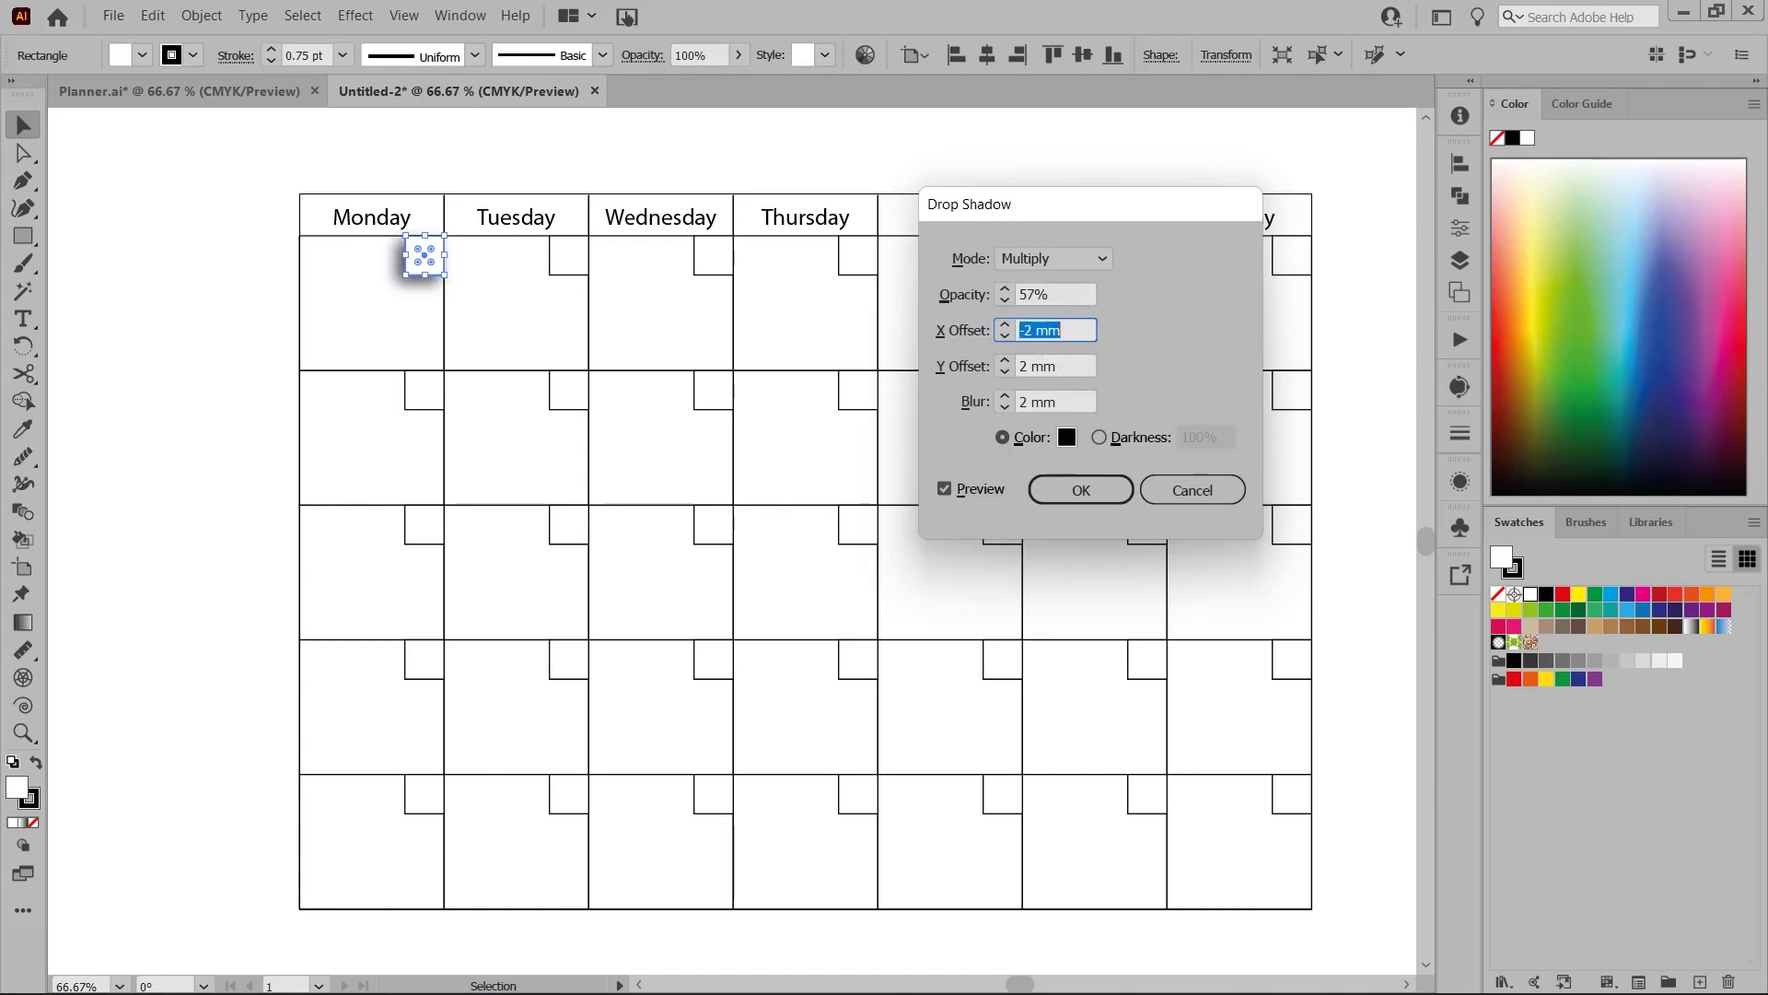
pyautogui.press('Down')
pyautogui.press('Down')
pyautogui.press('Down')
pyautogui.press('Down')
pyautogui.press('Tab')
pyautogui.press('Down')
pyautogui.press('Down')
pyautogui.press('Down')
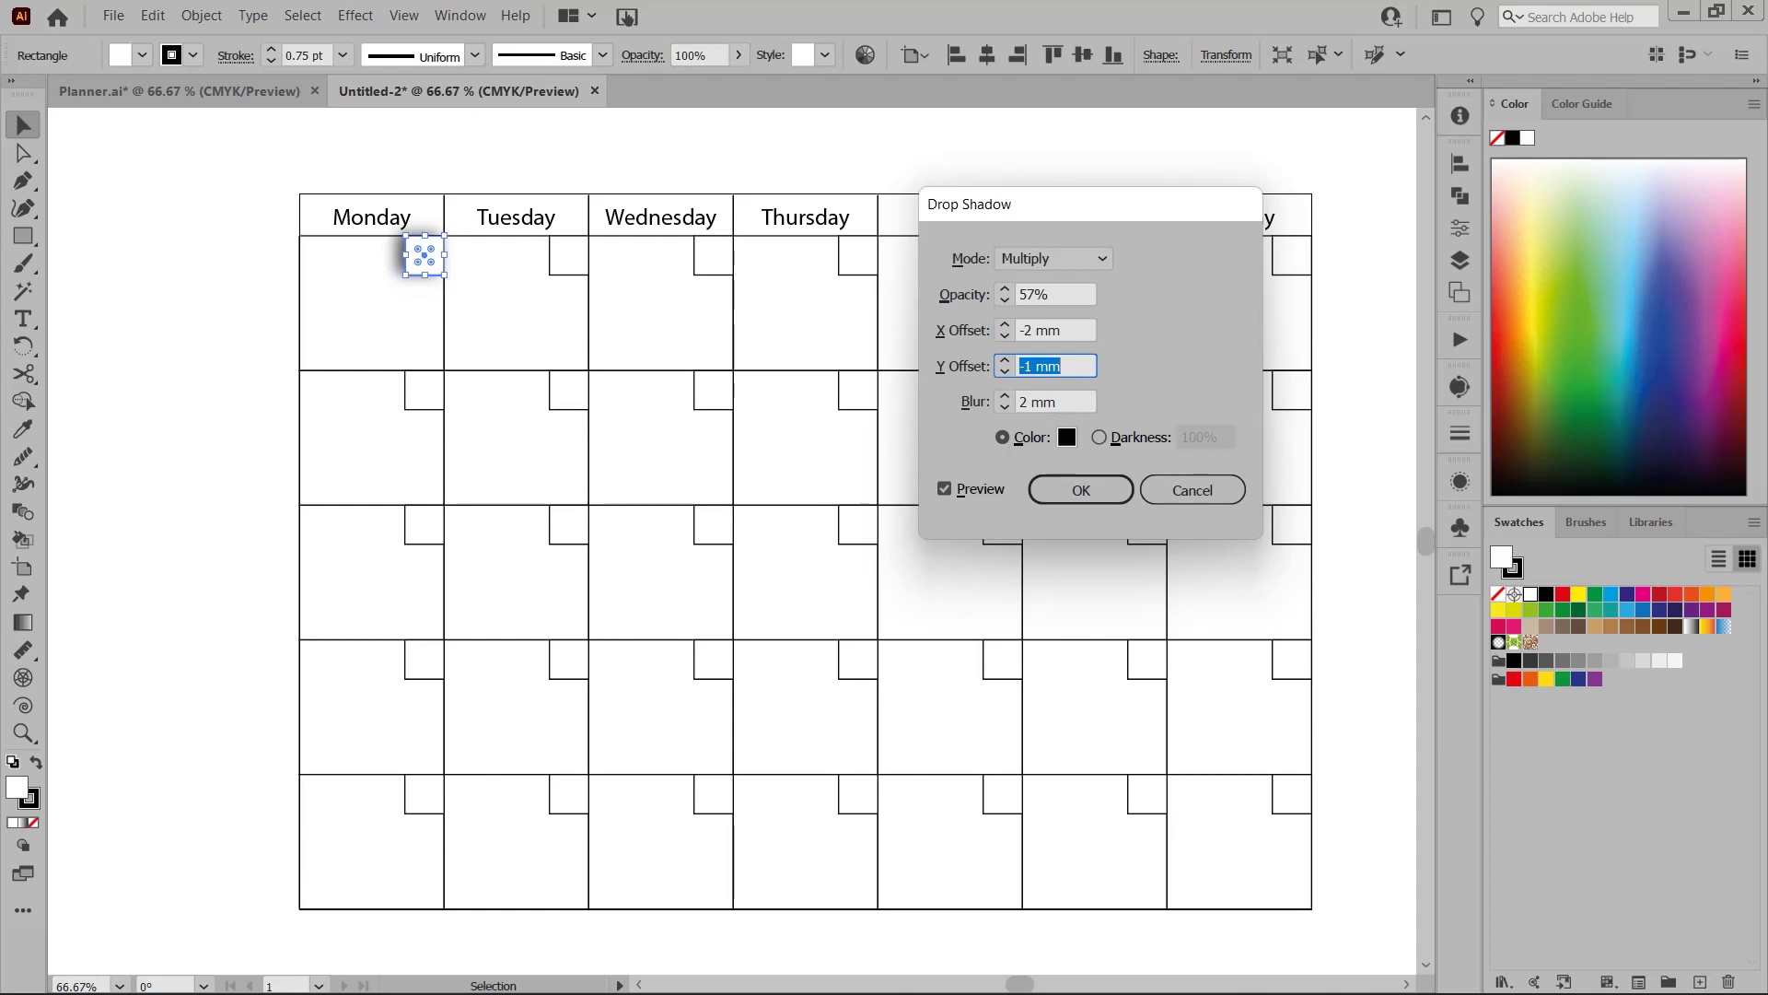
pyautogui.press('Up')
pyautogui.press('Down')
pyautogui.press('Down')
# - Set the drop shadow's blur to 1 mm and apply the effect to the Monday date box
pyautogui.press('Tab')
pyautogui.press('Up')
pyautogui.press('Up')
pyautogui.press('Down')
pyautogui.press('Down')
pyautogui.press('Down')
pyautogui.press('Down')
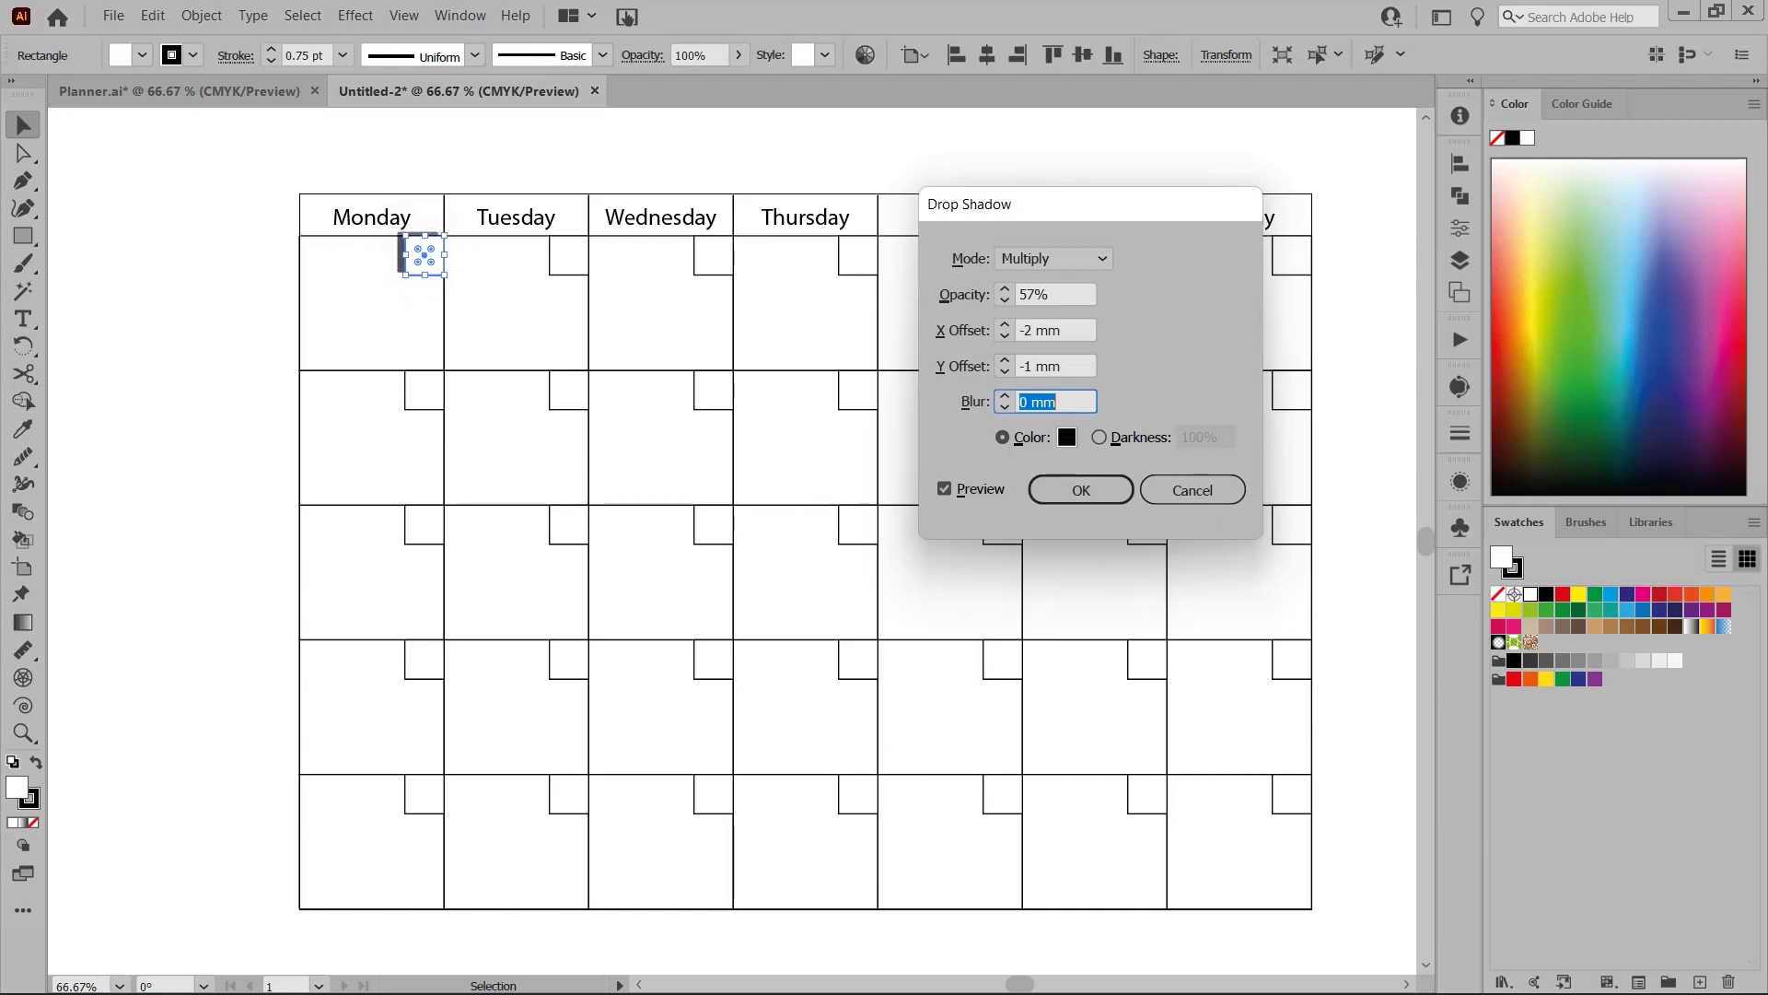
pyautogui.press('Up')
pyautogui.click(1083, 495)
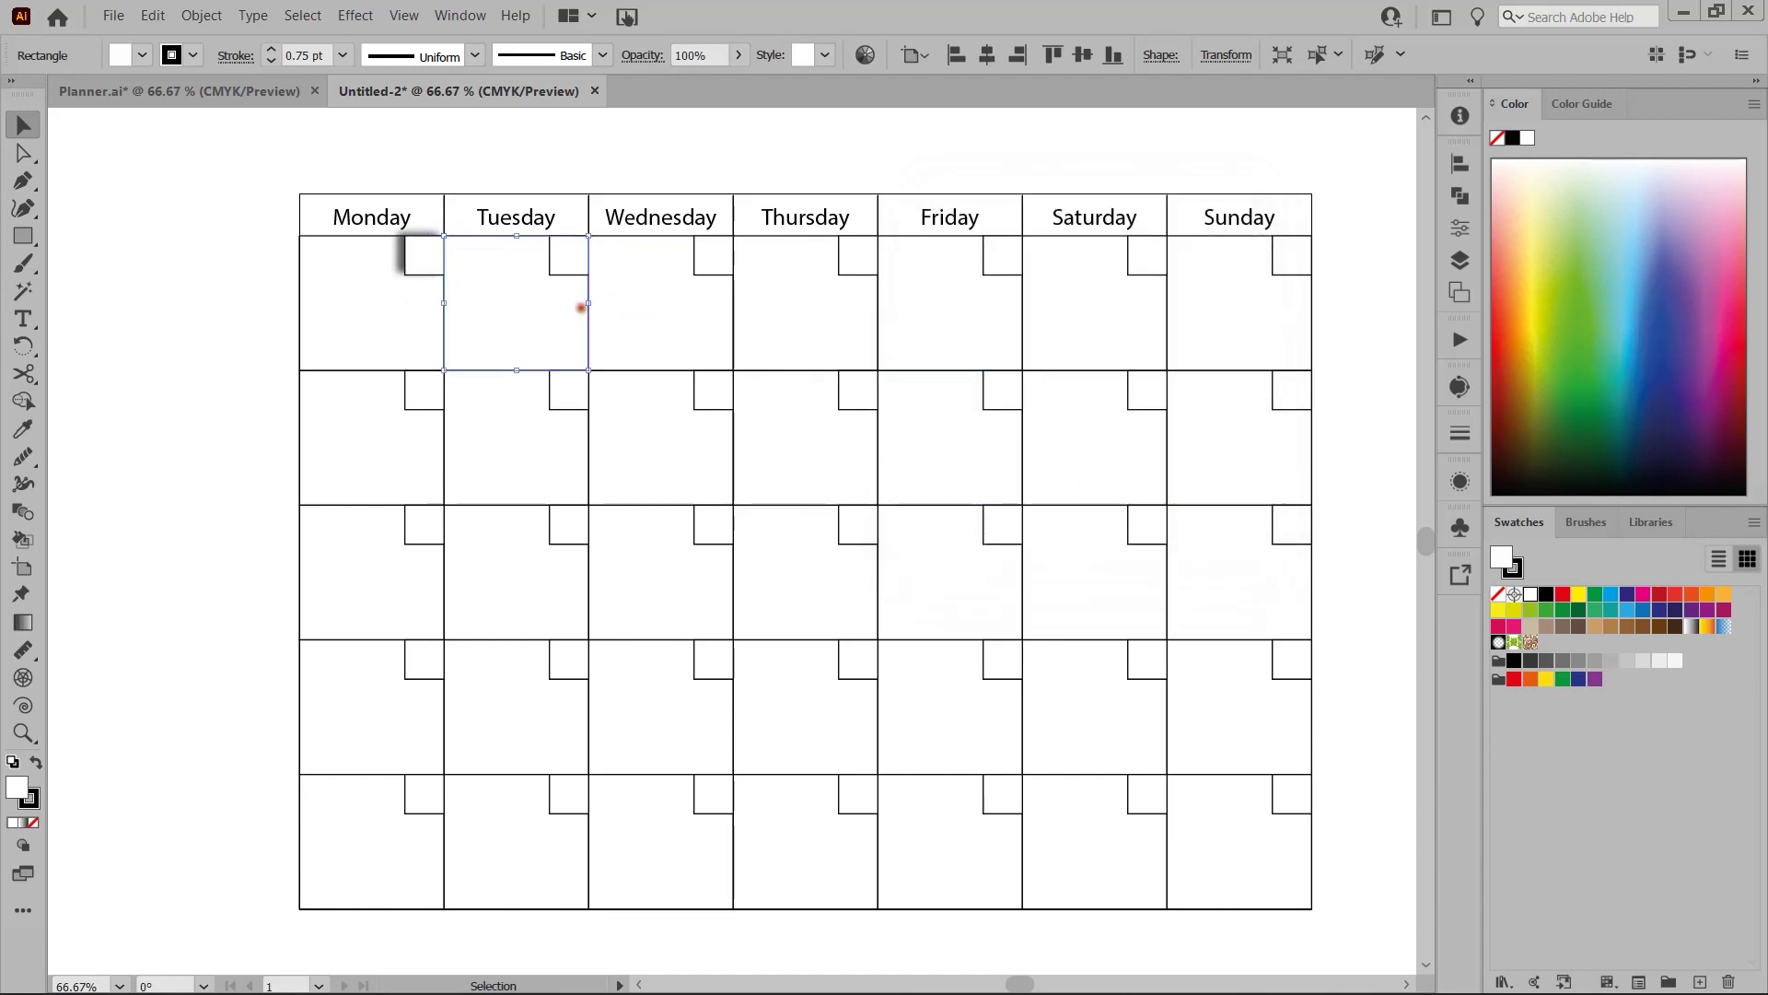
pyautogui.click(383, 314)
pyautogui.click(468, 297)
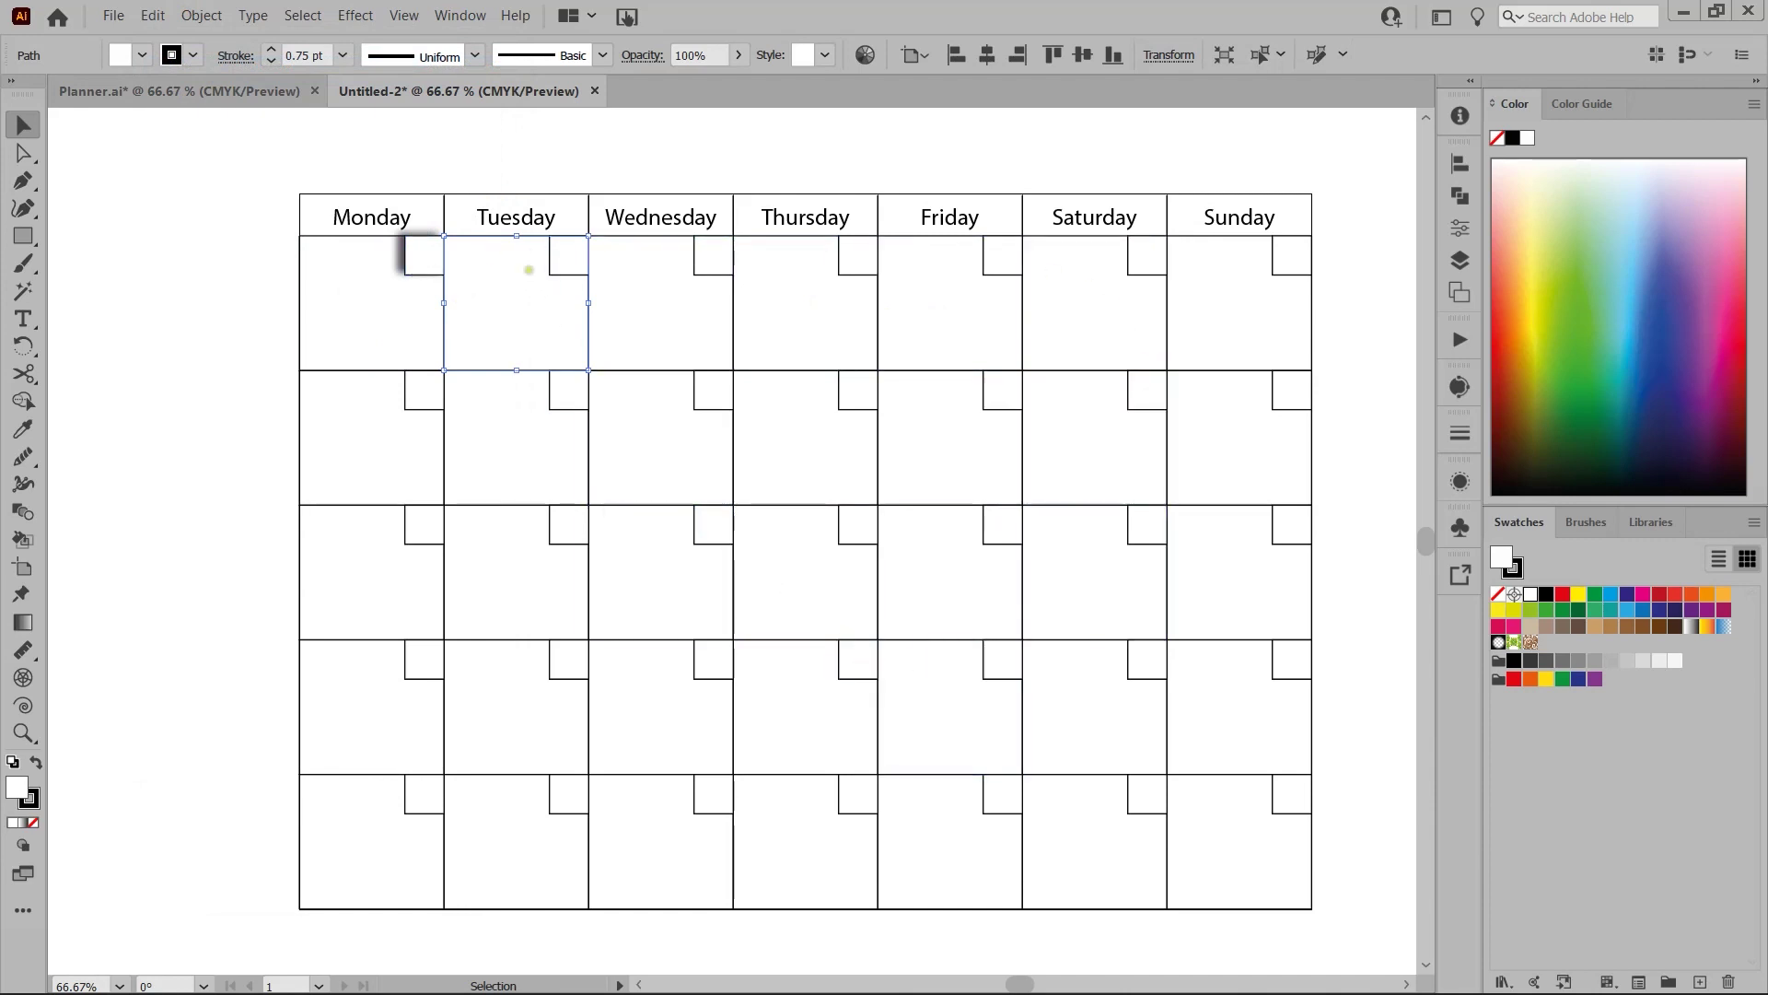
# - Apply the Drop Shadow effect to the first-row date boxes from Tuesday to Sunday together, and clear the selection
pyautogui.click(553, 262)
pyautogui.keyDown('shift'); pyautogui.click(714, 255); pyautogui.keyUp('shift')
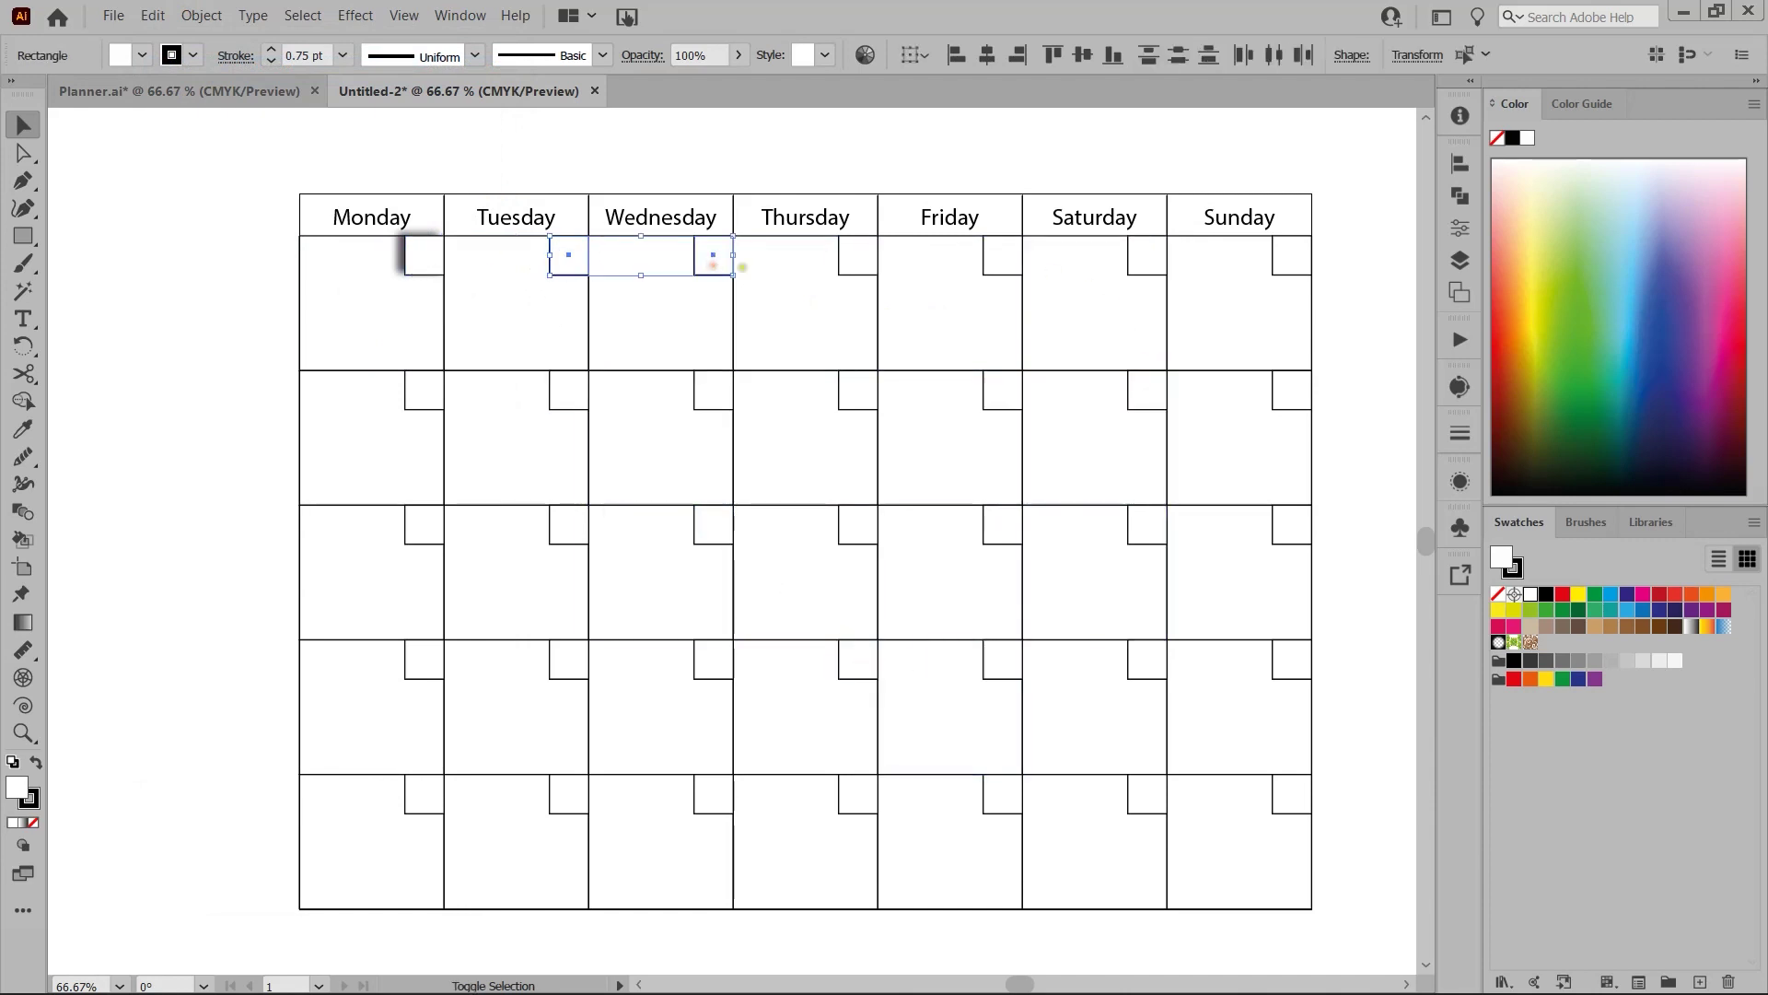
pyautogui.keyDown('shift'); pyautogui.click(857, 255); pyautogui.keyUp('shift')
pyautogui.keyDown('shift'); pyautogui.click(1002, 255); pyautogui.keyUp('shift')
pyautogui.keyDown('shift'); pyautogui.click(1147, 255); pyautogui.keyUp('shift')
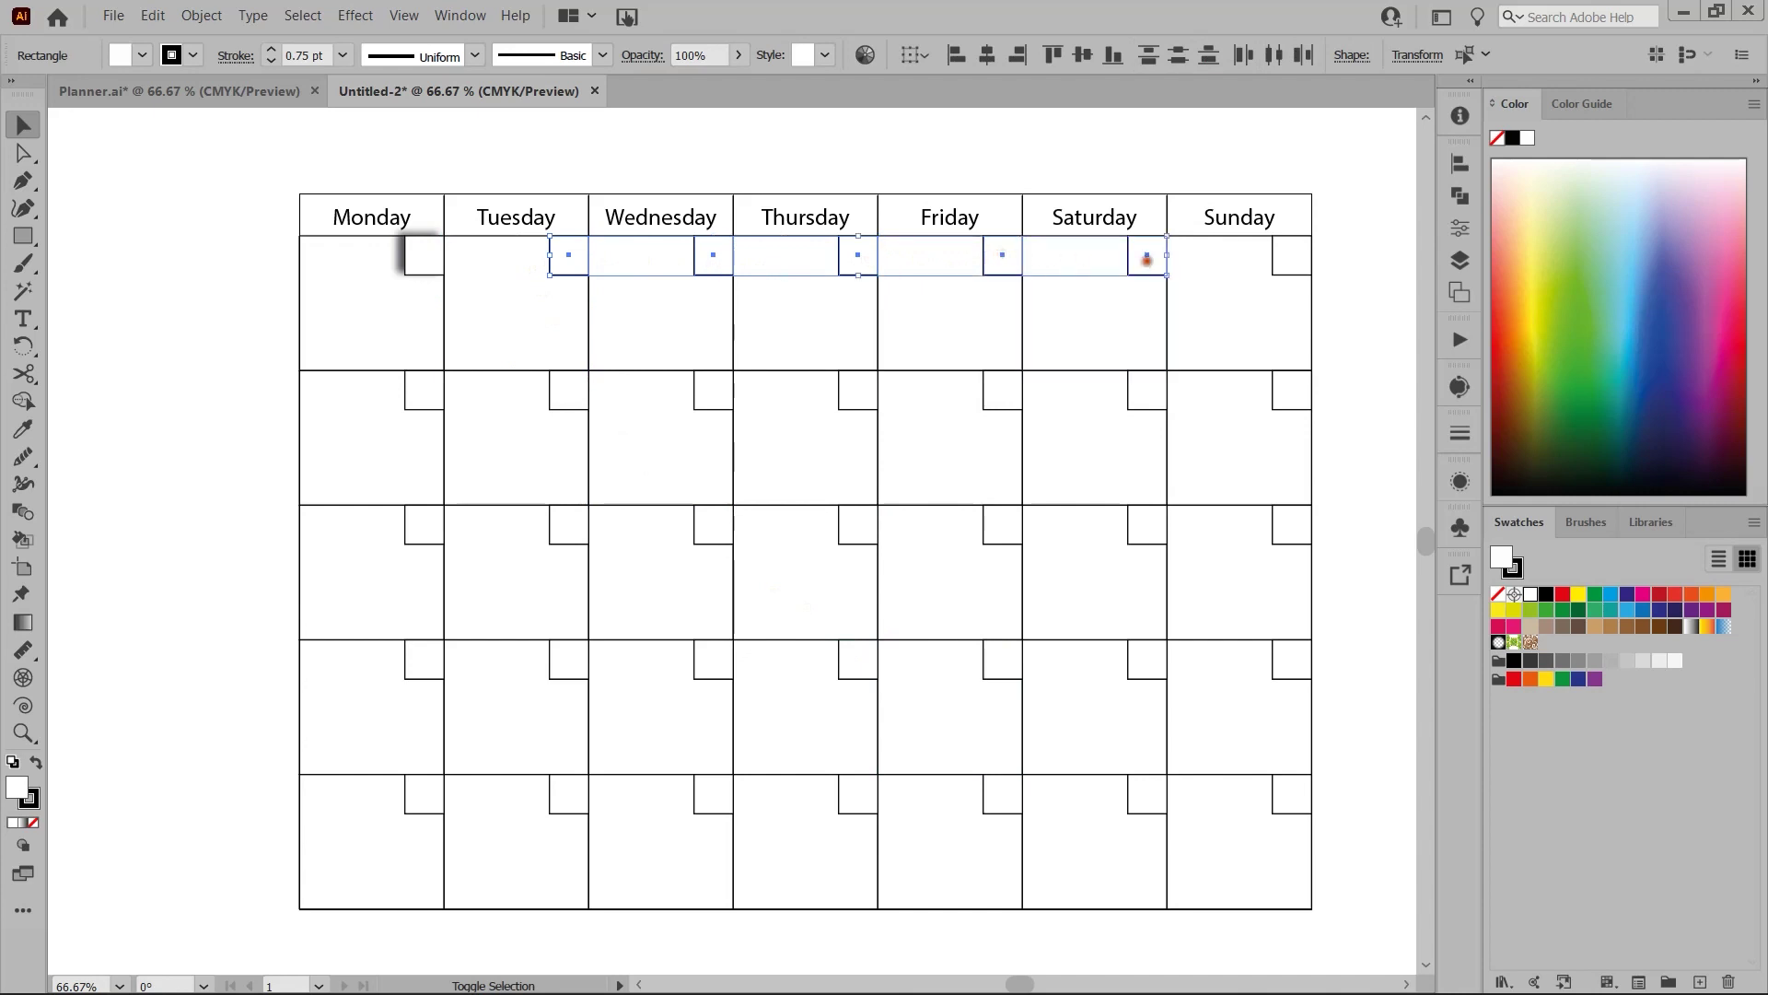
pyautogui.keyDown('shift'); pyautogui.click(1291, 255); pyautogui.keyUp('shift')
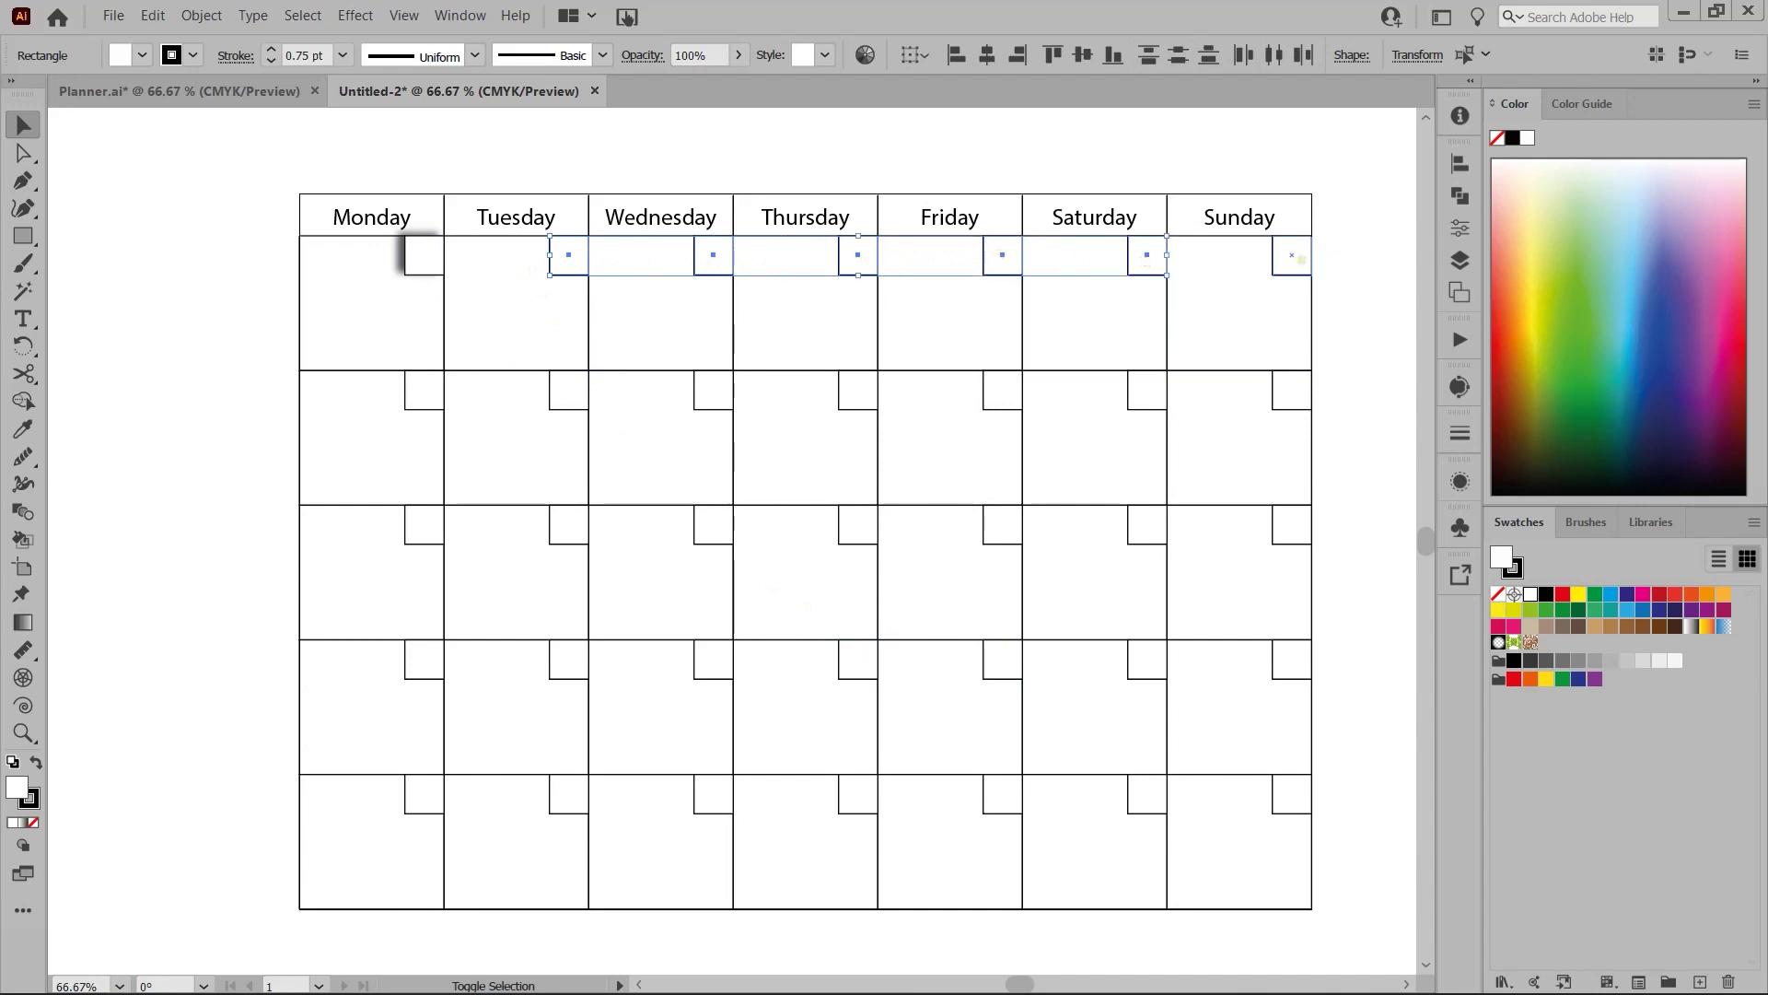
pyautogui.click(347, 16)
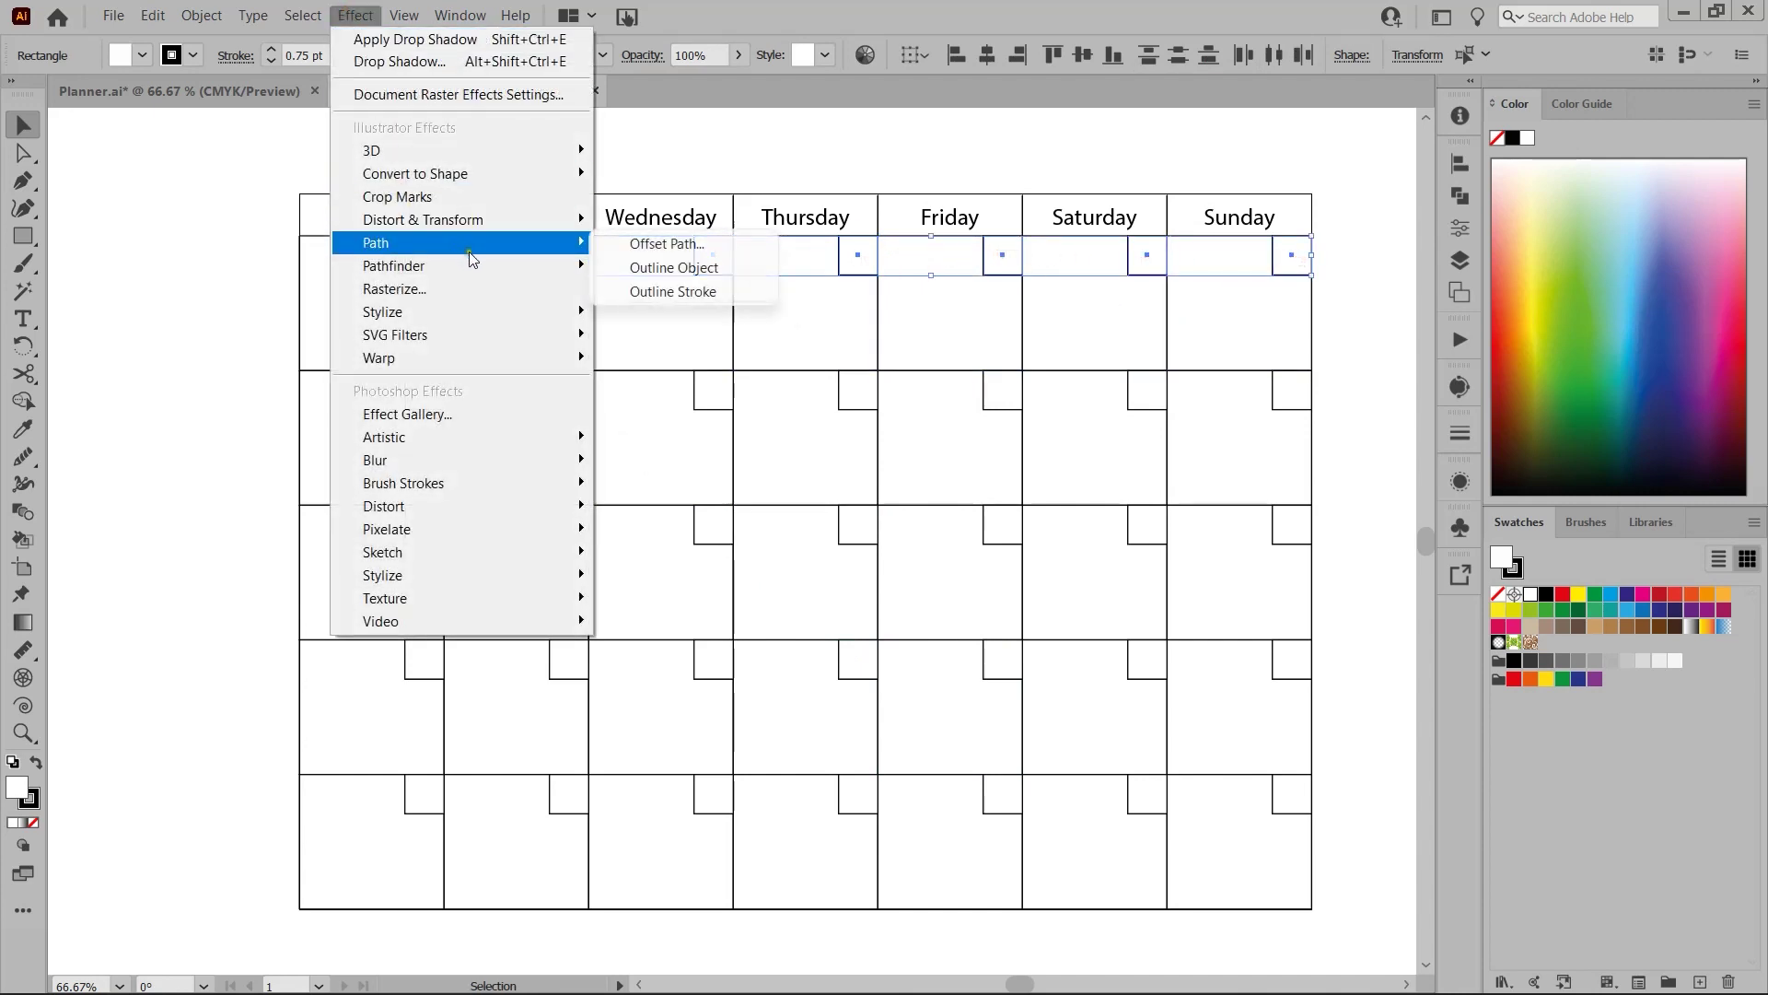
pyautogui.moveTo(544, 312)
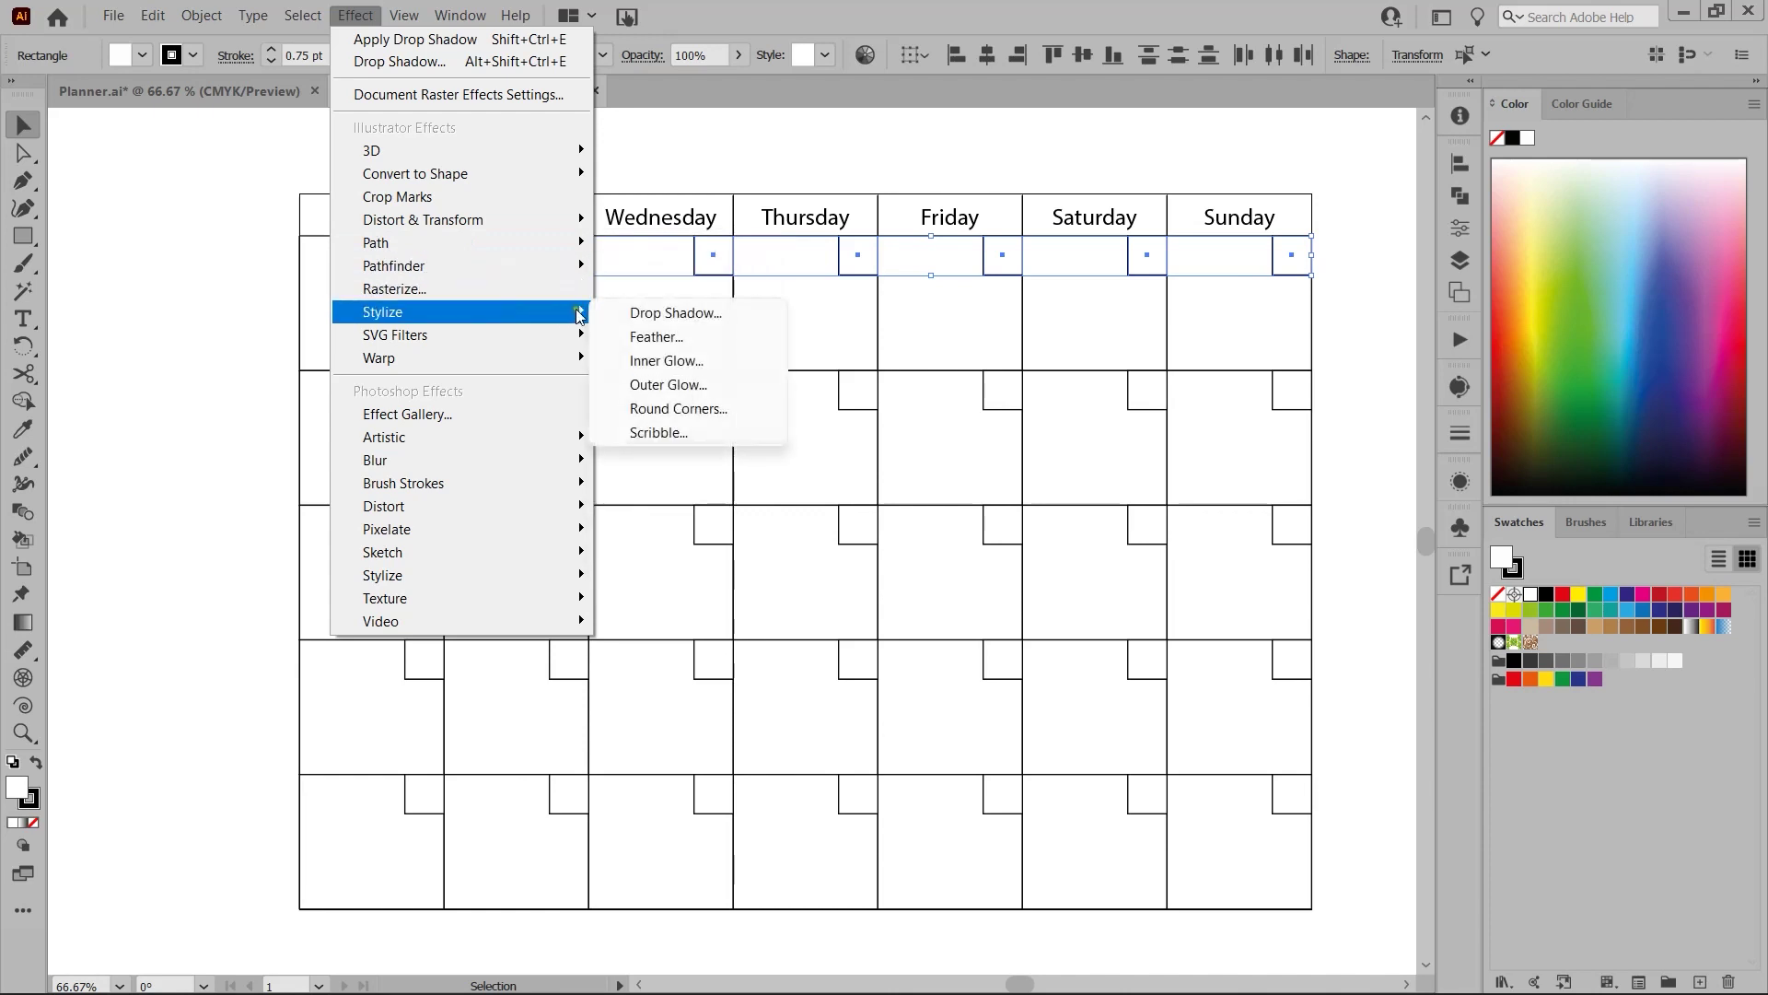
pyautogui.click(619, 310)
pyautogui.moveTo(1097, 204); pyautogui.dragTo(256, 294)
pyautogui.click(252, 569)
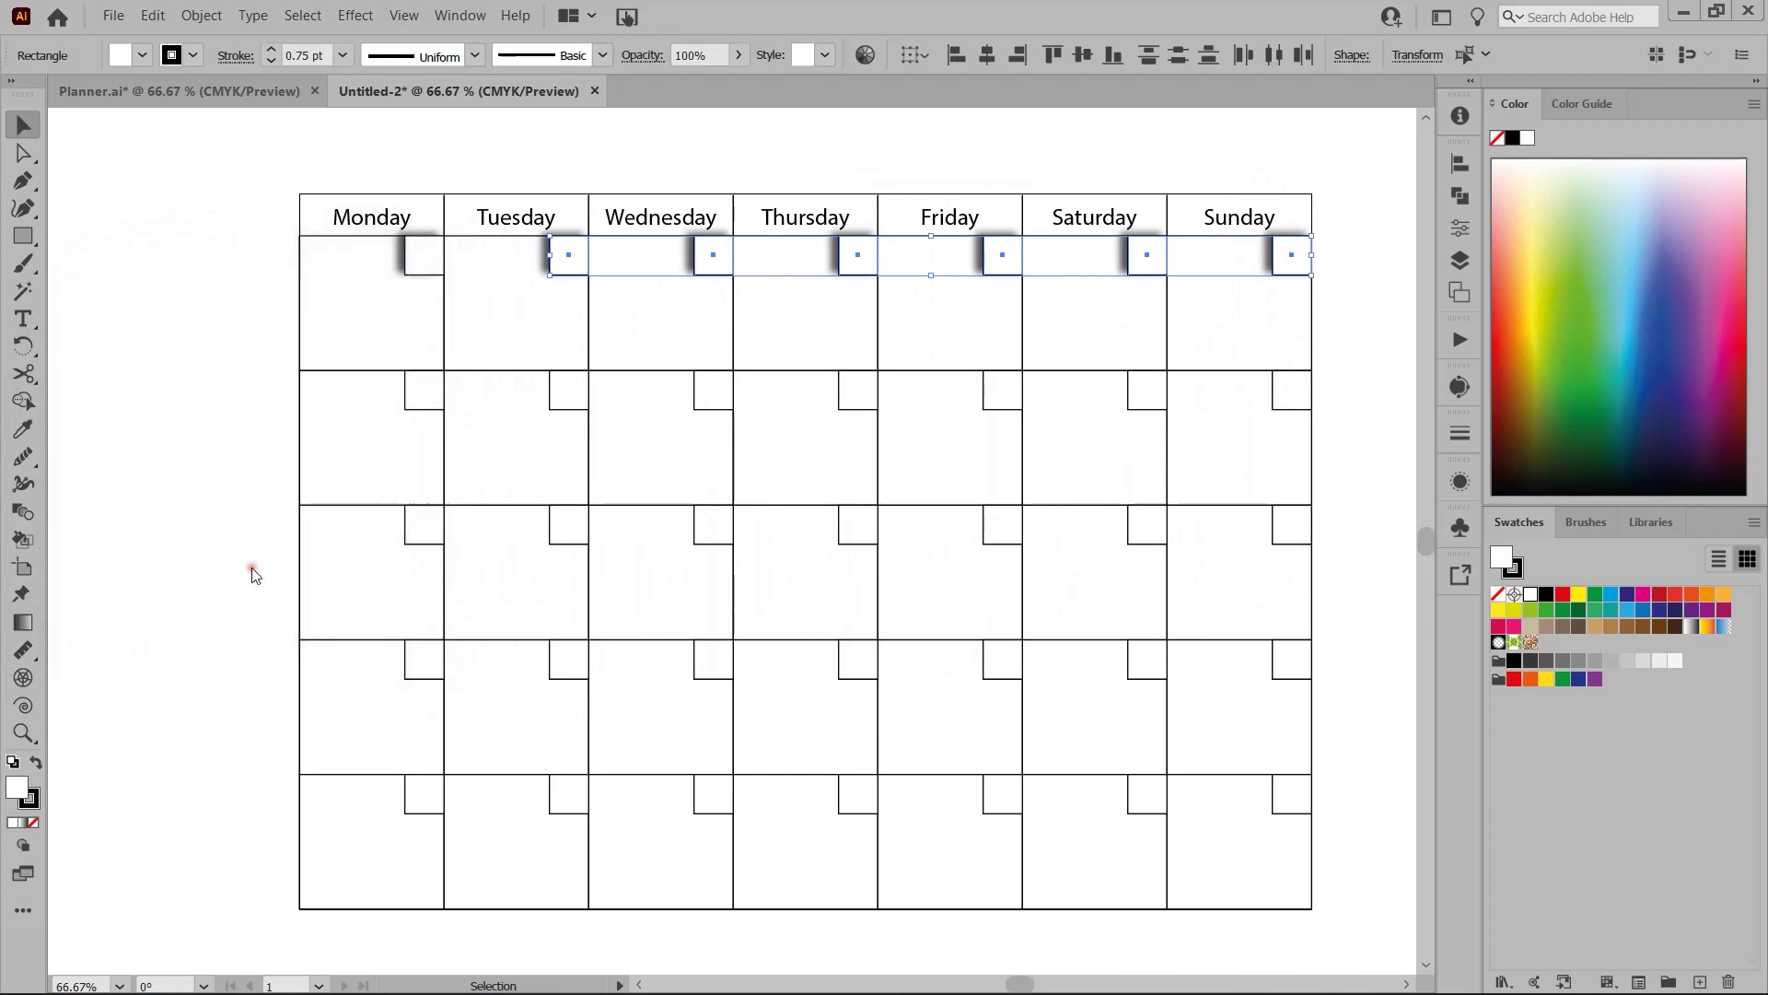
pyautogui.click(158, 344)
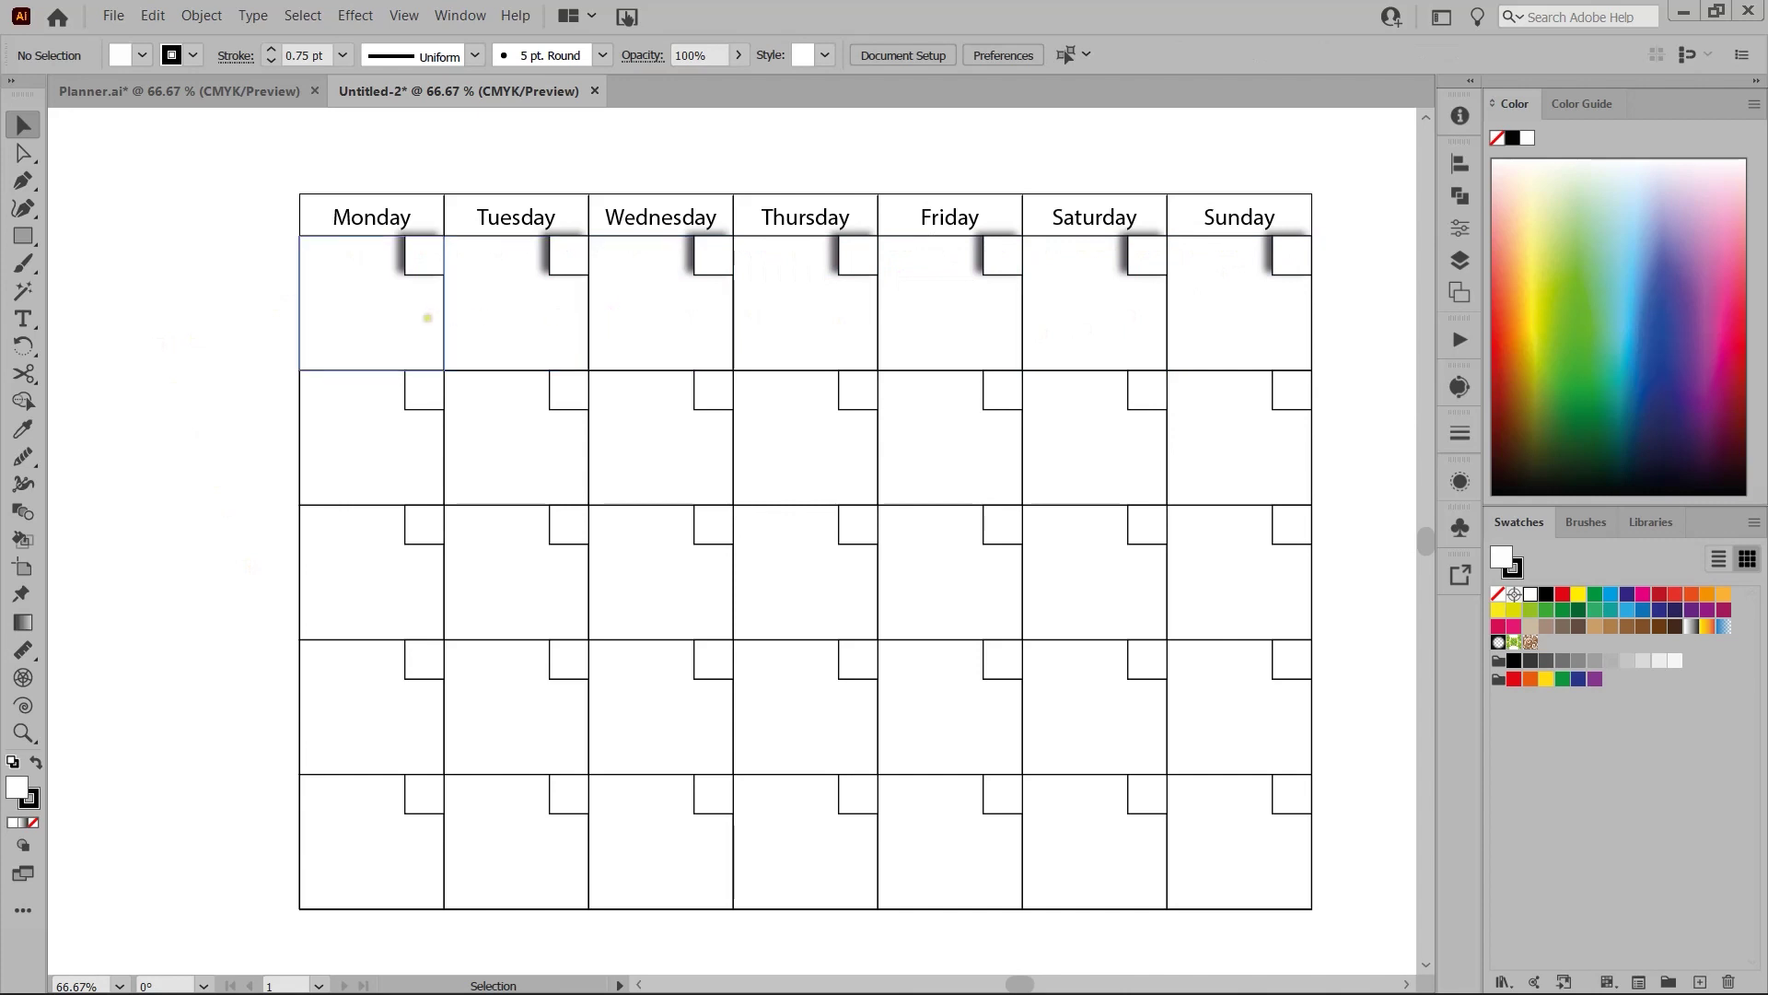
# - Switch to the Planner.ai document and examine the Monthly Planner layouts with rounded day boxes, goals, to-do and notes sections
pyautogui.scroll(-1, 428, 319)
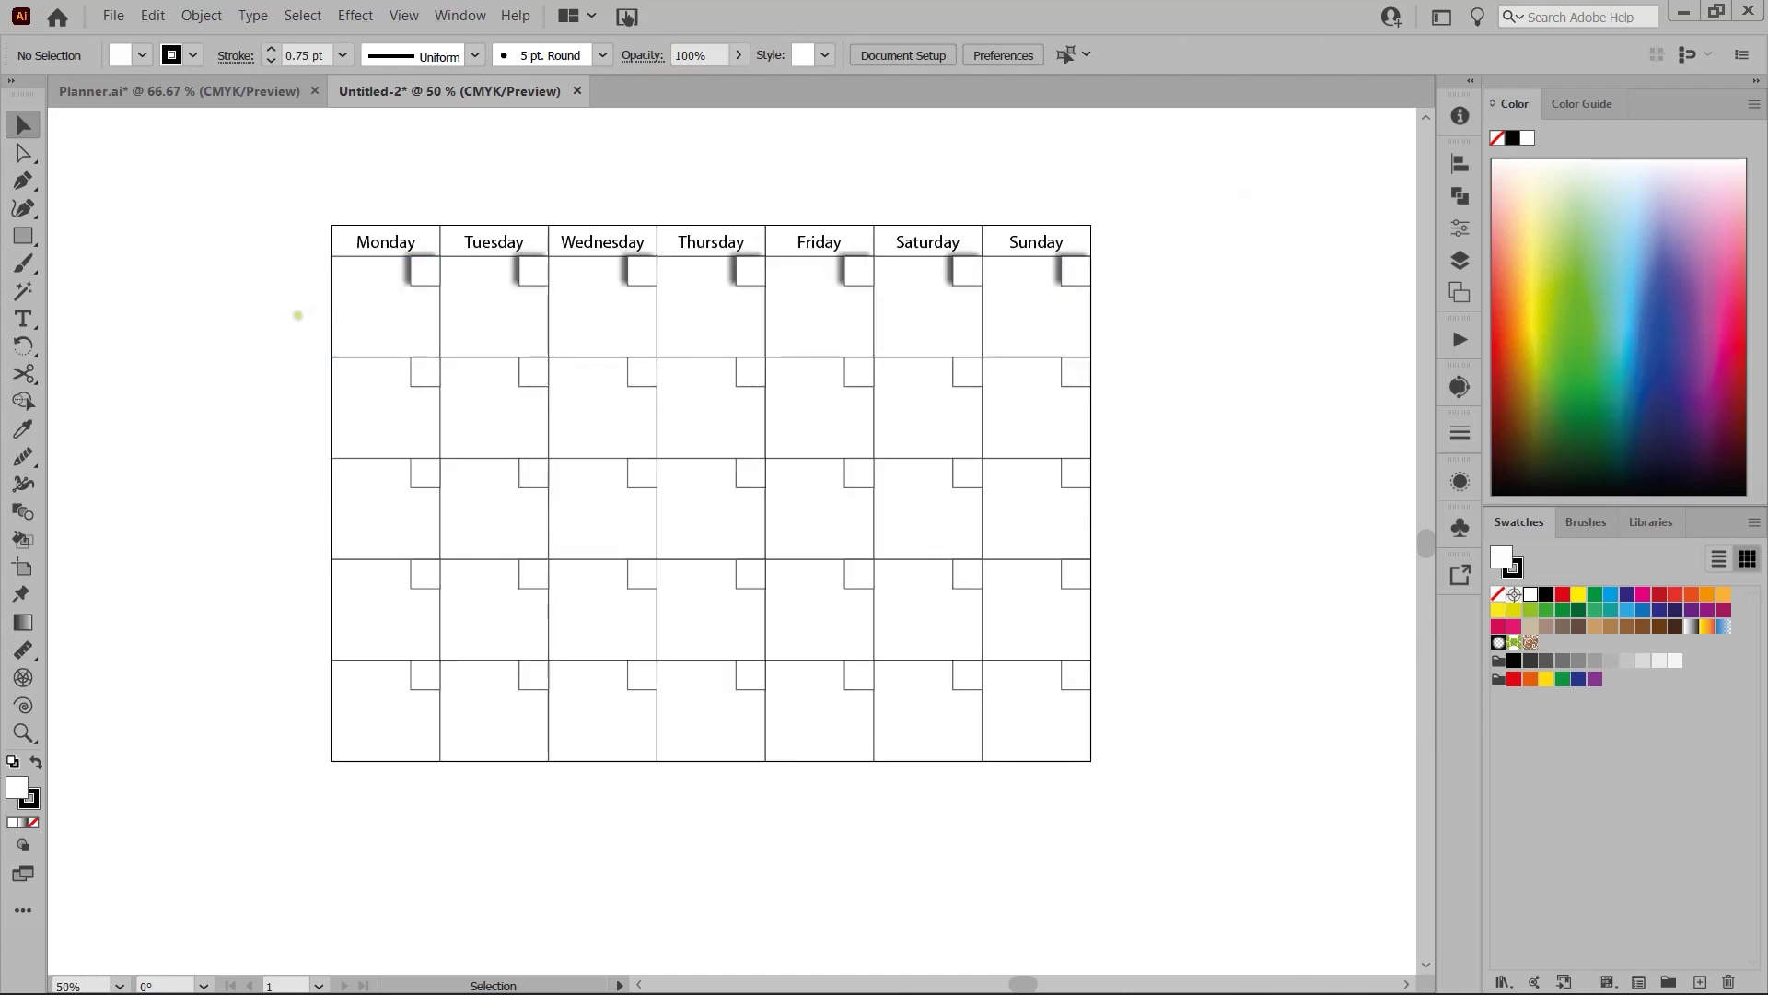
pyautogui.click(235, 92)
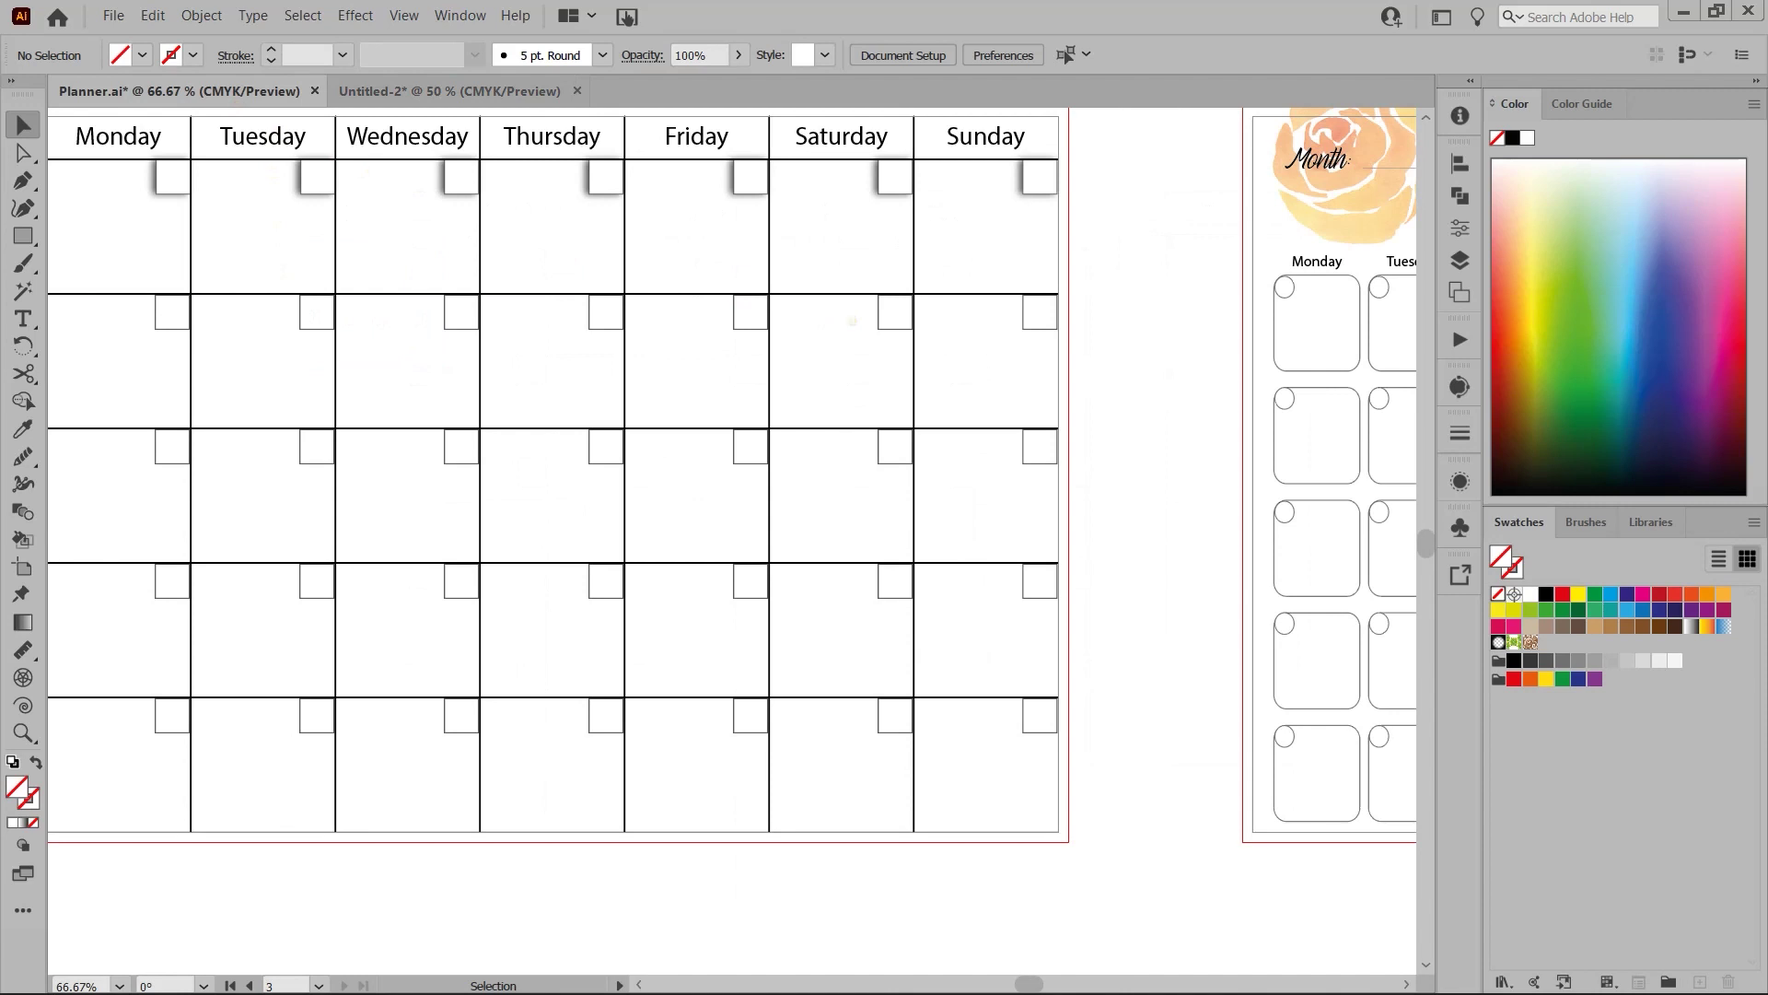
pyautogui.scroll(-1, 852, 321)
pyautogui.moveTo(998, 316); pyautogui.dragTo(328, 383)
pyautogui.moveTo(906, 390); pyautogui.dragTo(543, 345)
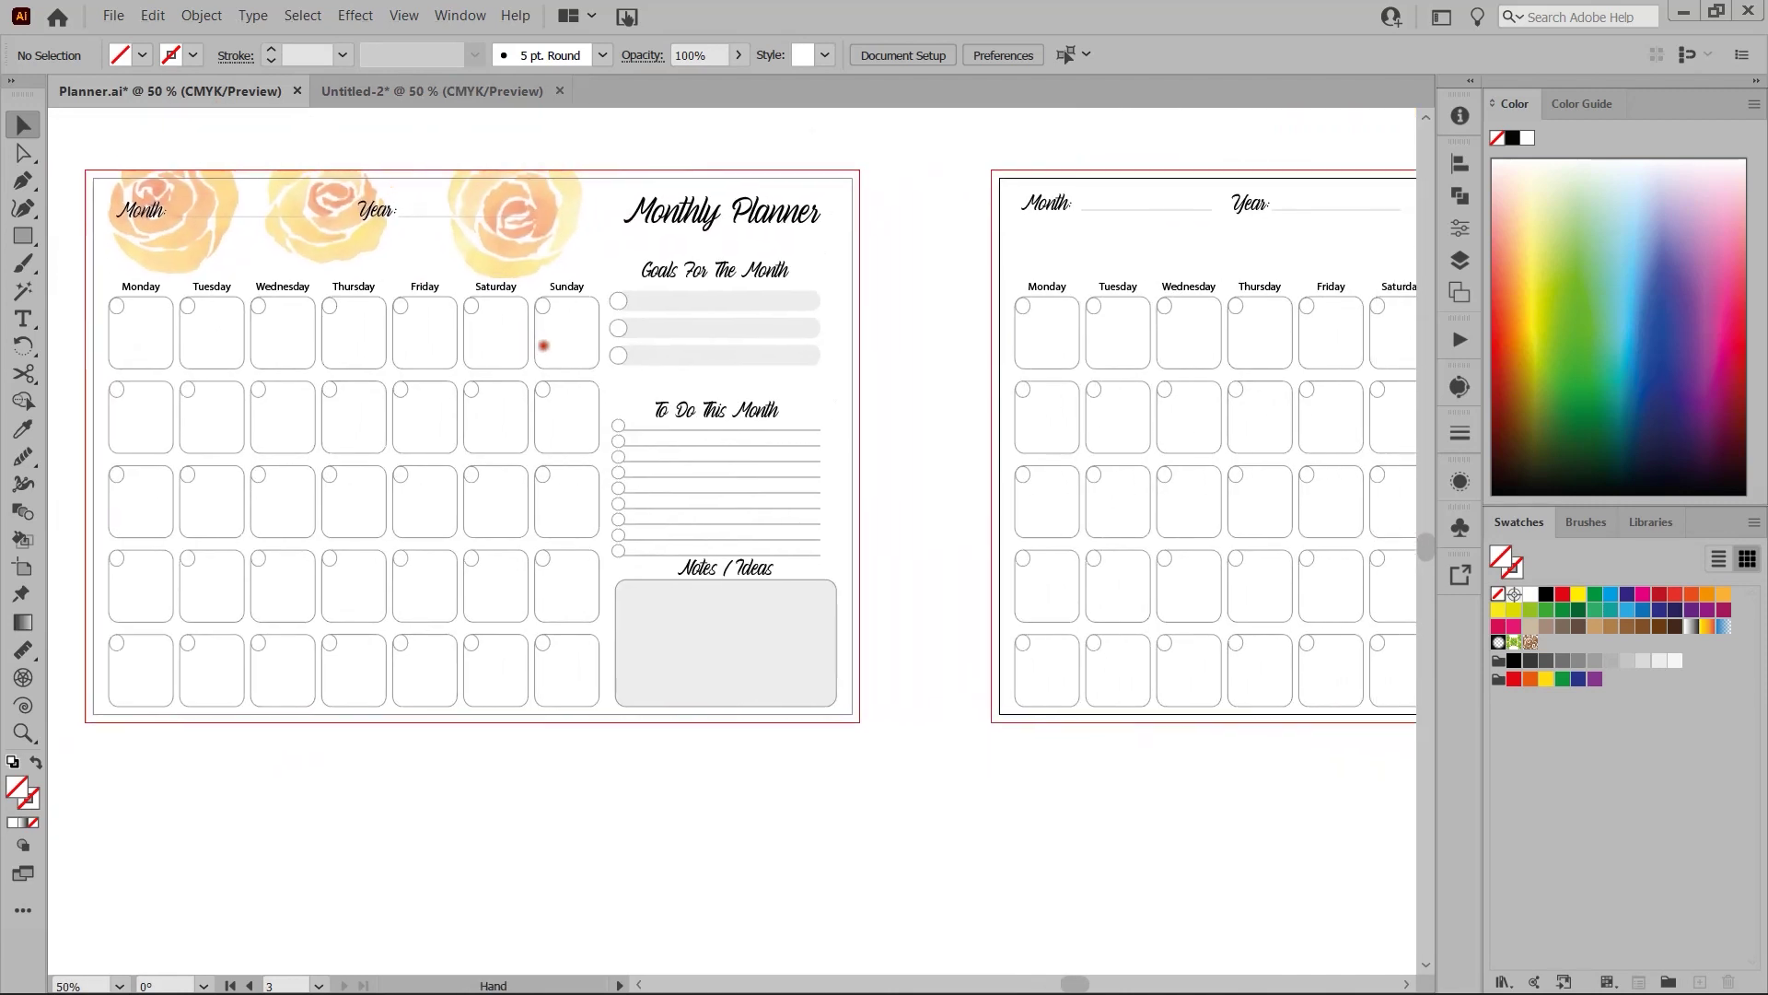
pyautogui.scroll(-1, 746, 389)
pyautogui.moveTo(824, 385); pyautogui.dragTo(758, 366)
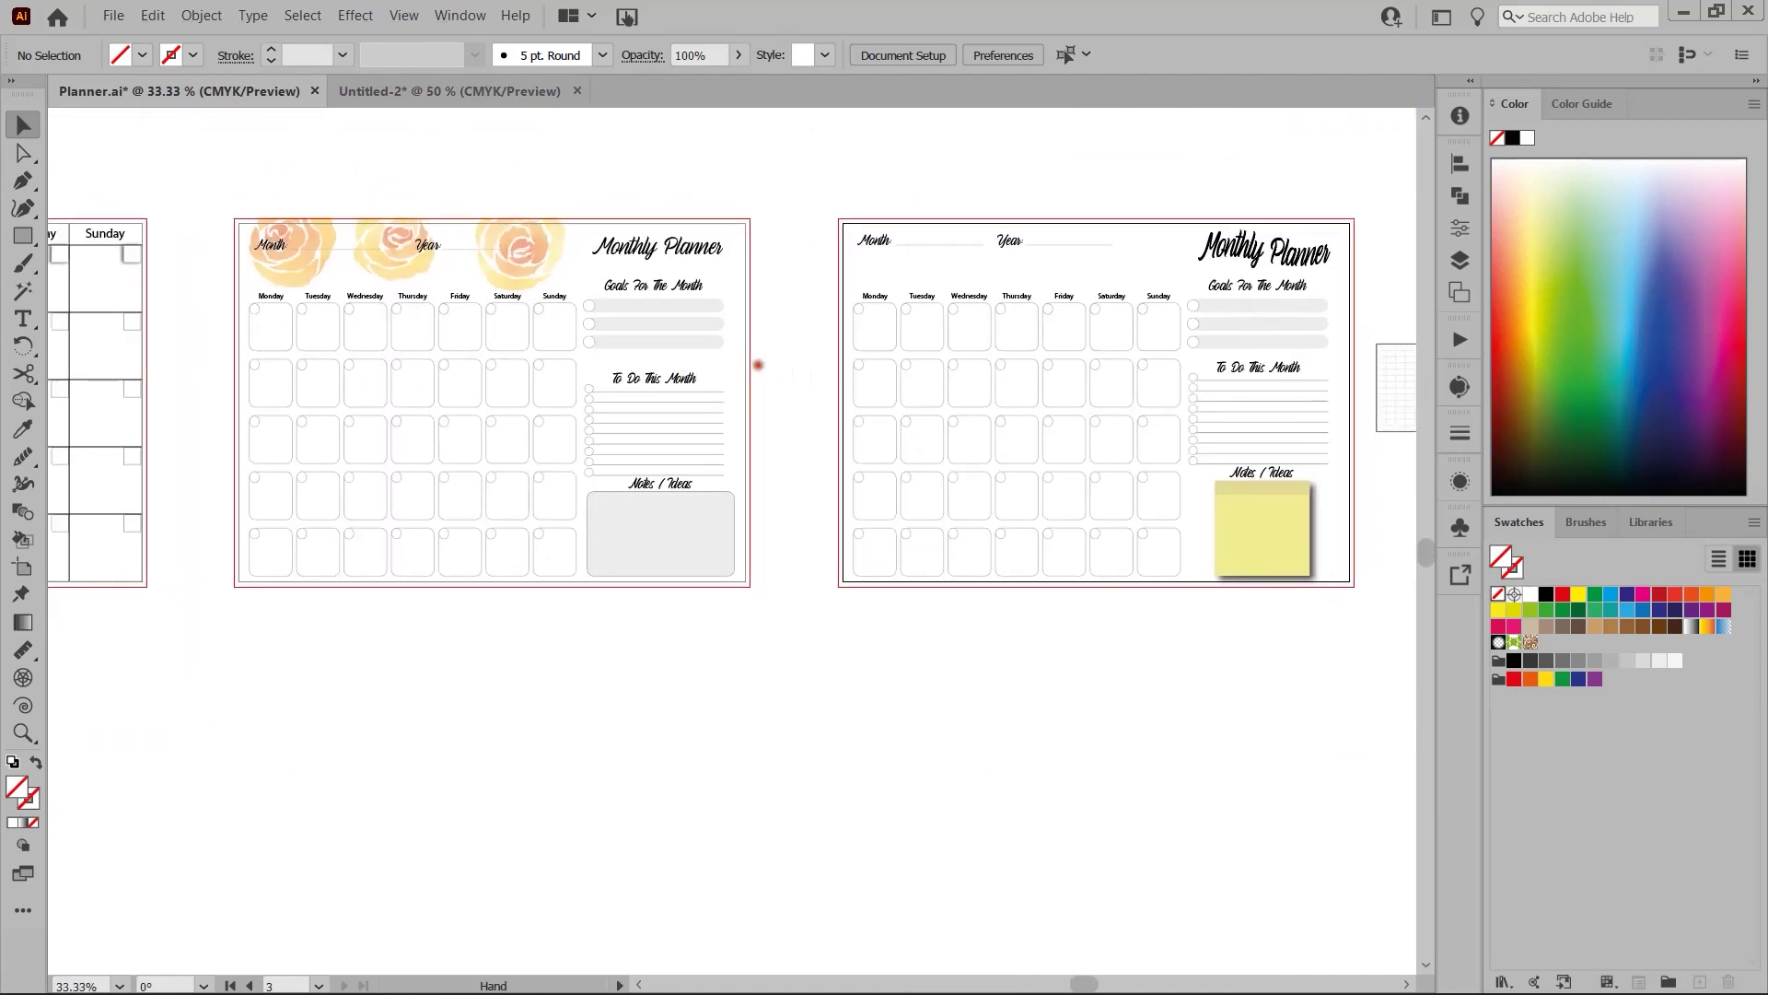